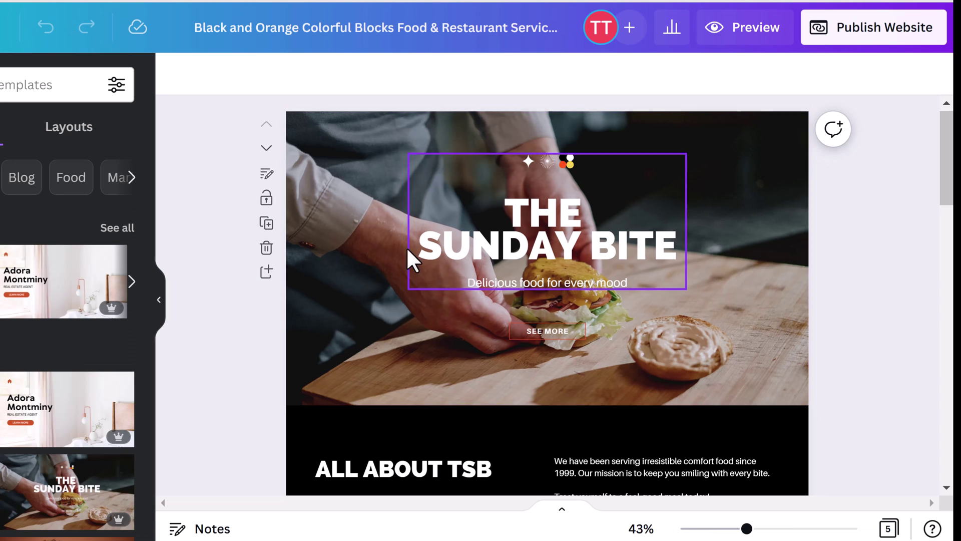
Step: Open the Sunday Bite Publish Website panel and reveal the free, purchased and existing domain options
scroll(353, 283, "down", 5)
scroll(353, 282, "down", 10)
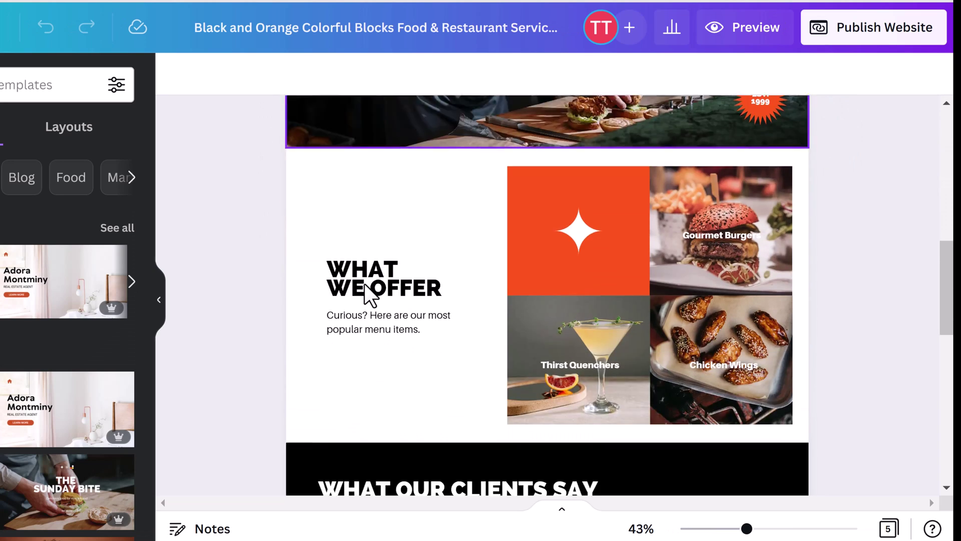
scroll(379, 292, "down", 5)
scroll(380, 300, "up", 20)
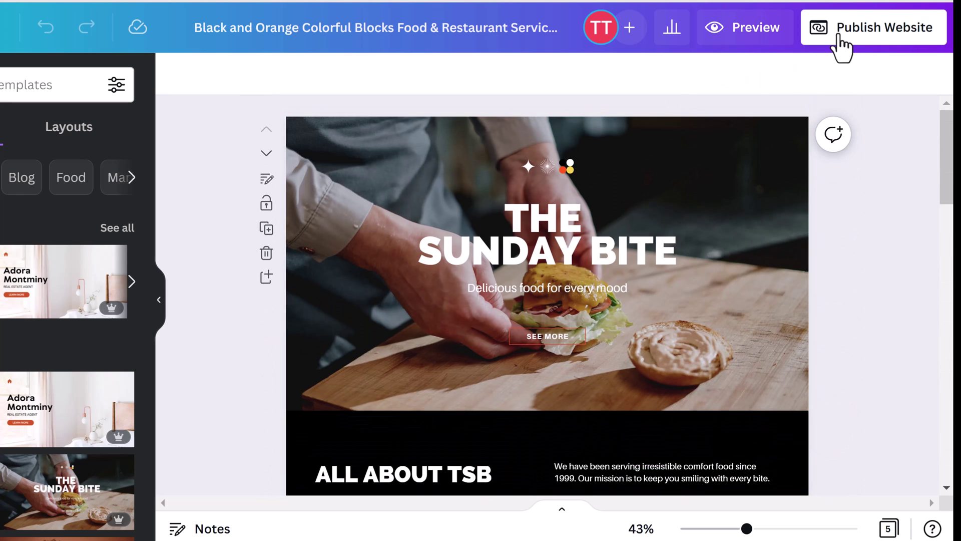
left_click(842, 45)
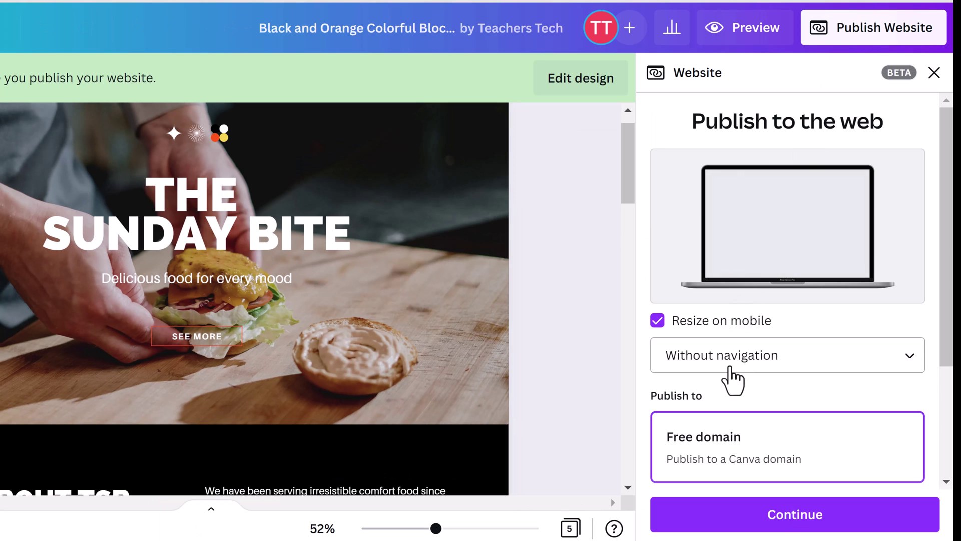
scroll(734, 370, "down", 3)
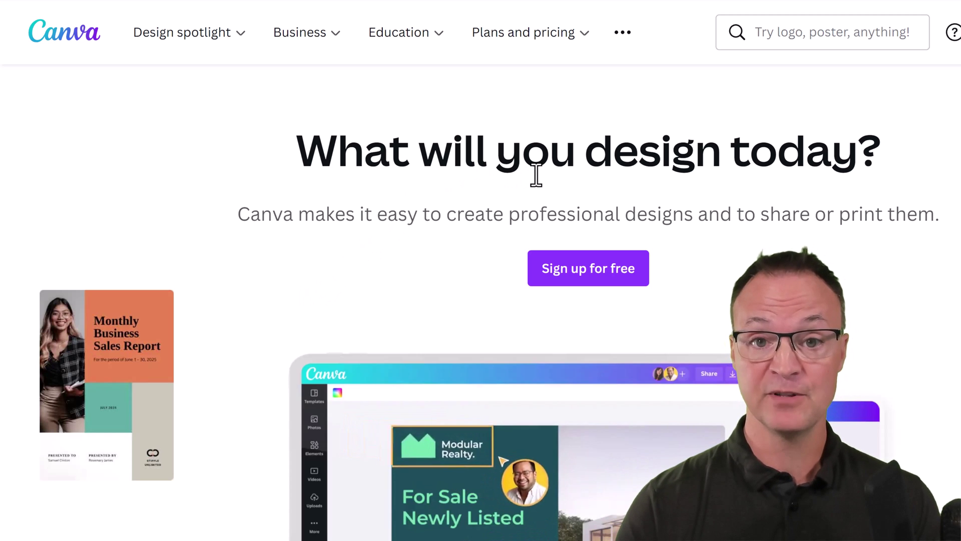
Step: Show the Plans and pricing menu on Canva's public home page
mouse_move(575, 40)
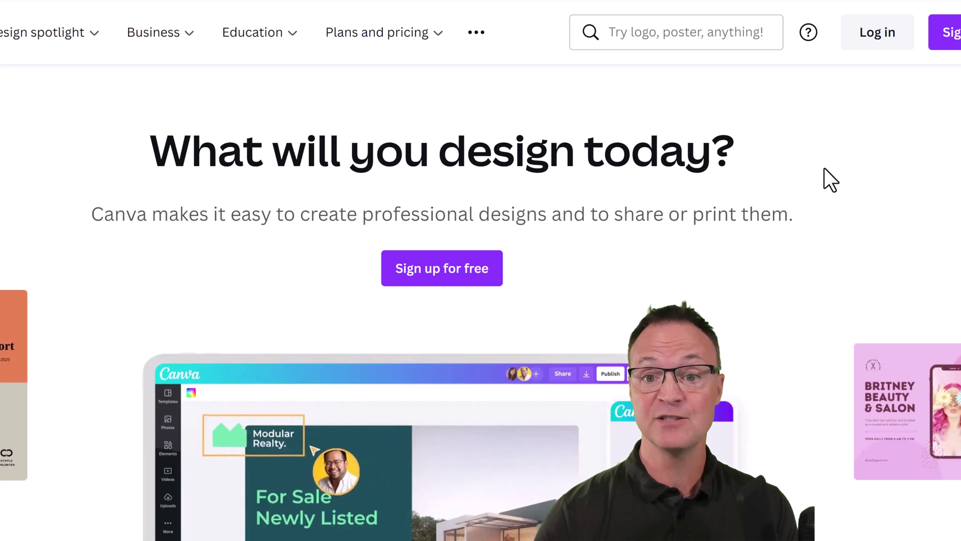
Step: Log in to Canva and scroll the home page down to Recent designs and back up
left_click(876, 41)
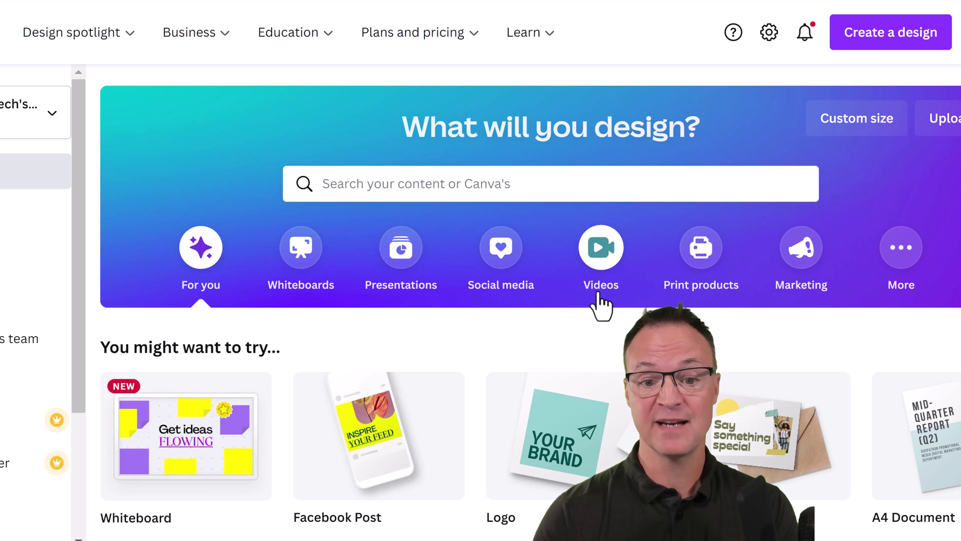
scroll(498, 337, "down", 8)
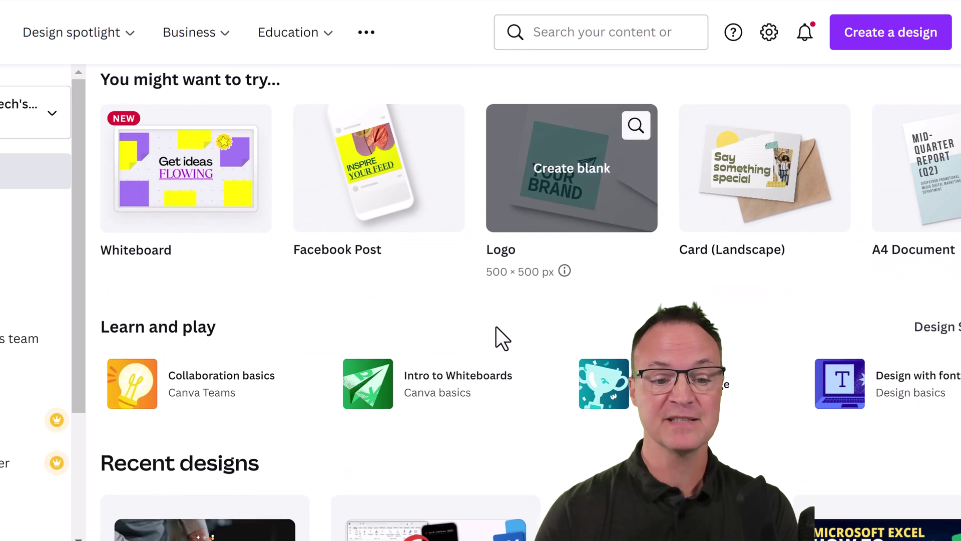
scroll(478, 348, "down", 8)
scroll(479, 344, "up", 7)
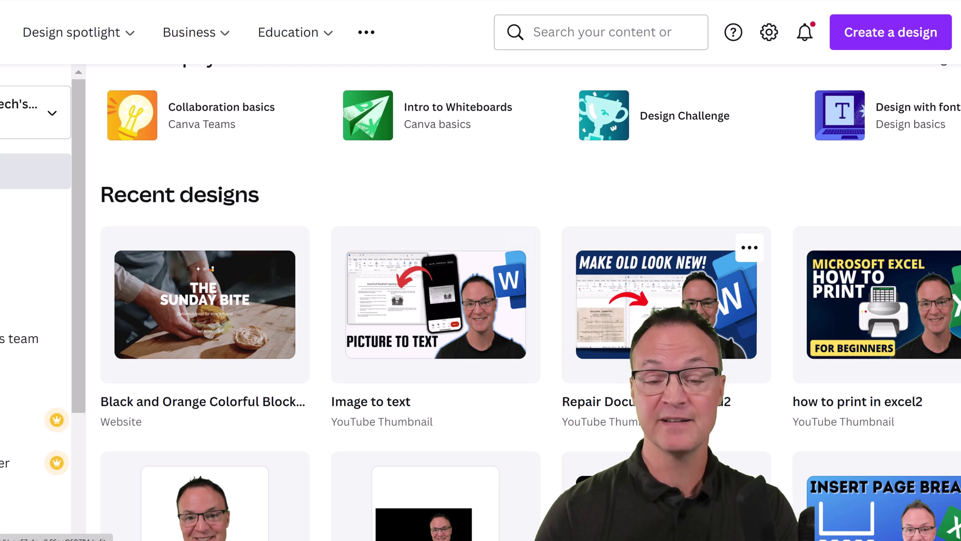
scroll(536, 336, "up", 10)
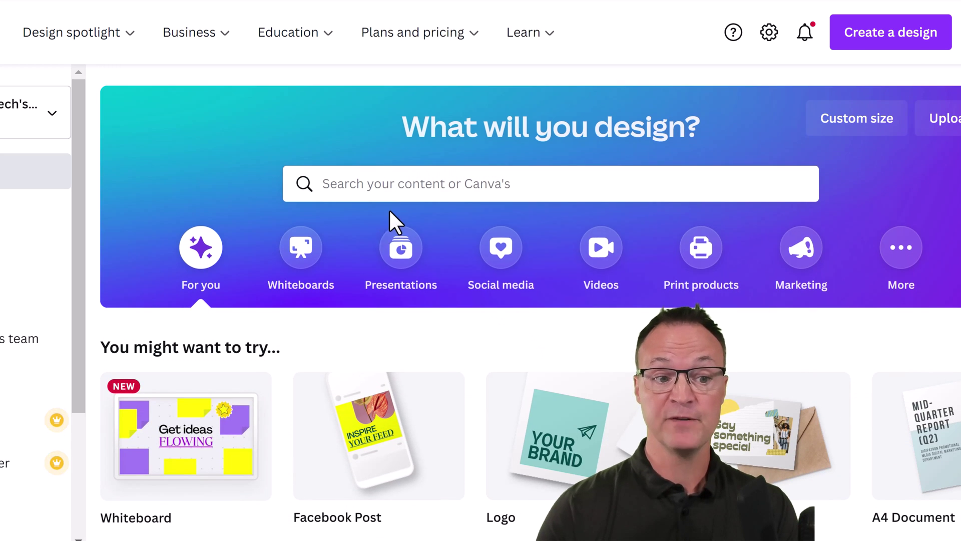
Step: Search Canva's templates for 'website' by typing 'webs' and picking the suggestion
left_click(396, 184)
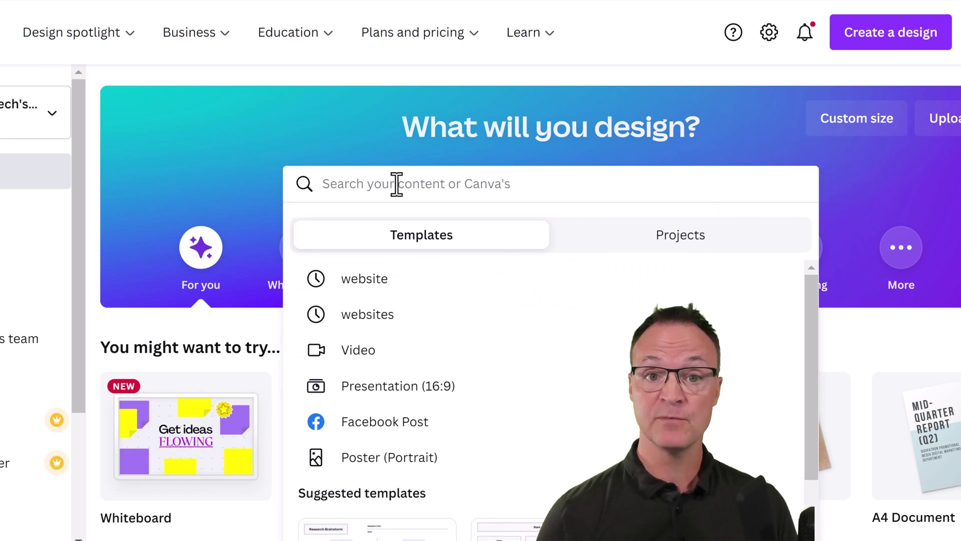
type("webs")
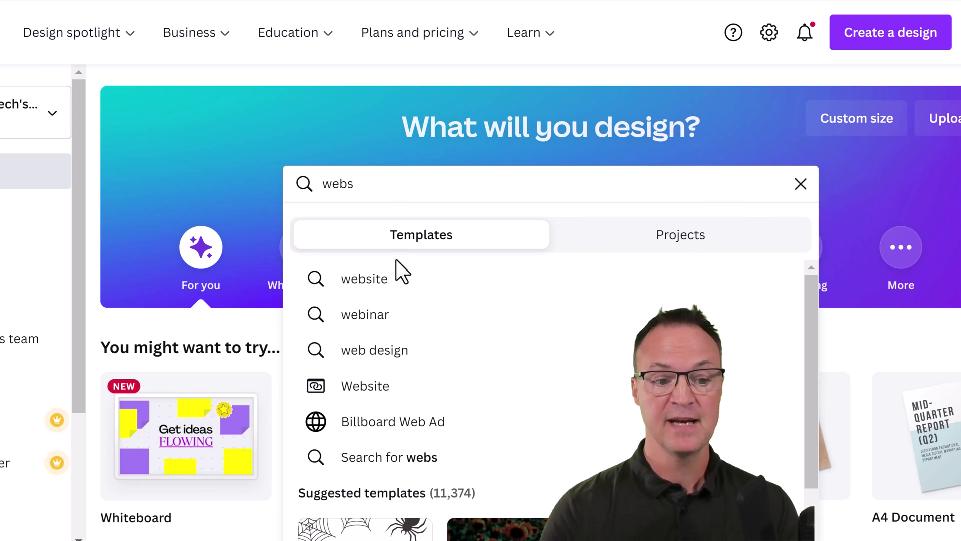
left_click(375, 284)
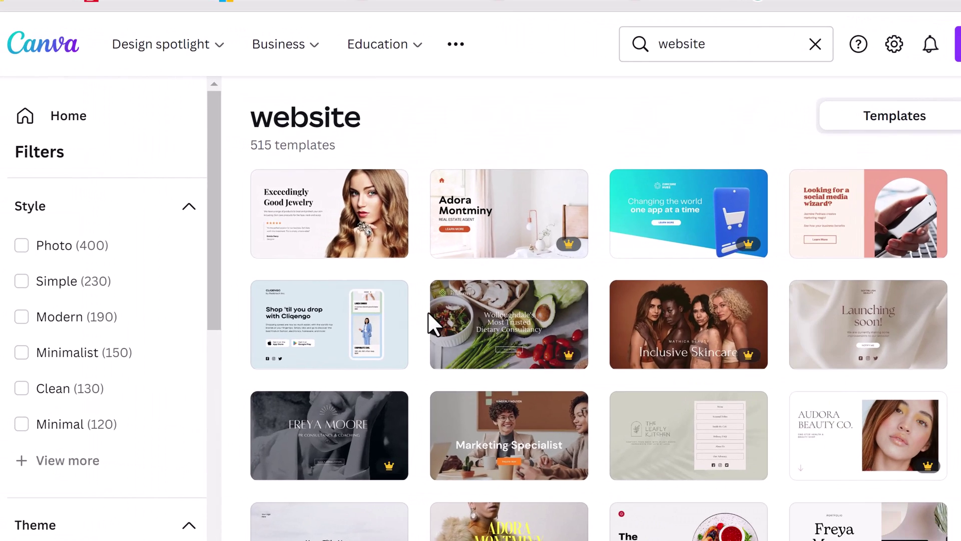
Step: Browse the 515 website results to locate the Kinnectric tech app template
scroll(433, 326, "down", 10)
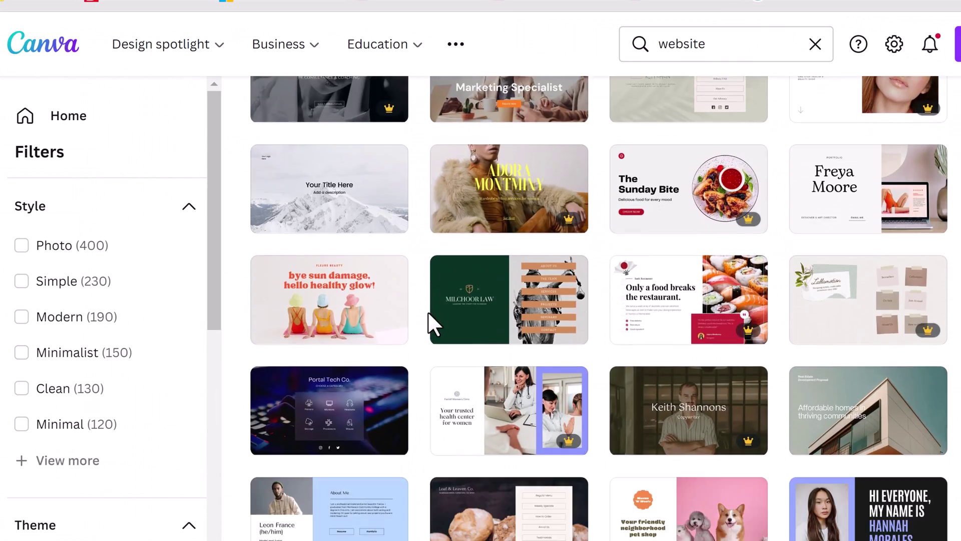
scroll(431, 321, "down", 7)
scroll(435, 333, "up", 7)
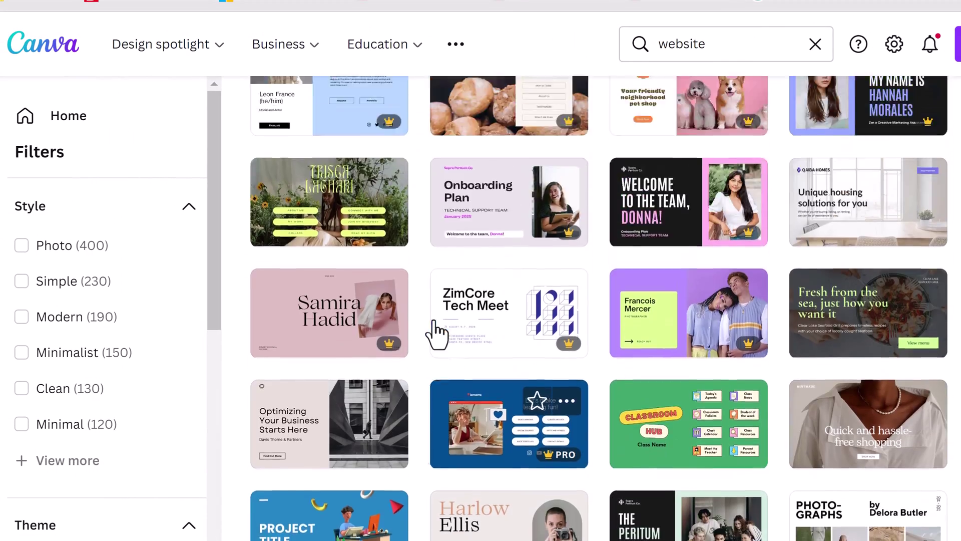
scroll(451, 338, "up", 3)
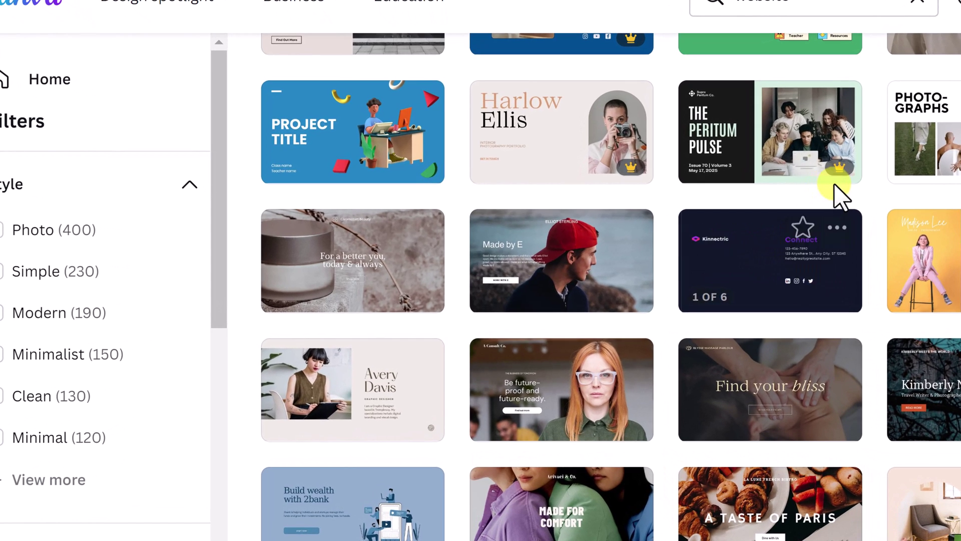
mouse_move(807, 183)
mouse_move(844, 174)
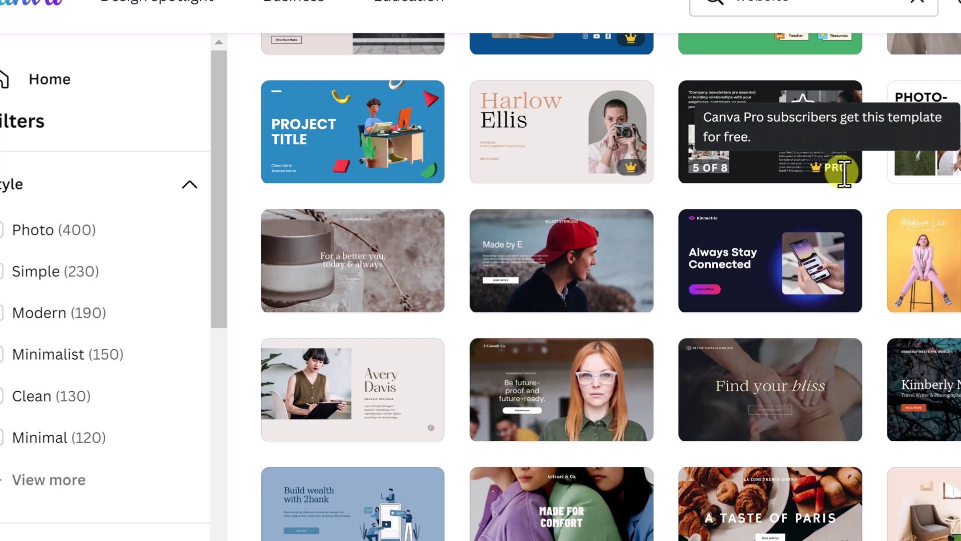
mouse_move(774, 270)
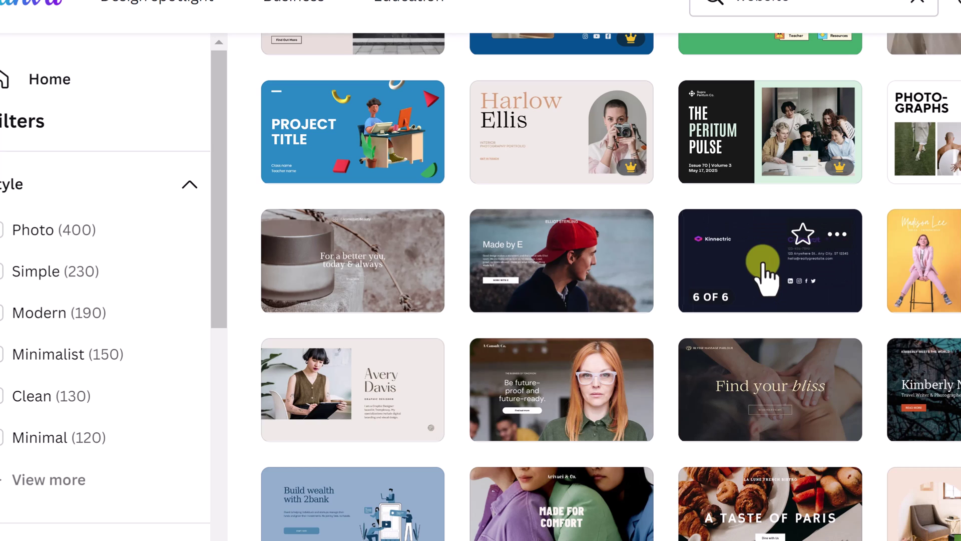
Step: Open the Kinnectric Dark Blue and Purple Bold Tech App template and scroll through its sections
left_click(764, 266)
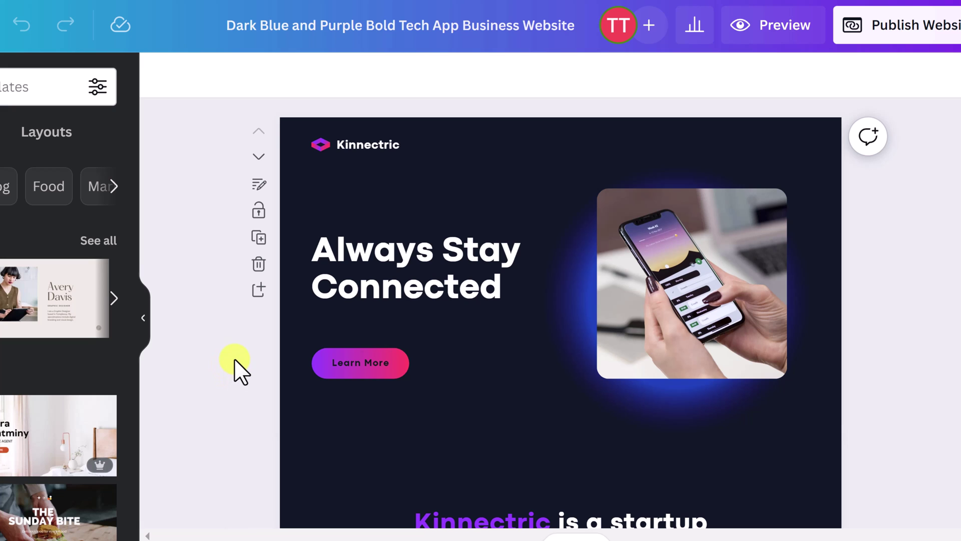
scroll(235, 361, "down", 2)
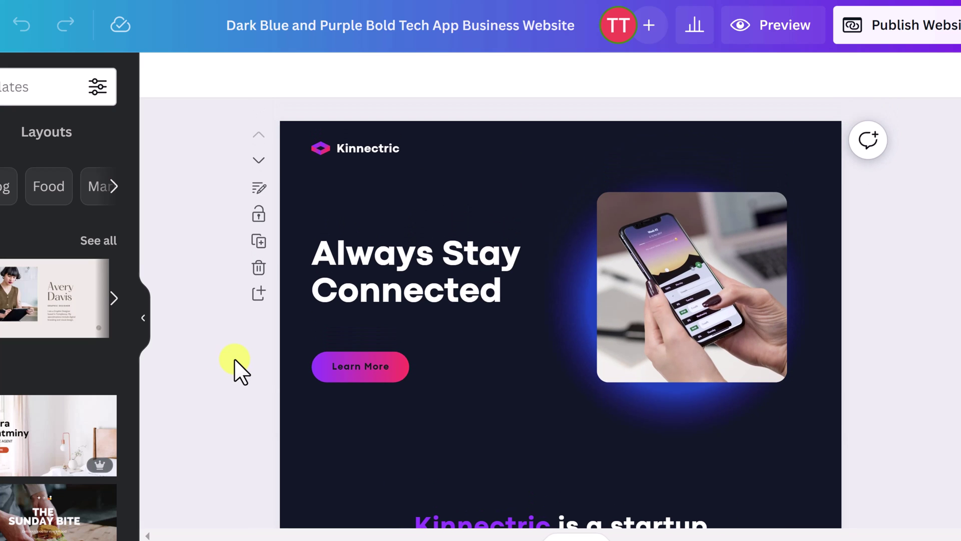
scroll(234, 358, "down", 5)
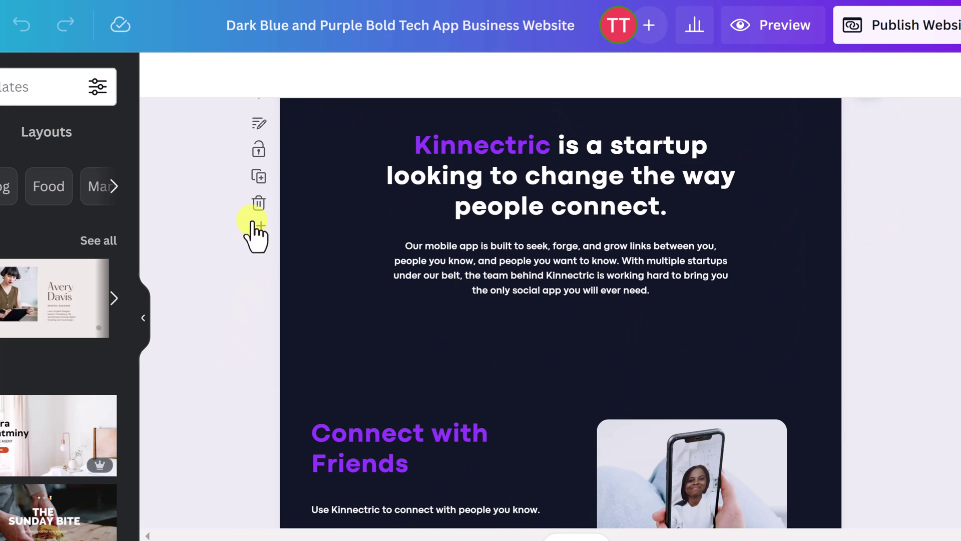
scroll(236, 333, "down", 6)
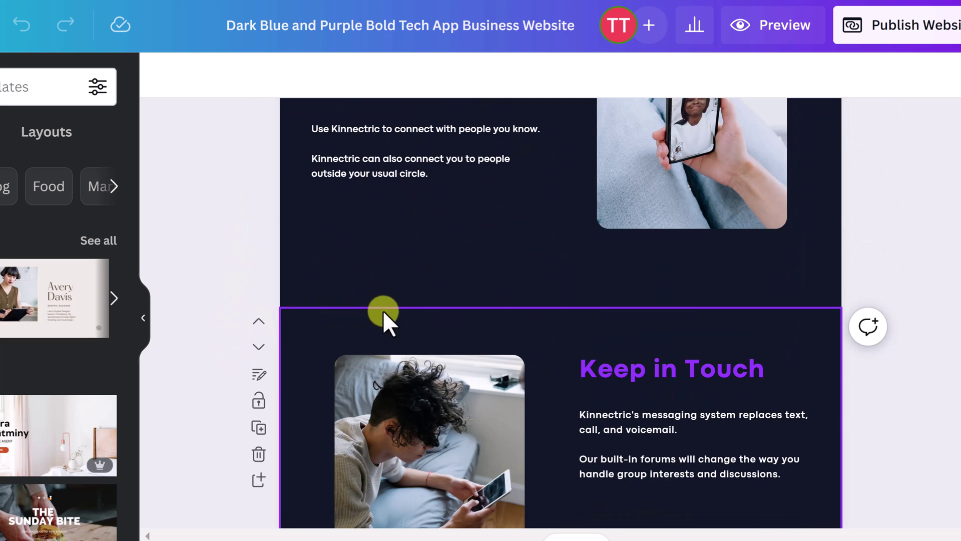
scroll(225, 348, "down", 10)
scroll(223, 337, "up", 20)
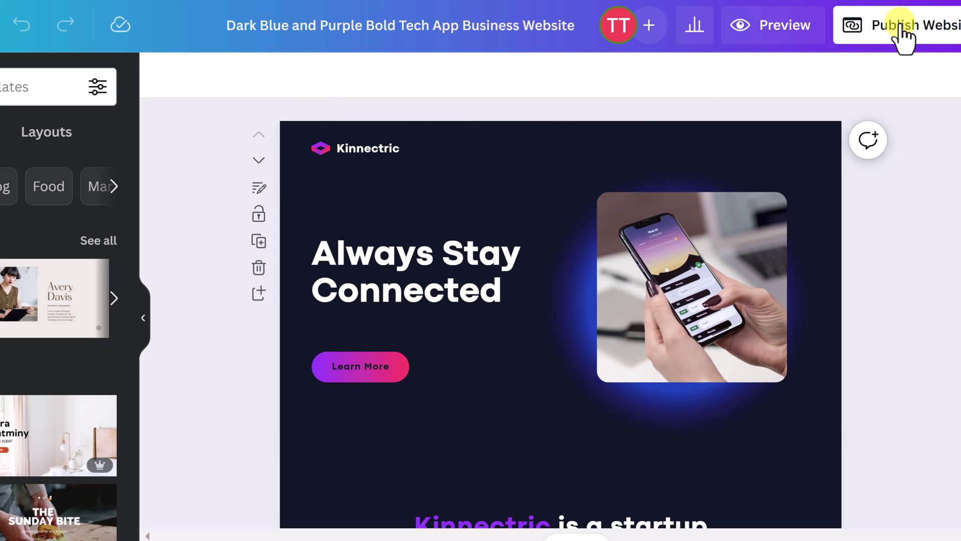
Step: Preview the site, add a navigation bar, and jump to About, Features and back to top
left_click(777, 31)
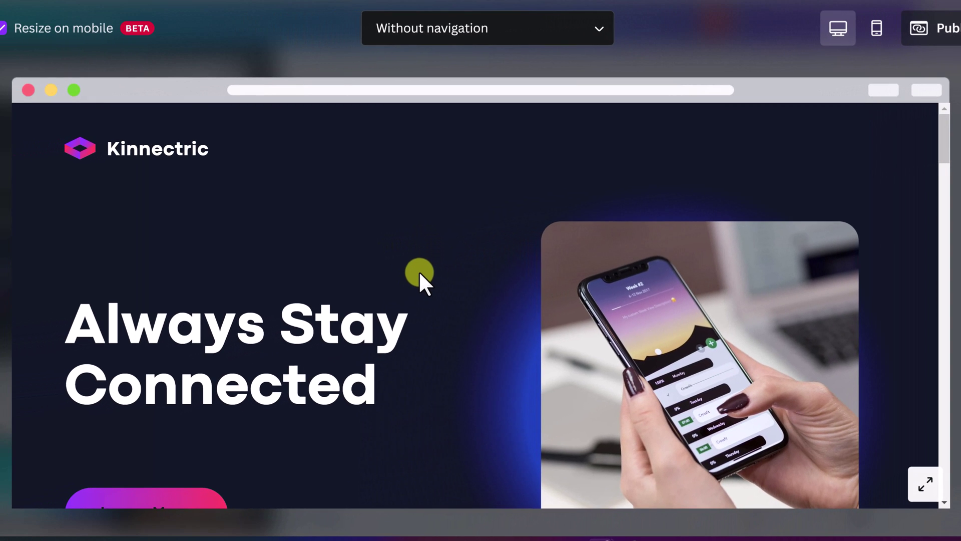
scroll(419, 272, "down", 6)
scroll(419, 273, "down", 20)
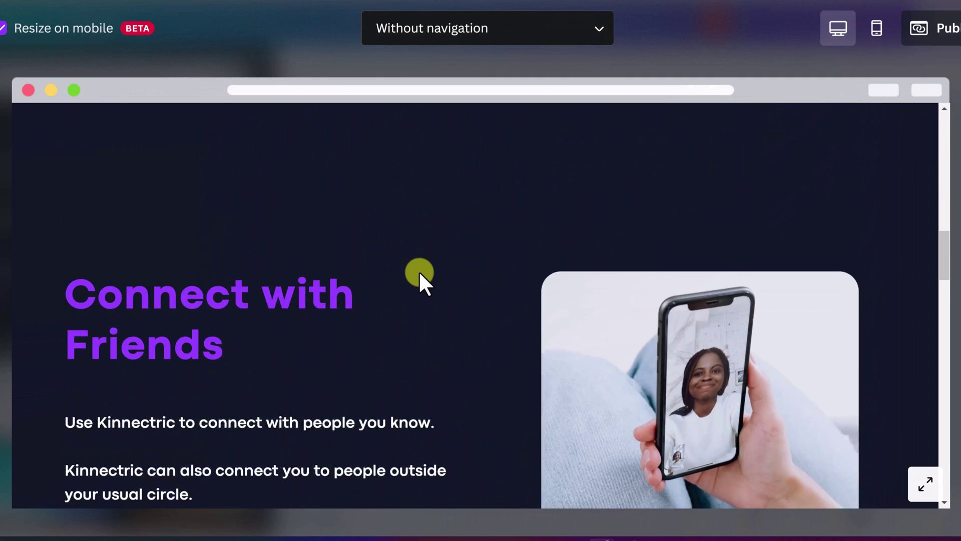
scroll(419, 272, "up", 20)
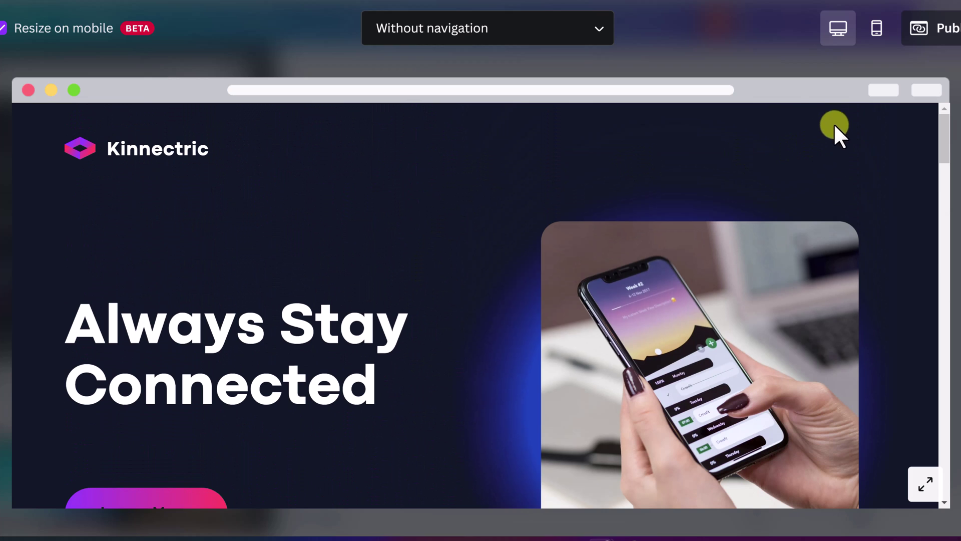
left_click(547, 35)
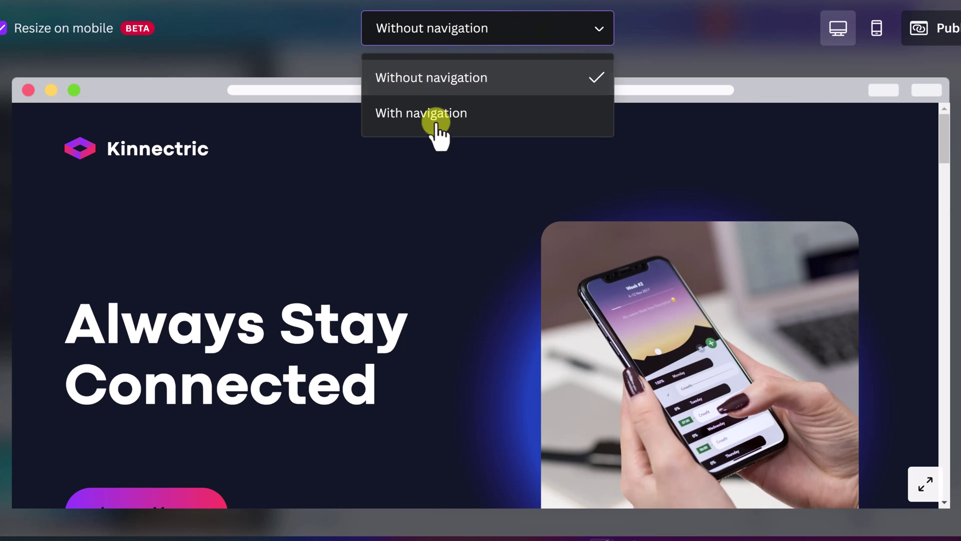
left_click(435, 114)
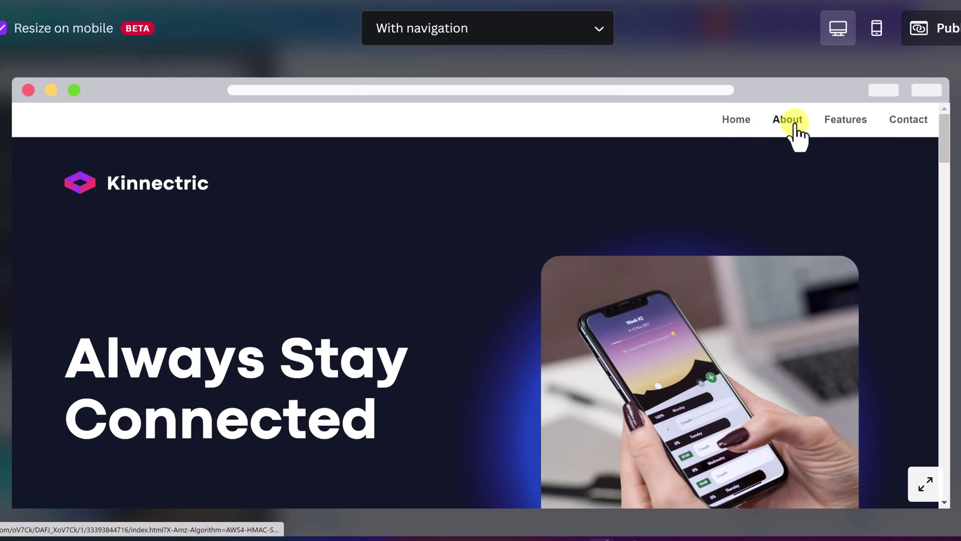
left_click(795, 125)
left_click(832, 128)
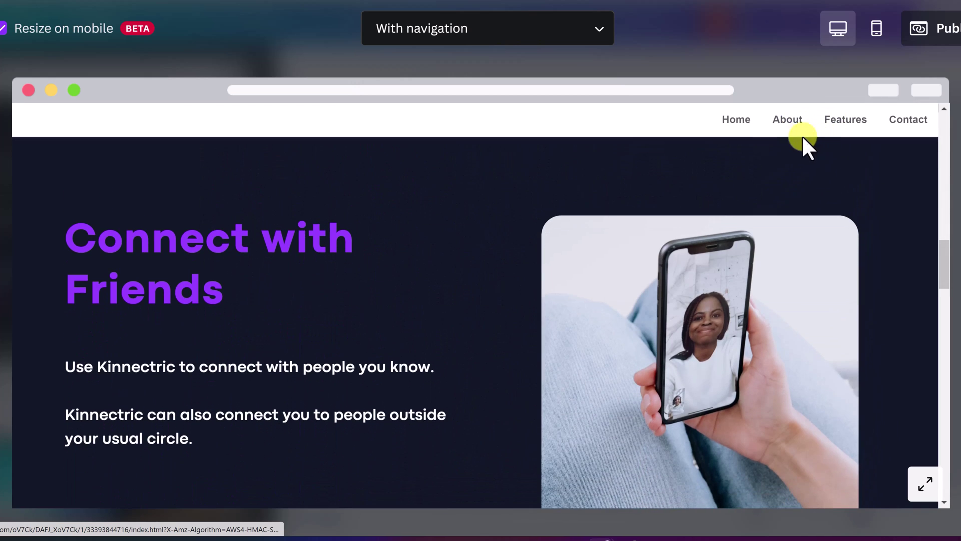
left_click(729, 125)
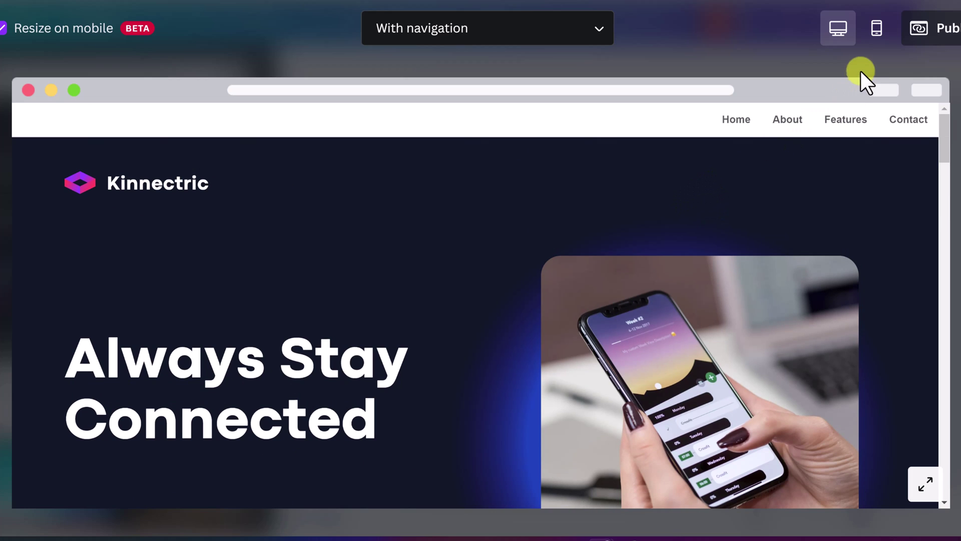
Step: Switch the preview to mobile layout and scroll through the phone mockup
left_click(877, 36)
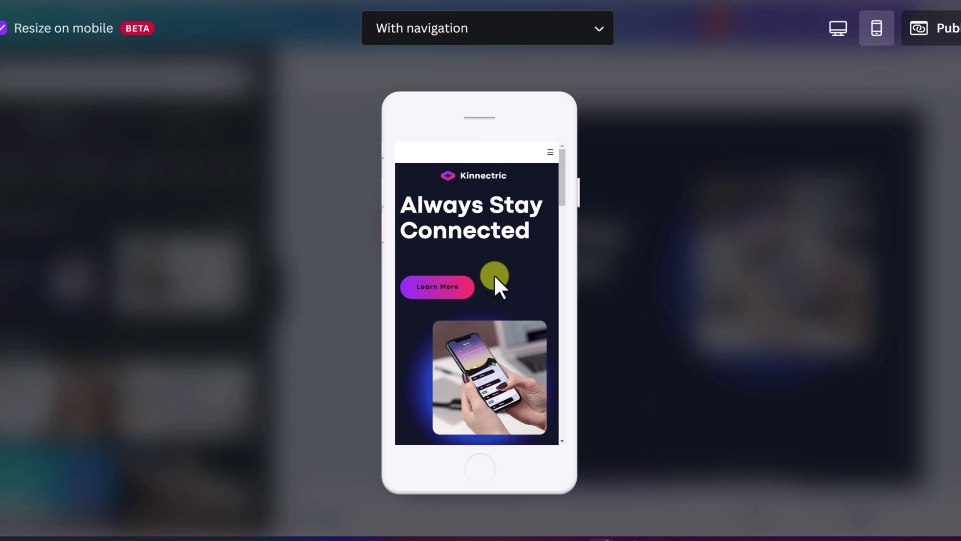
scroll(493, 274, "down", 10)
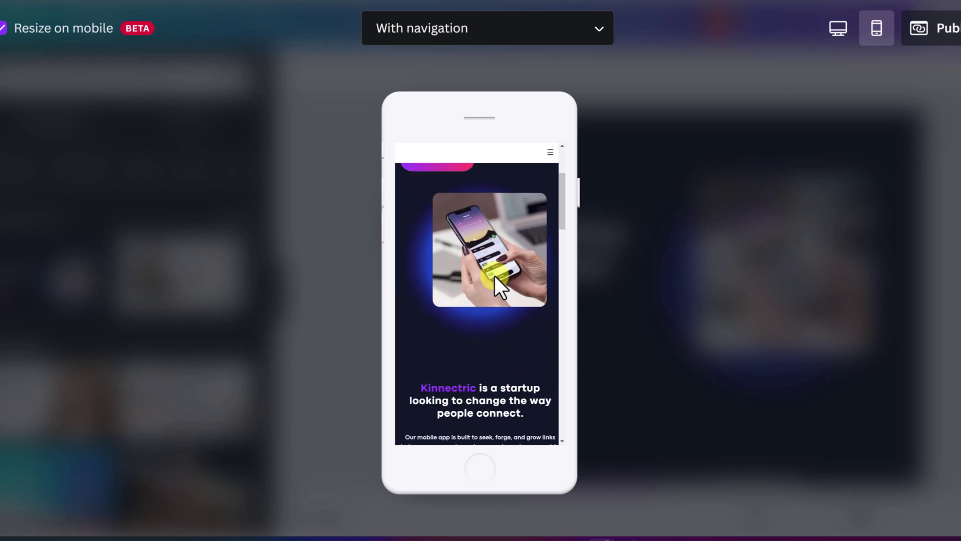
scroll(495, 277, "down", 12)
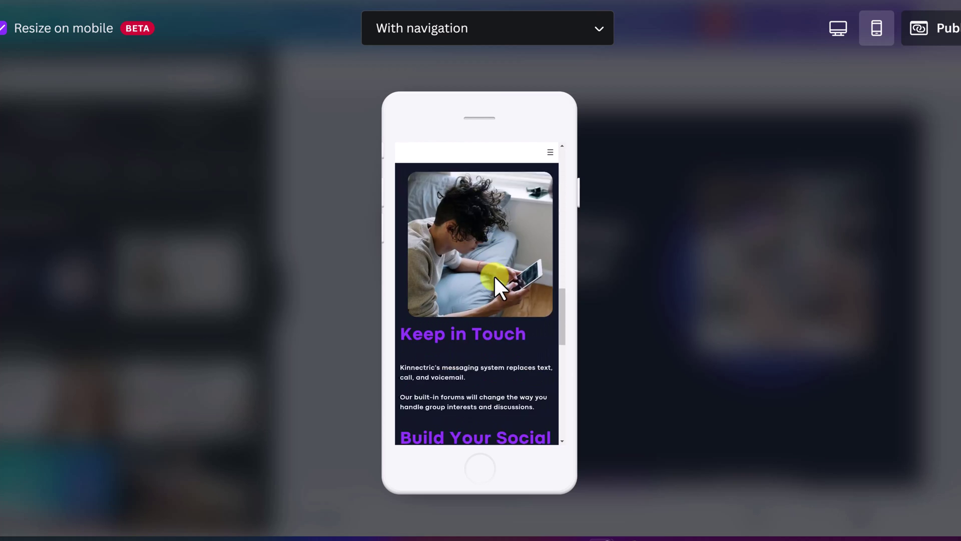
scroll(495, 277, "up", 2)
scroll(469, 275, "up", 6)
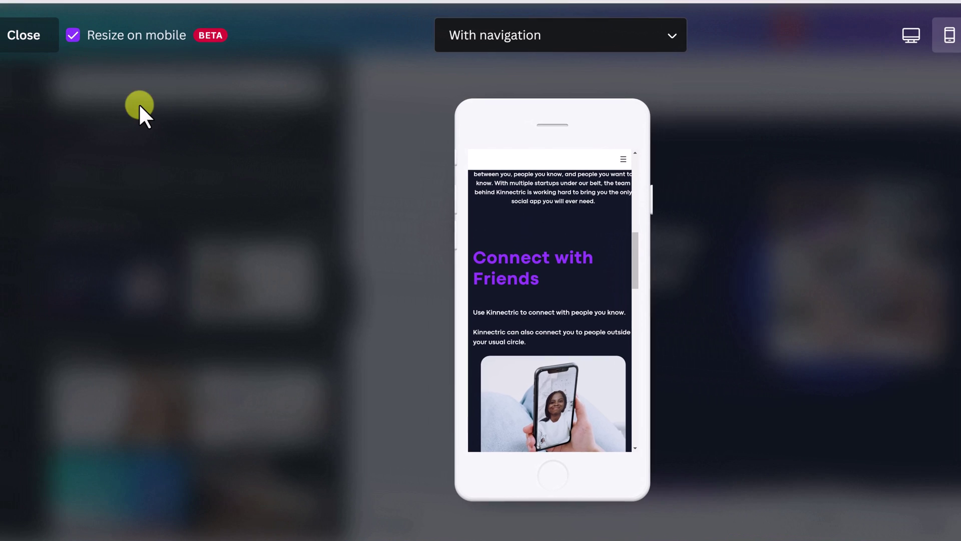
Step: Back in the editor, move the Always Stay Connected heading higher and enlarge it to size 65
left_click(33, 45)
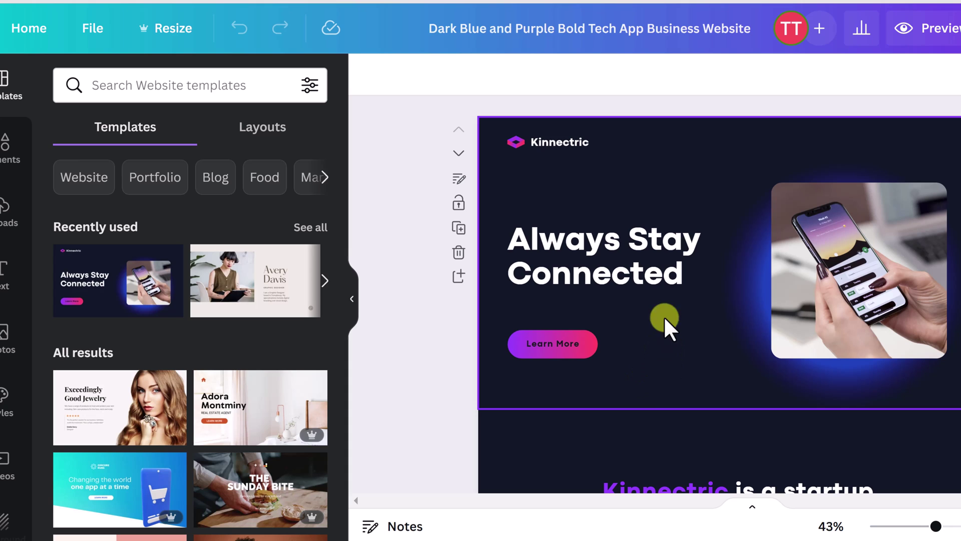
left_click(654, 280)
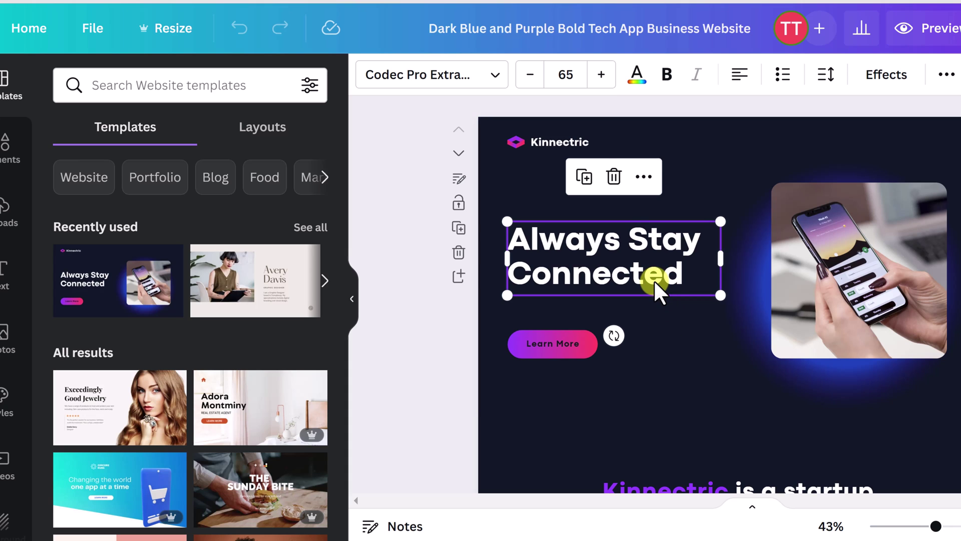
left_click(828, 282)
left_click(662, 269)
left_click_drag(615, 243, 617, 219)
mouse_move(730, 272)
left_mouse_down()
mouse_move(865, 328)
mouse_move(761, 274)
mouse_move(728, 270)
left_mouse_up()
Step: Apply Bernoru Expanded to the heading and stretch its text box onto a single line
left_click(490, 78)
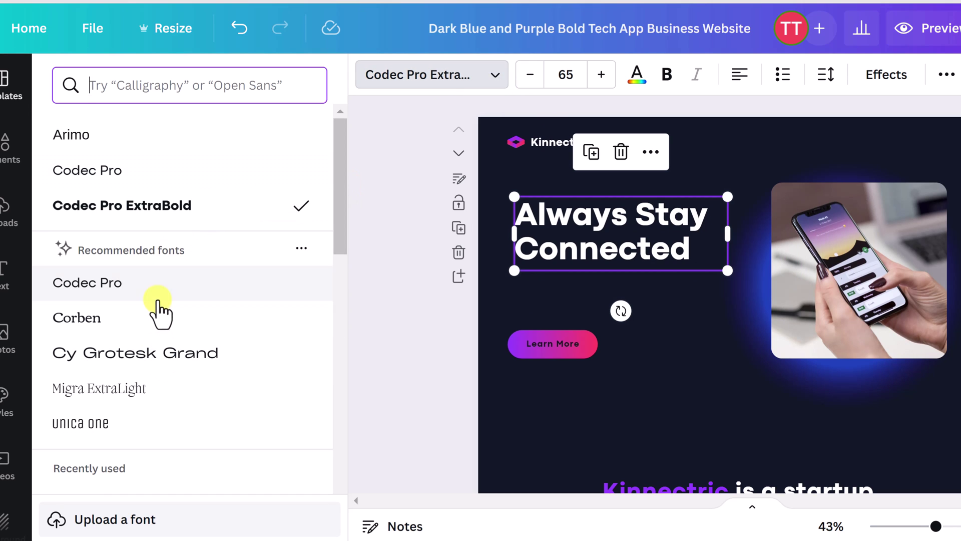
scroll(159, 315, "down", 2)
scroll(173, 414, "down", 2)
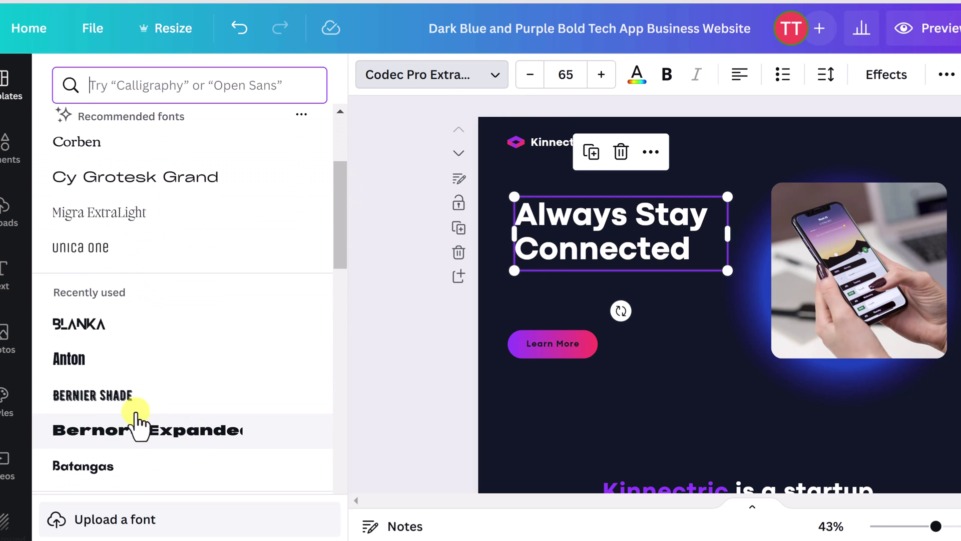
left_click(150, 434)
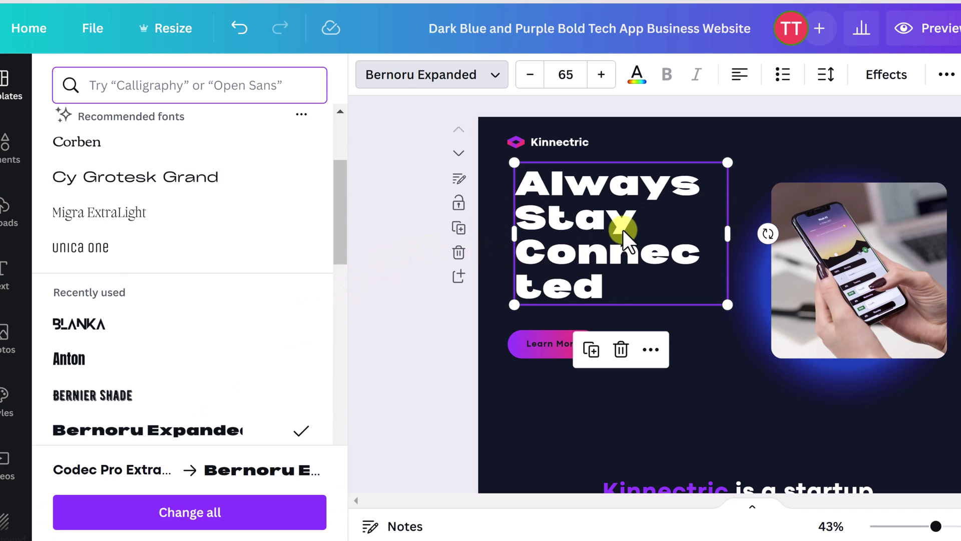
left_click_drag(728, 230, 959, 249)
left_click(604, 265)
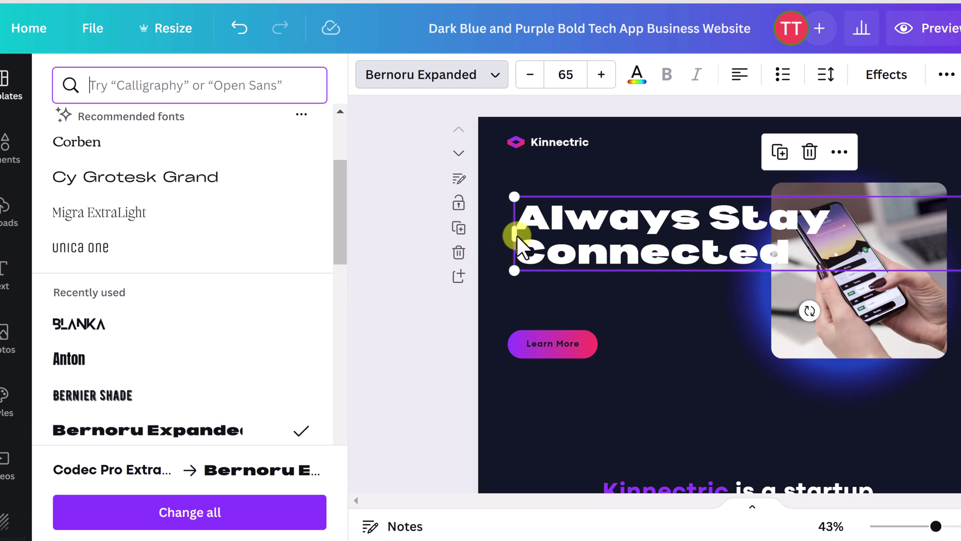
left_click(513, 236)
left_click_drag(515, 236, 559, 229)
left_click(697, 264)
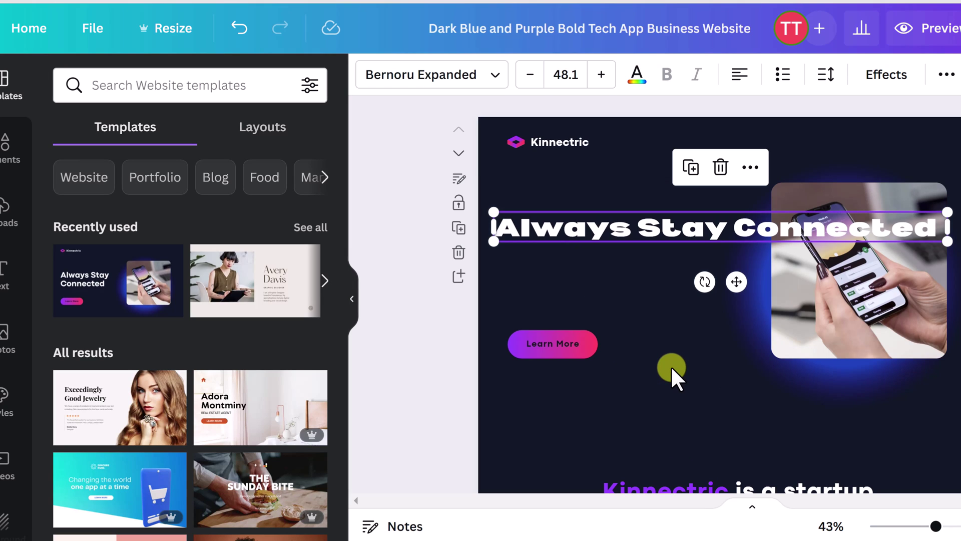
Step: Undo the resizing so the heading returns to size 65 on two lines
left_click(247, 34)
key("ctrl+z")
key("ctrl+z")
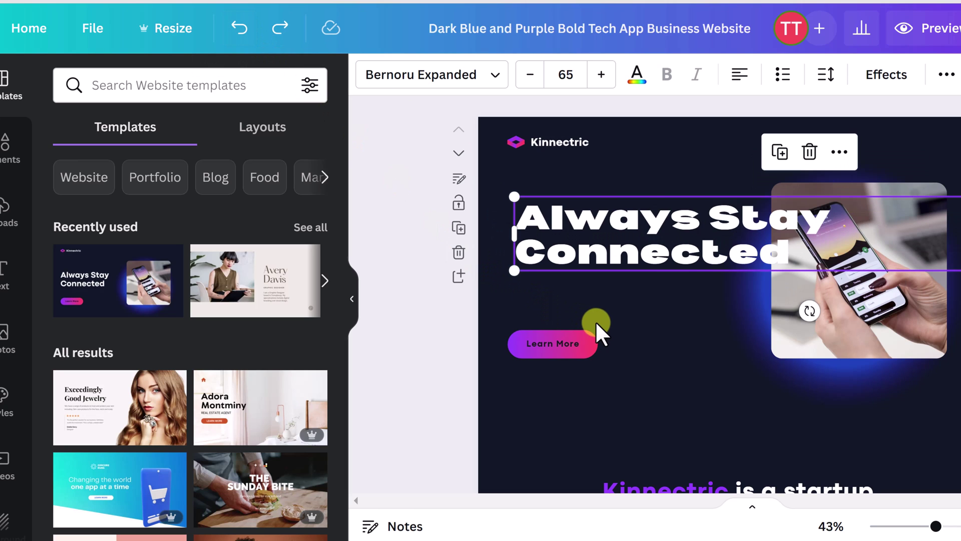
key("ctrl+z")
key("ctrl+z")
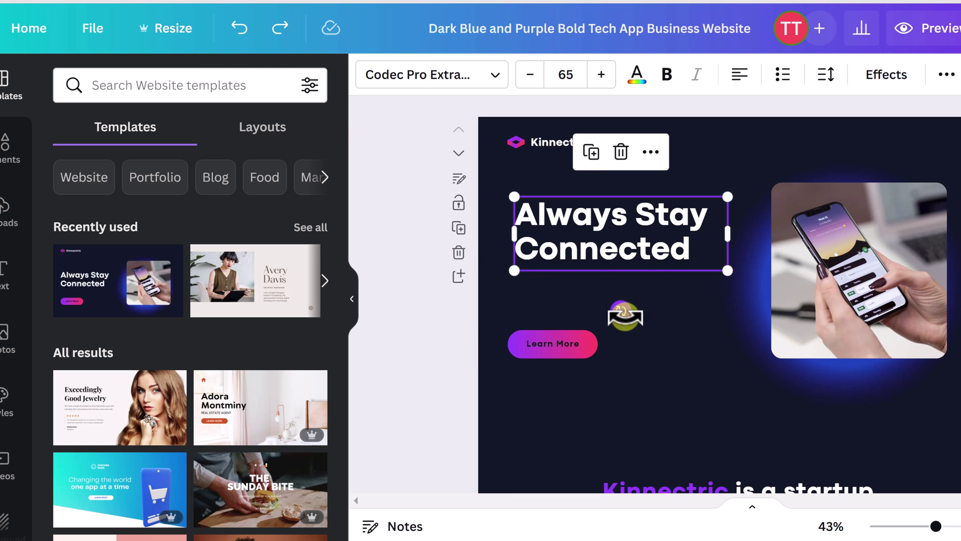
Step: Rotate the hero heading to -15° and change its text to 'Hello World'
mouse_move(631, 314)
left_mouse_down()
mouse_move(672, 294)
mouse_move(629, 317)
mouse_move(607, 313)
mouse_move(619, 314)
left_mouse_up()
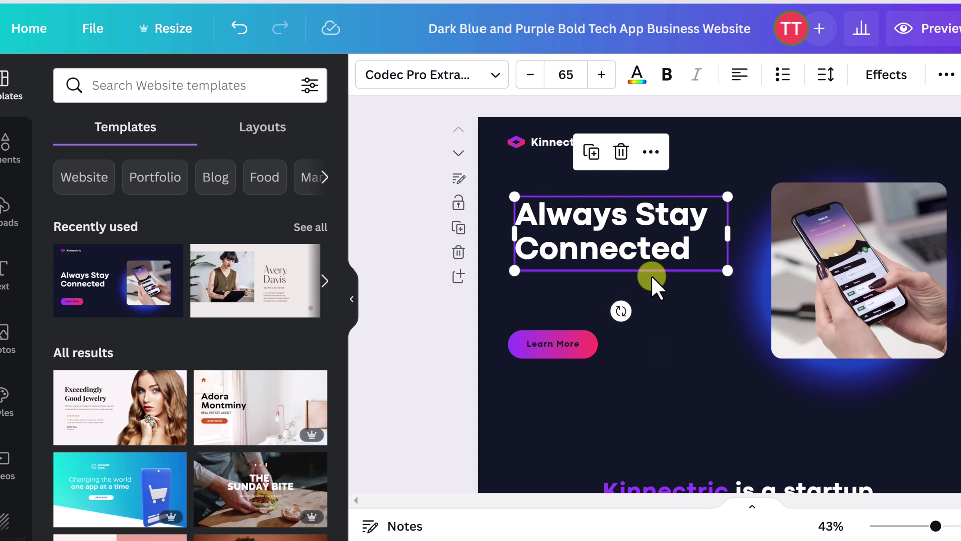
double_click(685, 253)
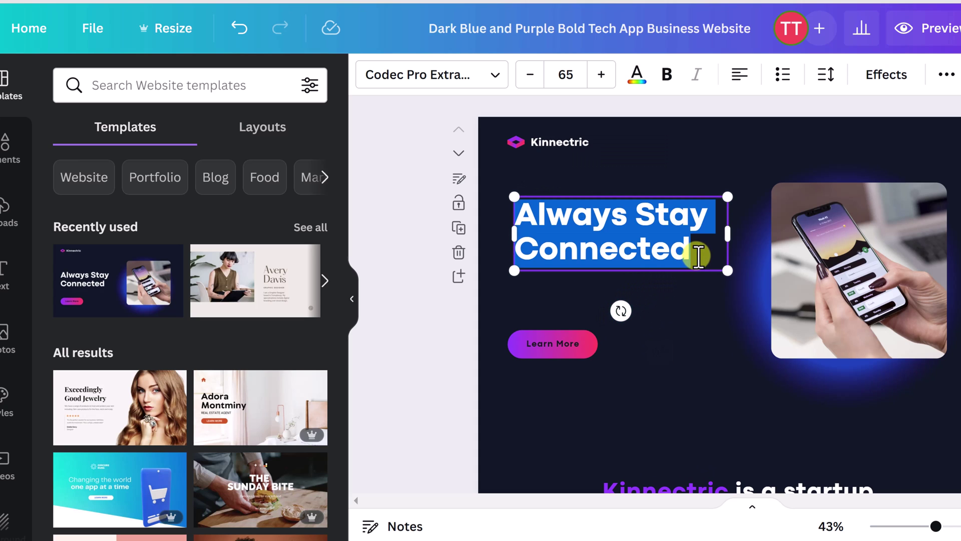
type("Hello World")
Step: Replace the Connect with Friends heading with 'Typing what I want' and widen it to one line
scroll(678, 350, "down", 12)
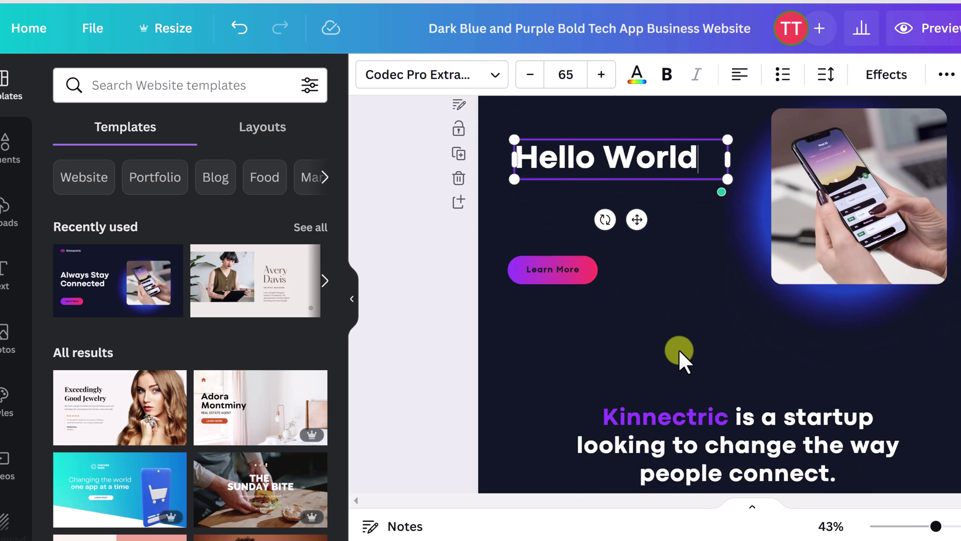
left_click(595, 254)
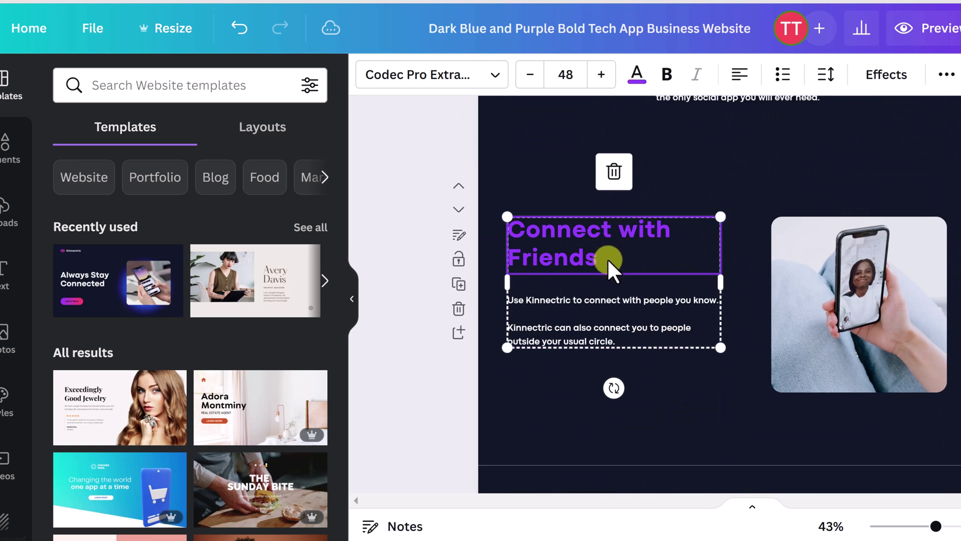
double_click(607, 259)
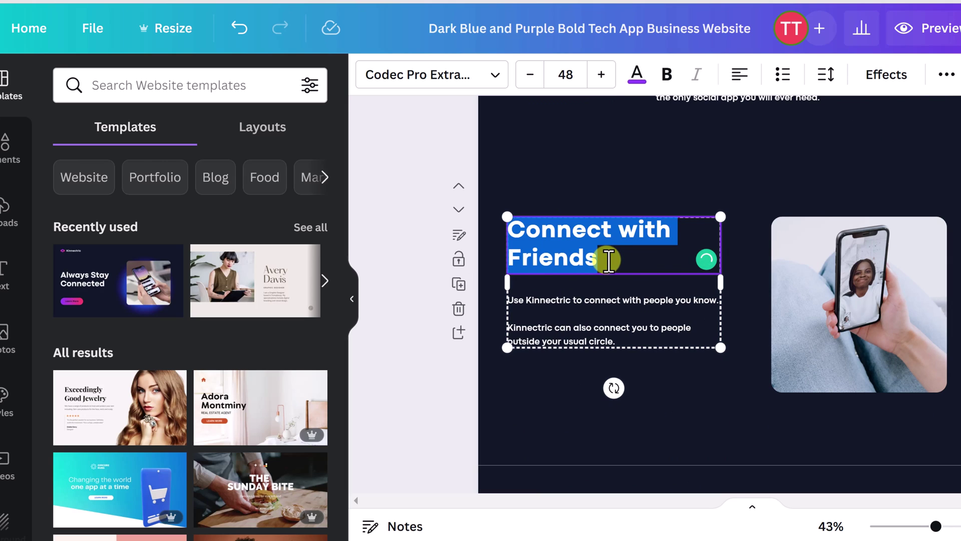
type("Typing what ")
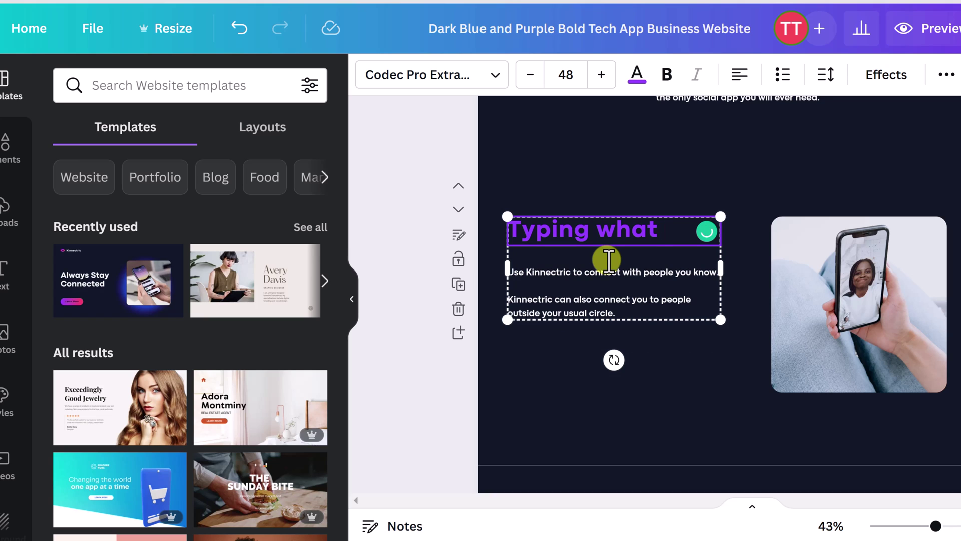
type("I want")
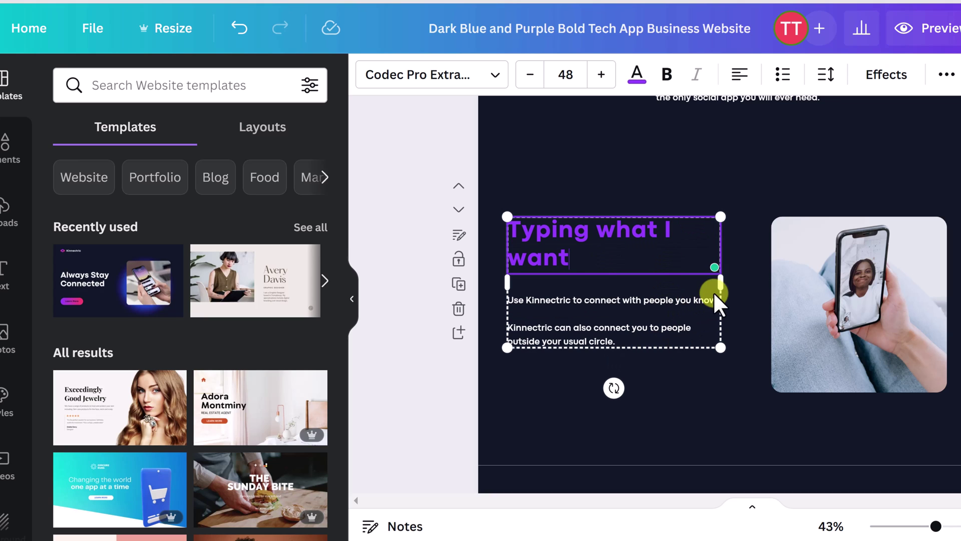
left_click_drag(720, 286, 754, 286)
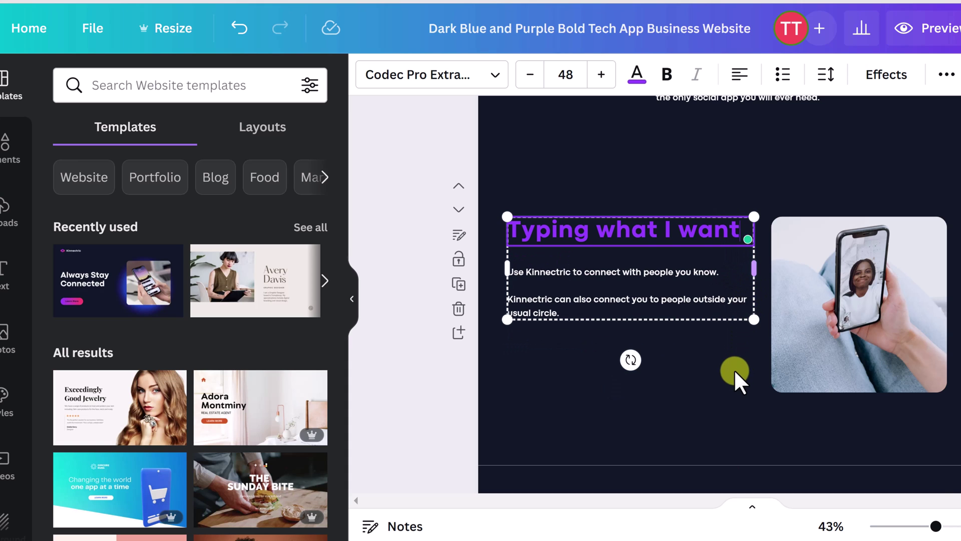
scroll(714, 367, "up", 10)
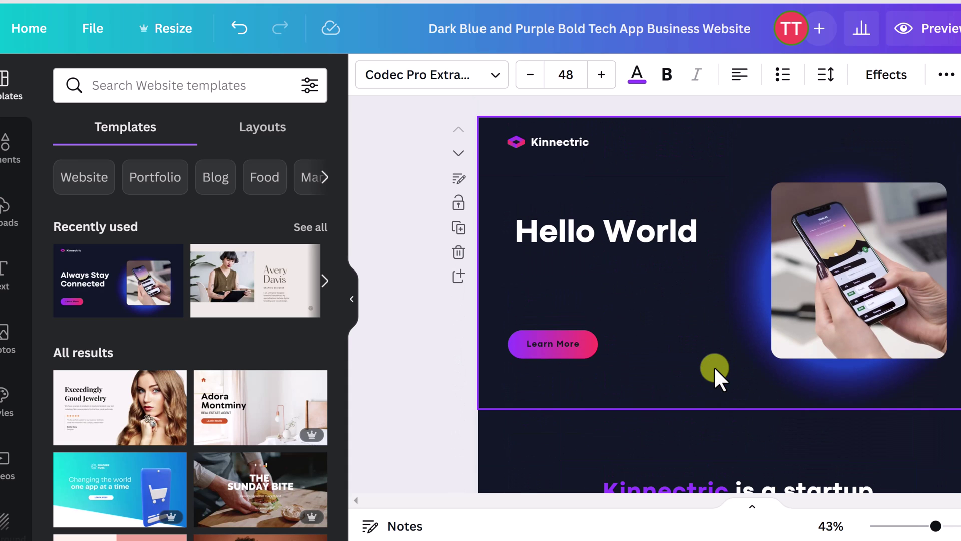
scroll(649, 299, "down", 2)
scroll(650, 298, "up", 2)
scroll(645, 337, "down", 2)
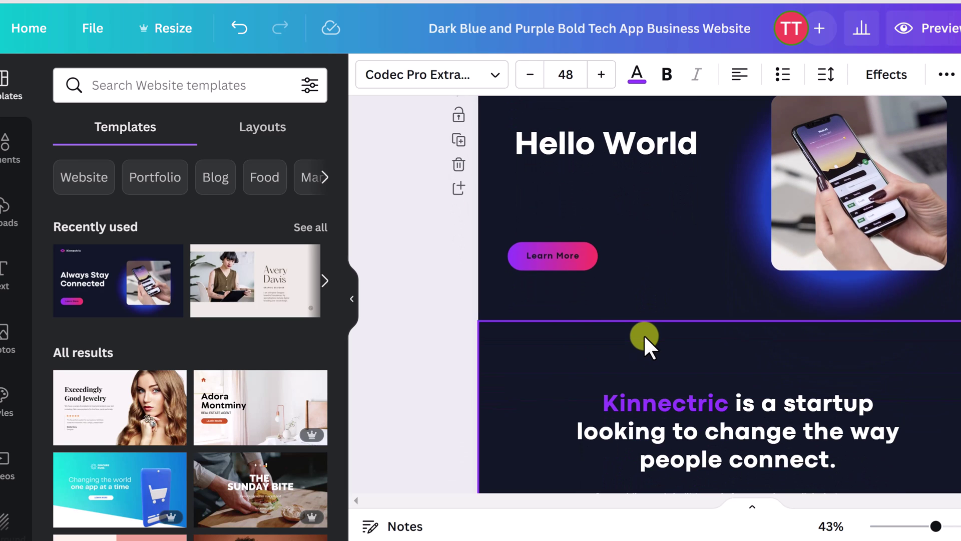
scroll(644, 334, "up", 2)
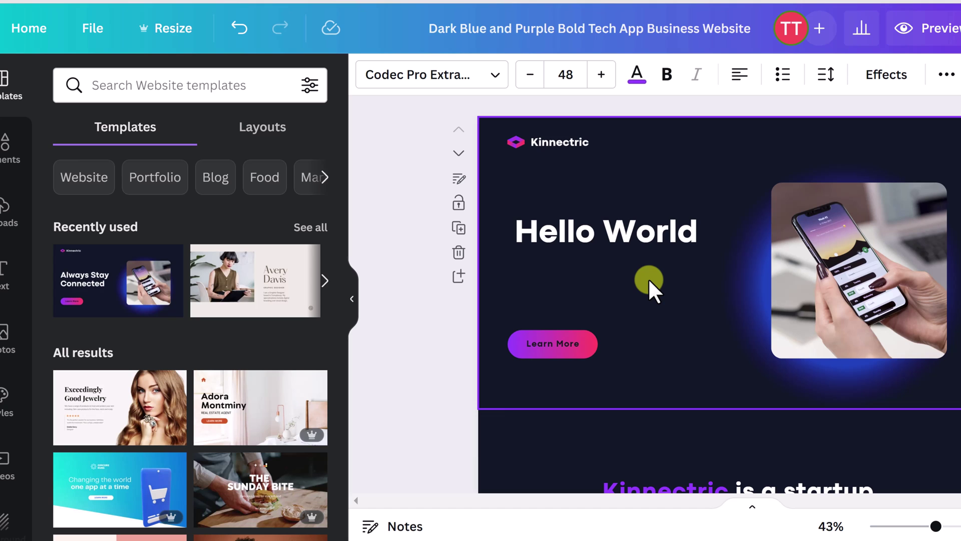
Step: Browse the / quick-insert list, dismiss it with Escape, and return to the Hello World page
key("slash")
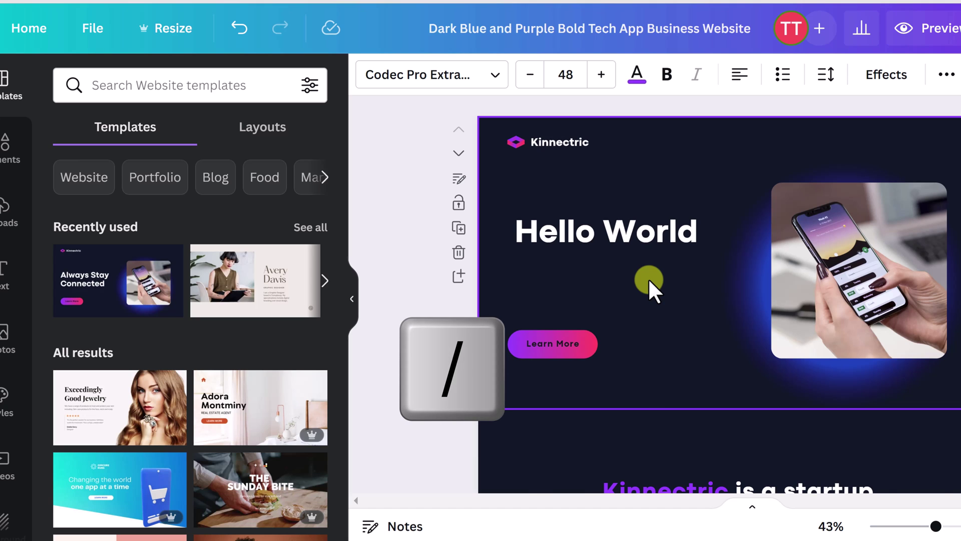
left_click(636, 172)
key("slash")
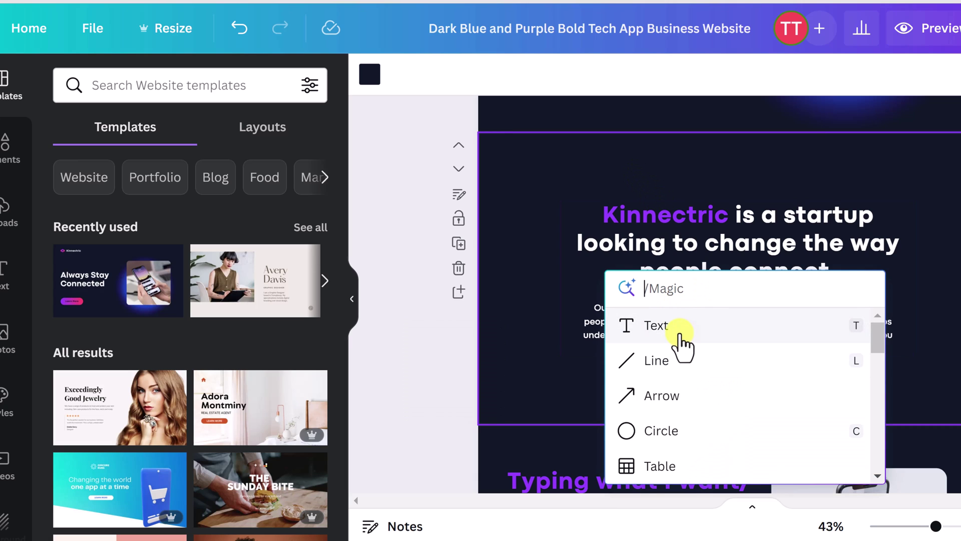
scroll(683, 372, "down", 2)
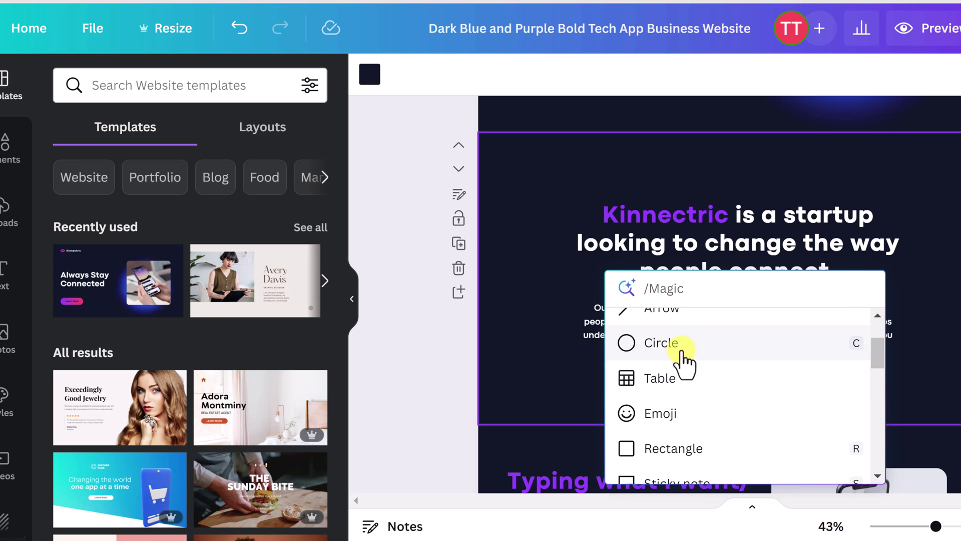
scroll(690, 370, "down", 2)
scroll(706, 383, "down", 1)
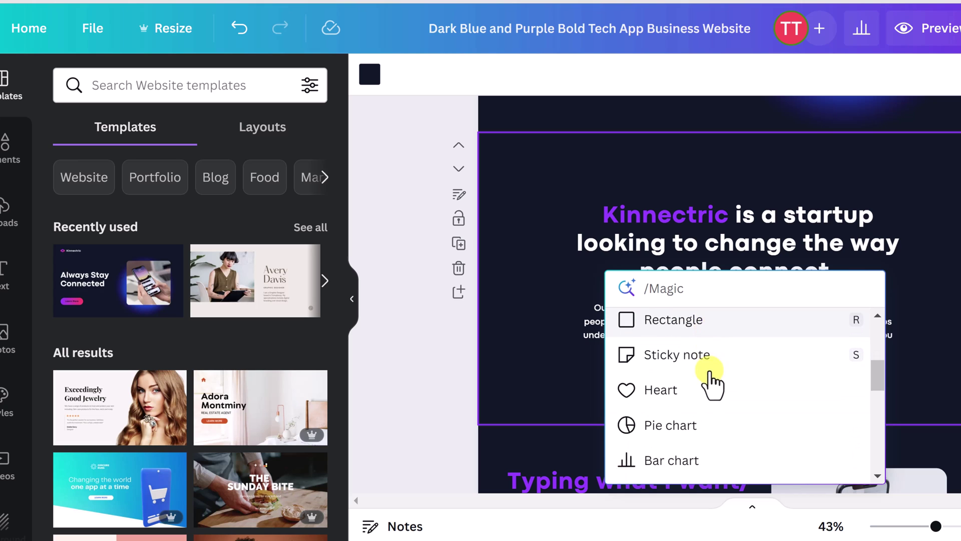
scroll(711, 383, "down", 1)
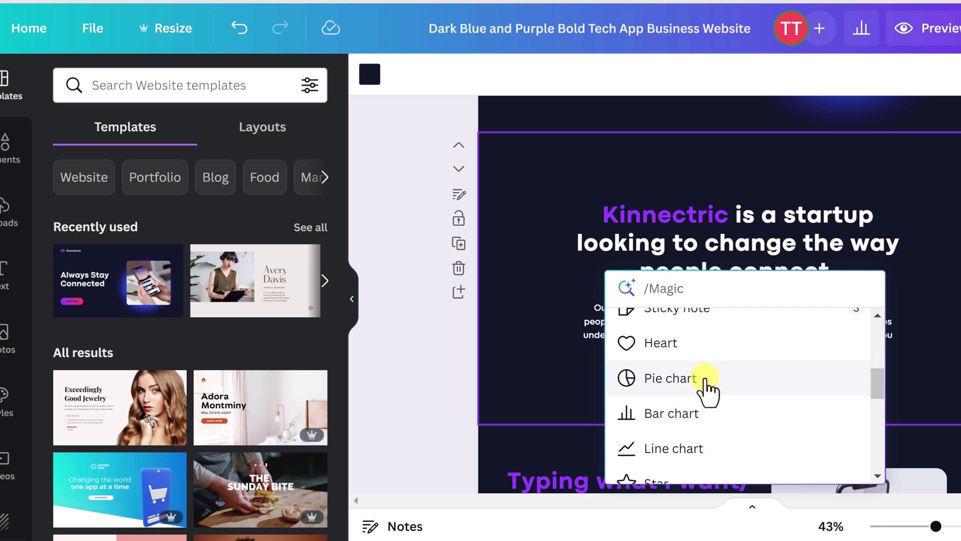
scroll(713, 386, "down", 8)
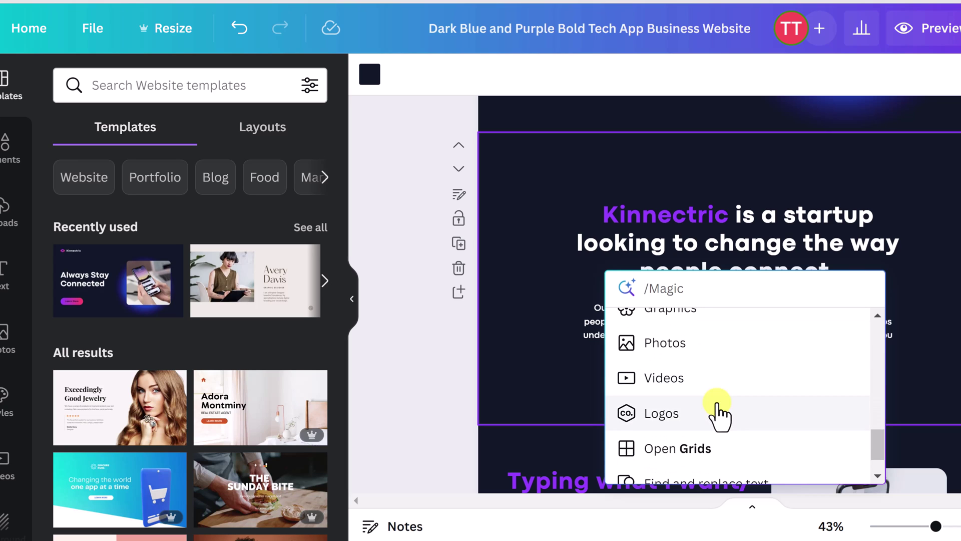
scroll(720, 411, "down", 1)
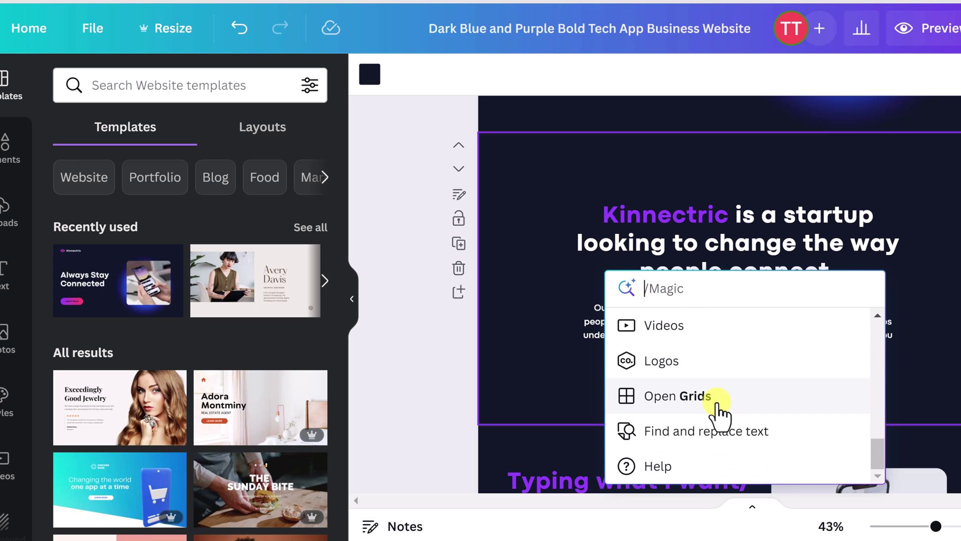
key("Escape")
scroll(661, 300, "up", 5)
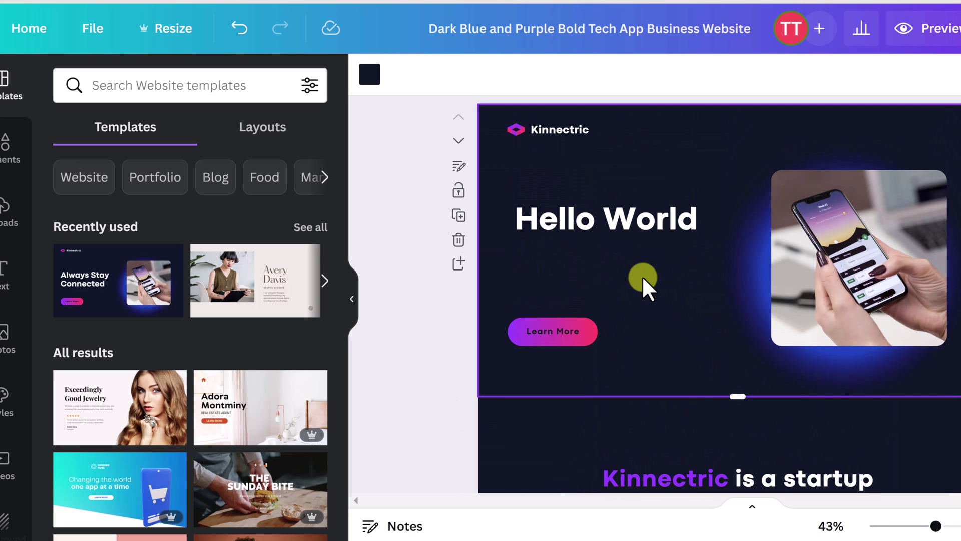
key("slash")
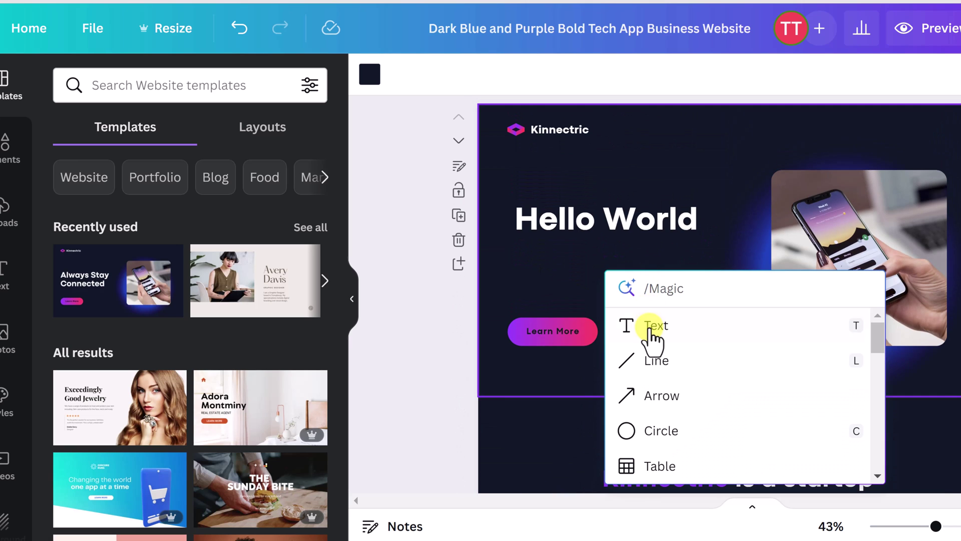
left_click(653, 332)
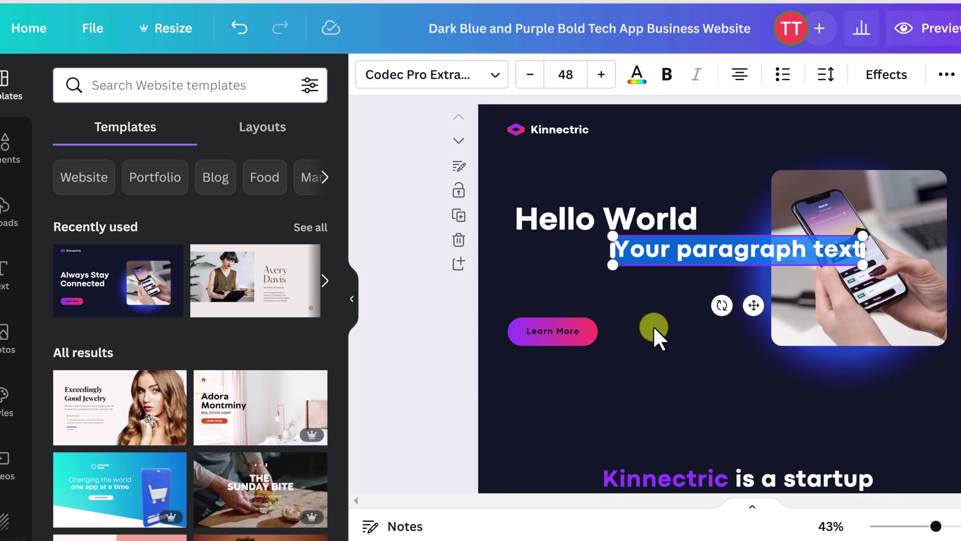
left_click_drag(688, 271, 600, 298)
double_click(621, 286)
type("Helo")
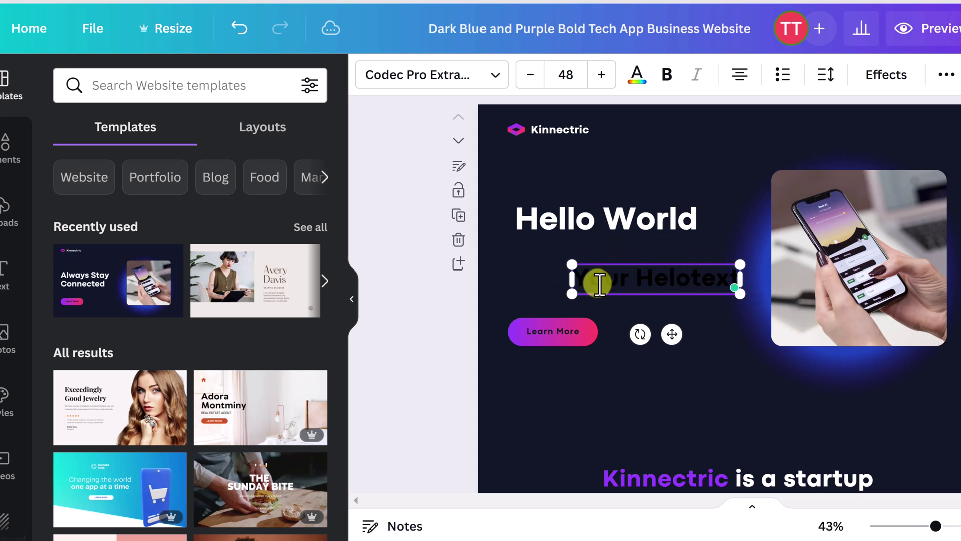
triple_click(598, 281)
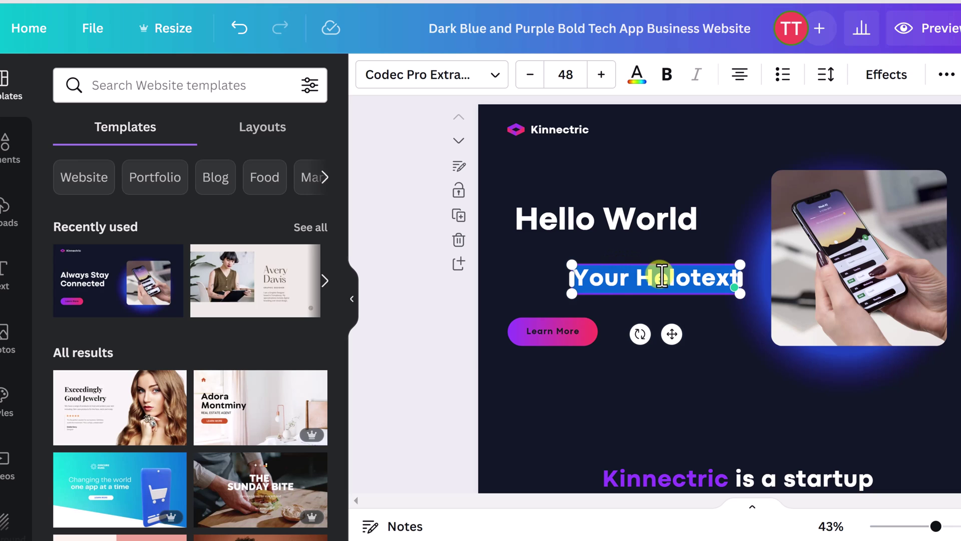
left_click(638, 79)
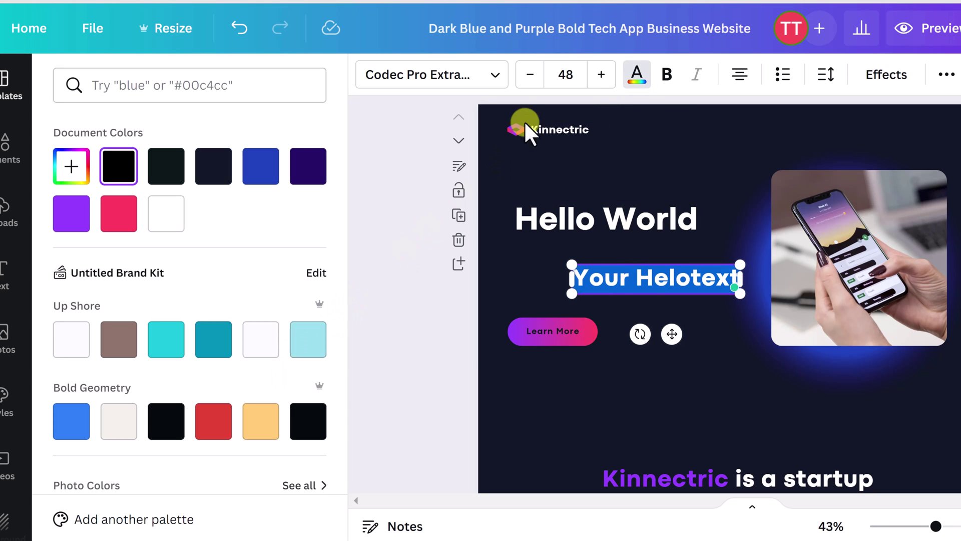
left_click(165, 213)
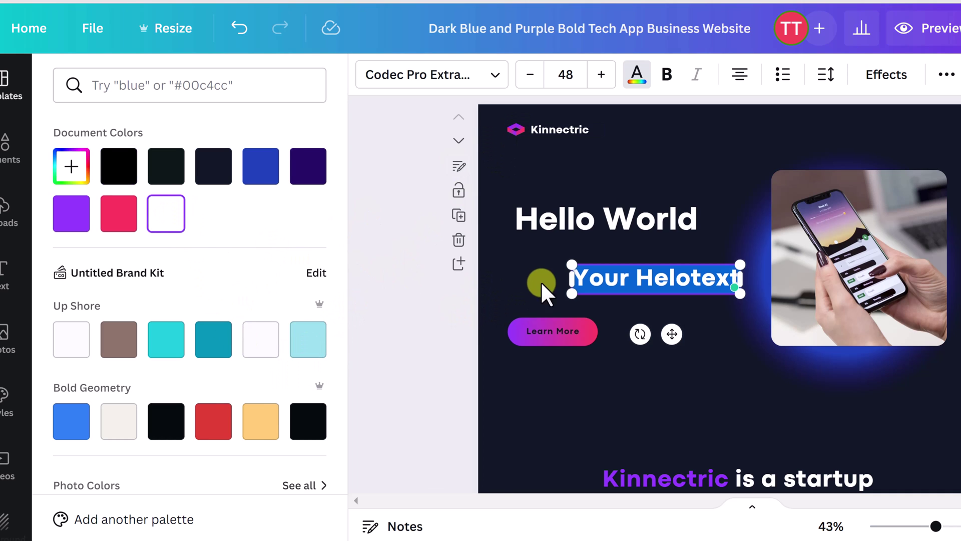
left_click(528, 278)
left_click(616, 299)
left_click_drag(623, 284, 583, 275)
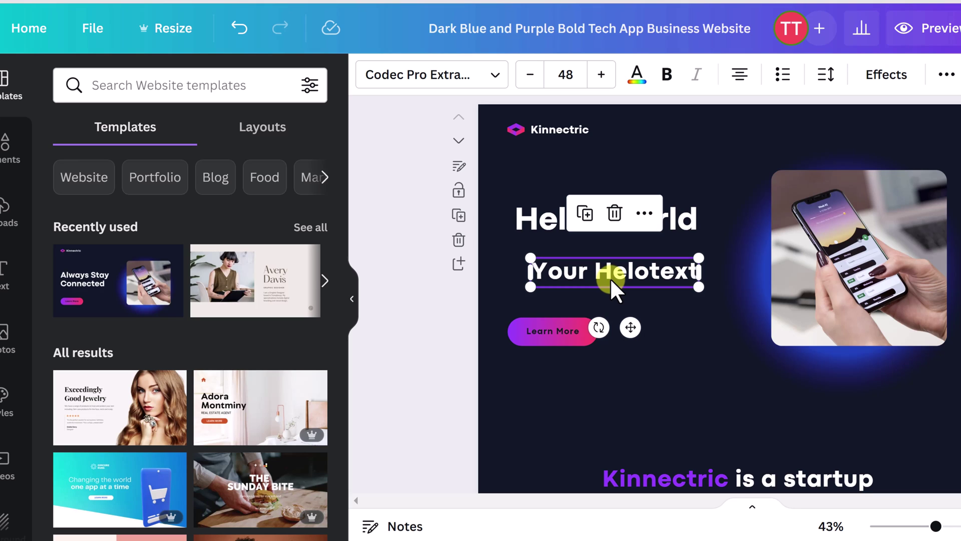
double_click(600, 275)
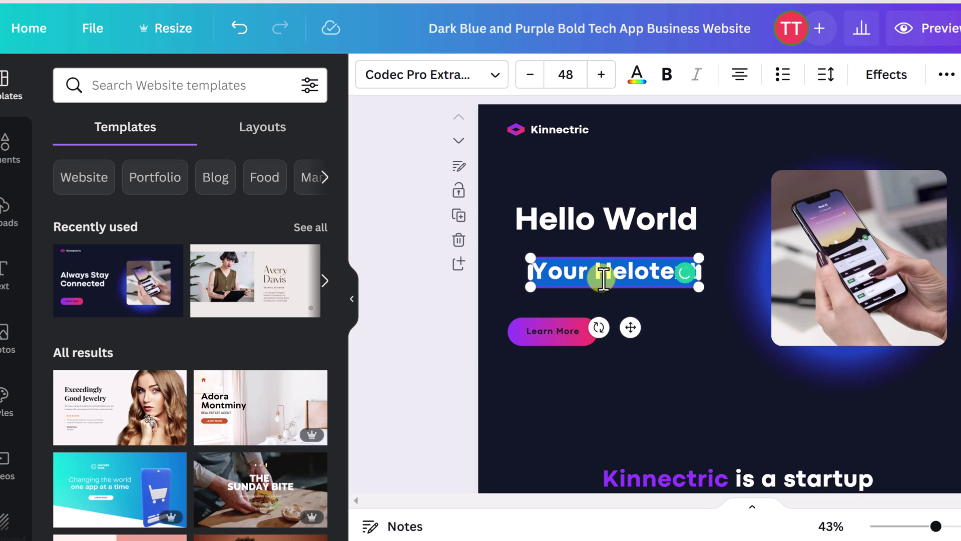
type("Page 1")
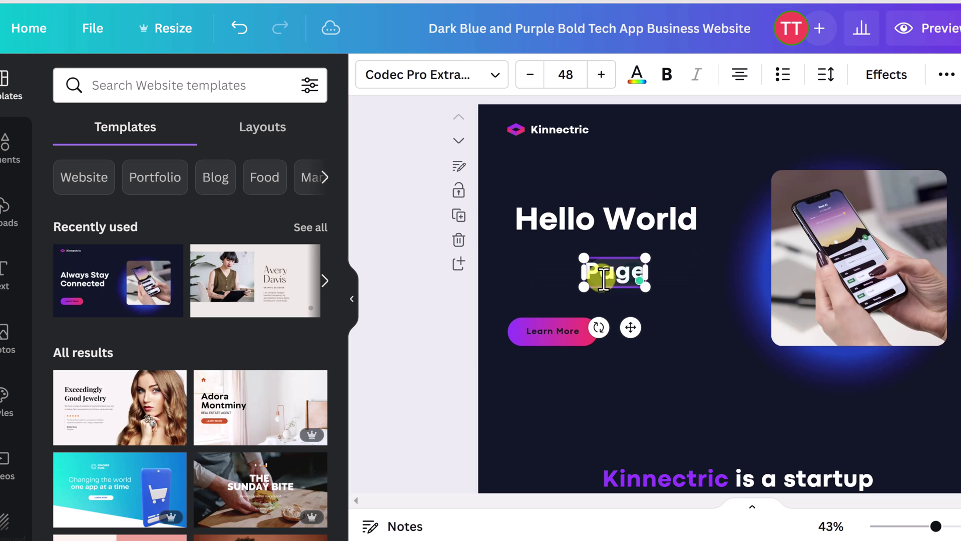
left_click(646, 315)
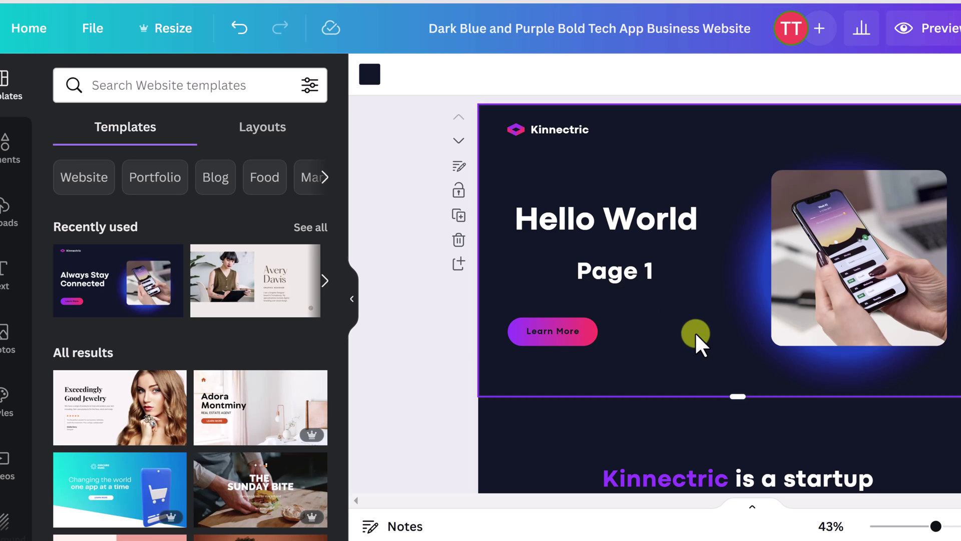
left_click(617, 276)
left_click(586, 215)
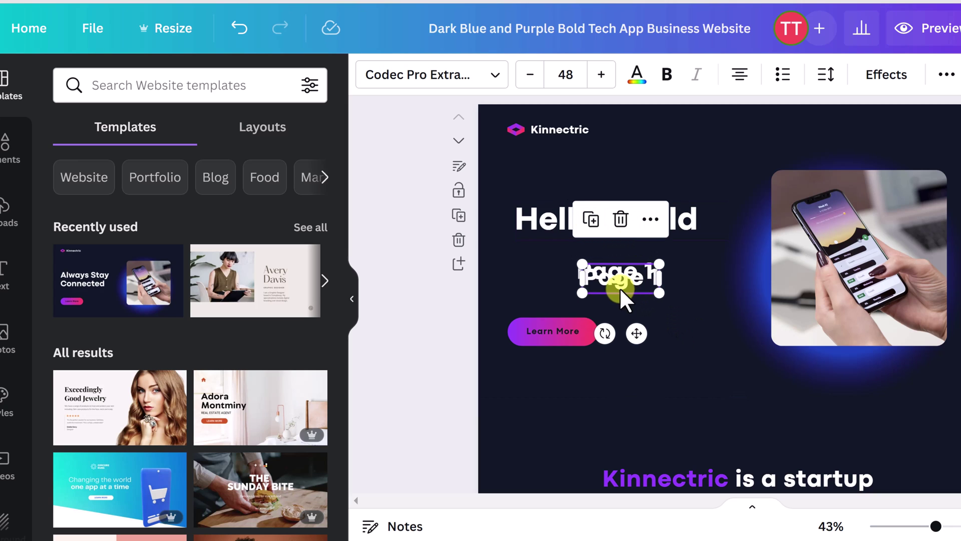
left_click_drag(644, 278, 704, 277)
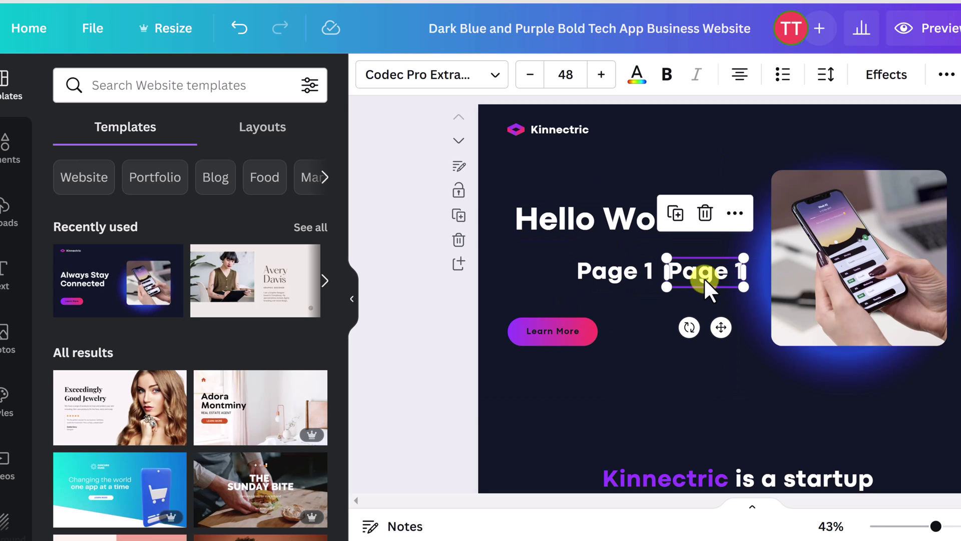
double_click(716, 277)
left_click(740, 274)
key("BackSpace")
key("BackSpace")
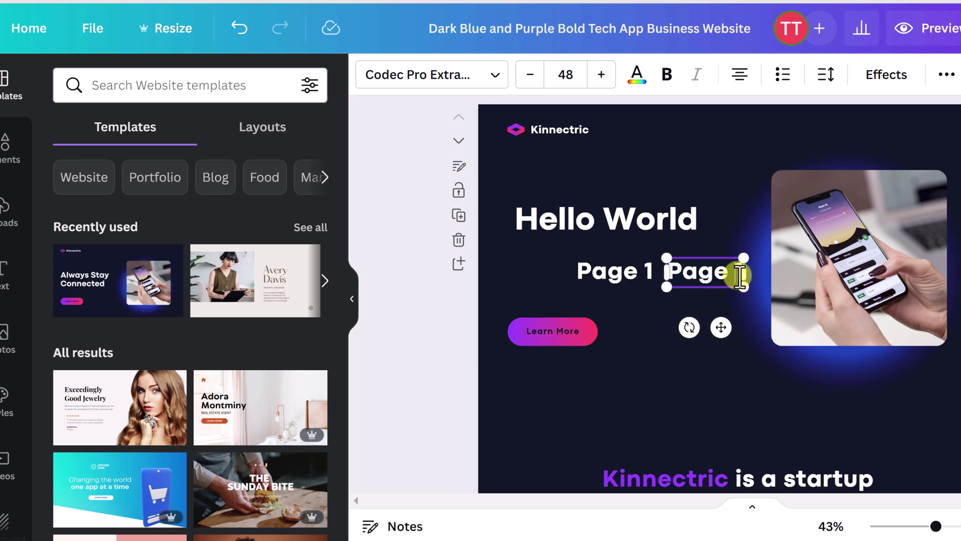
type("2")
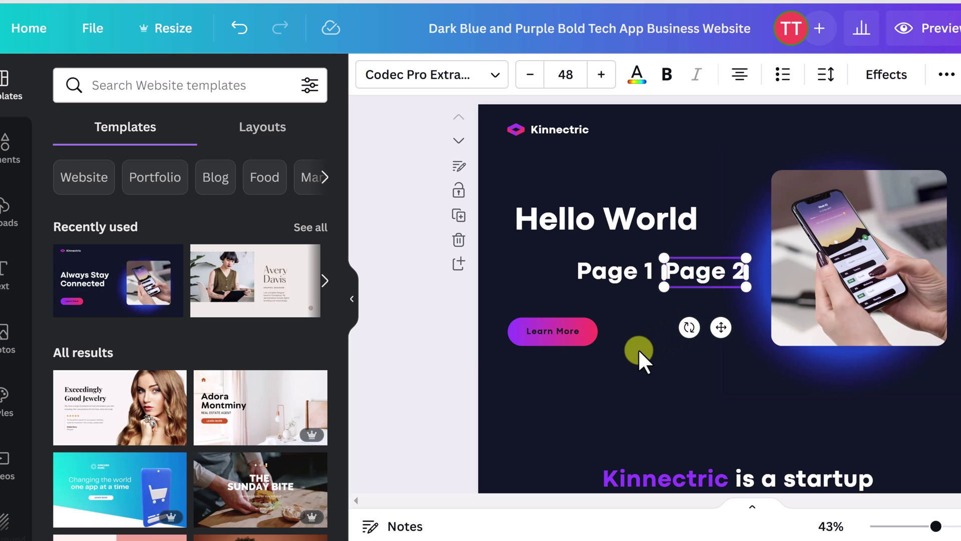
left_click(641, 347)
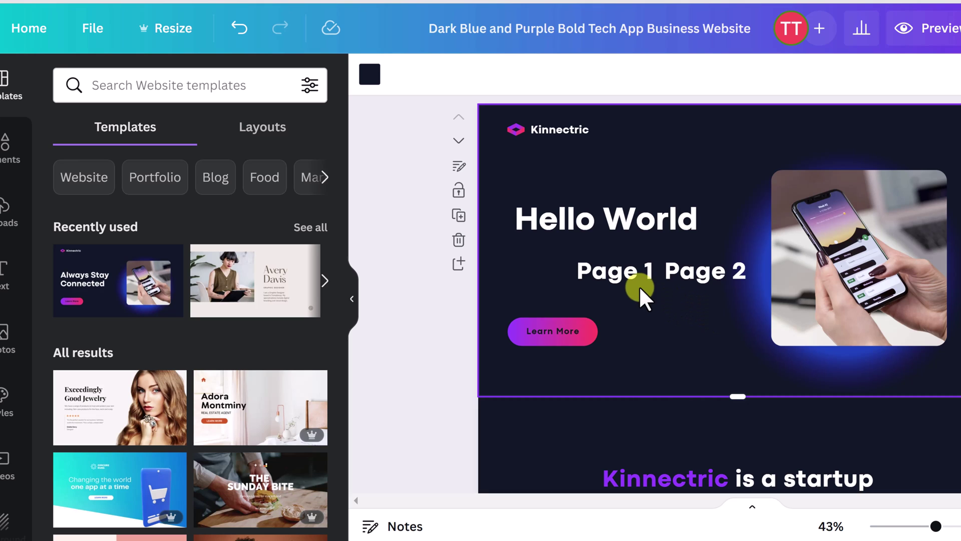
left_click(699, 269)
left_click(706, 216)
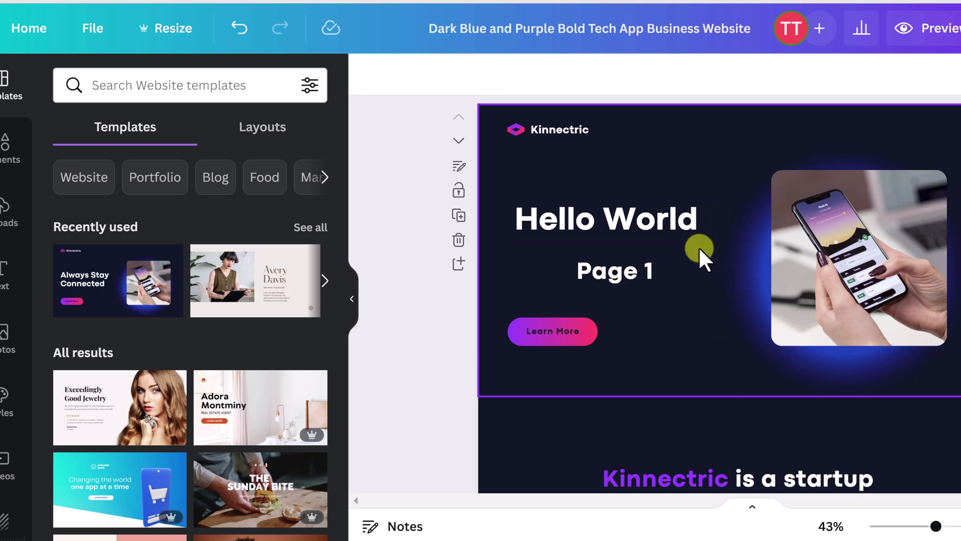
left_click(633, 279)
left_click(616, 215)
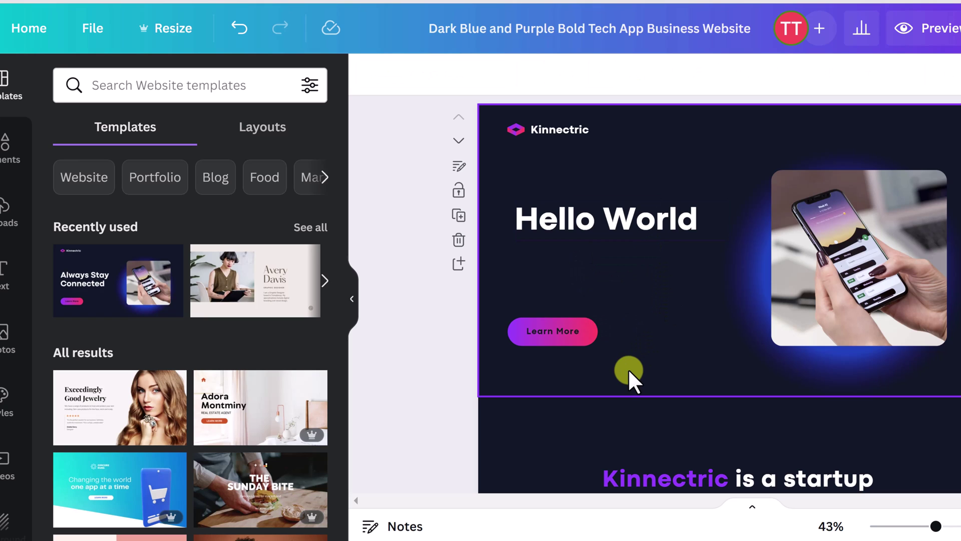
Step: Link the Learn More button to teachers.tech, then preview the website full-screen
left_click(565, 332)
left_click(567, 332)
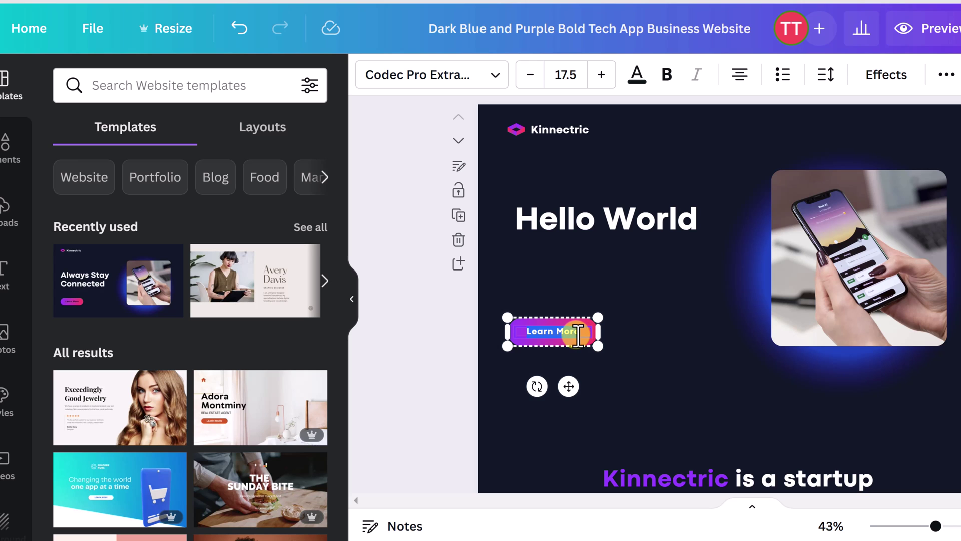
right_click(570, 331)
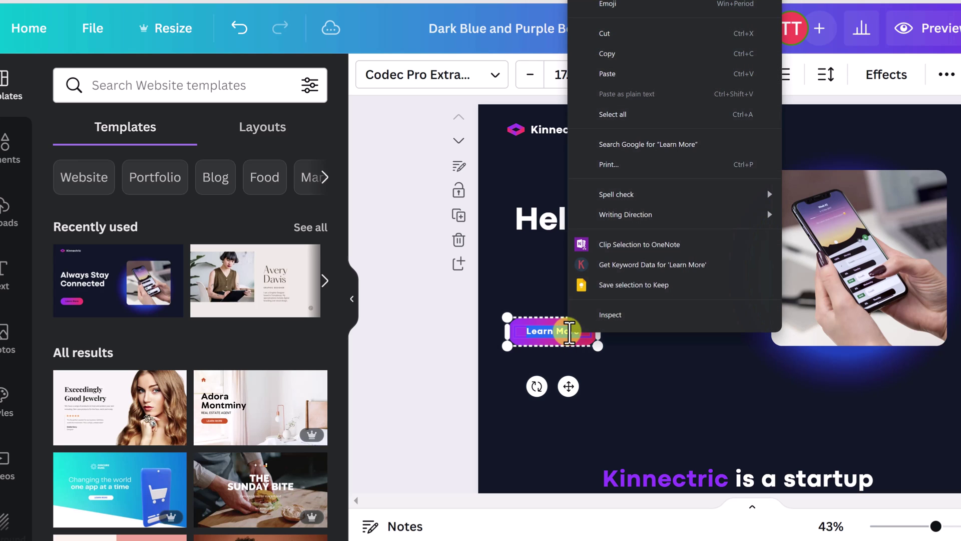
left_click(536, 332)
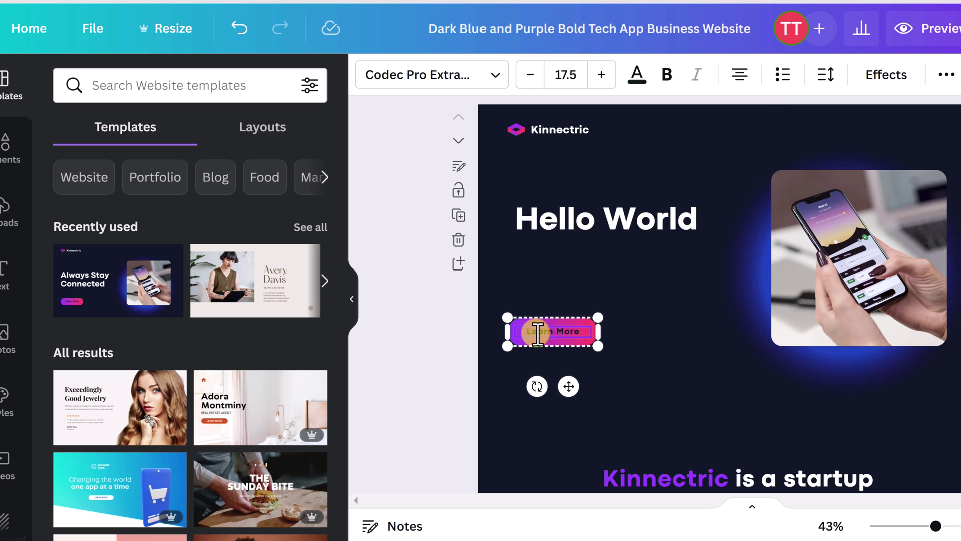
left_click_drag(542, 333, 600, 331)
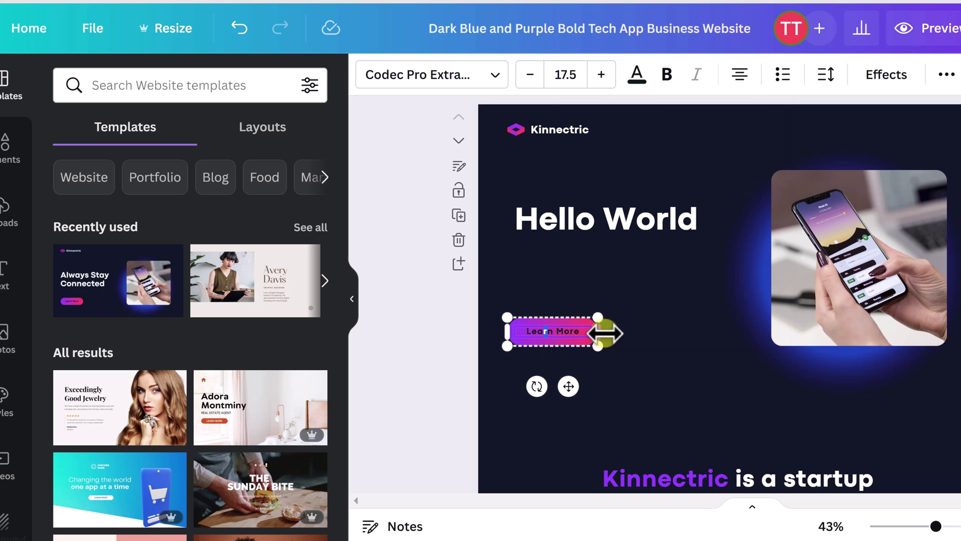
left_click(559, 331)
right_click(559, 331)
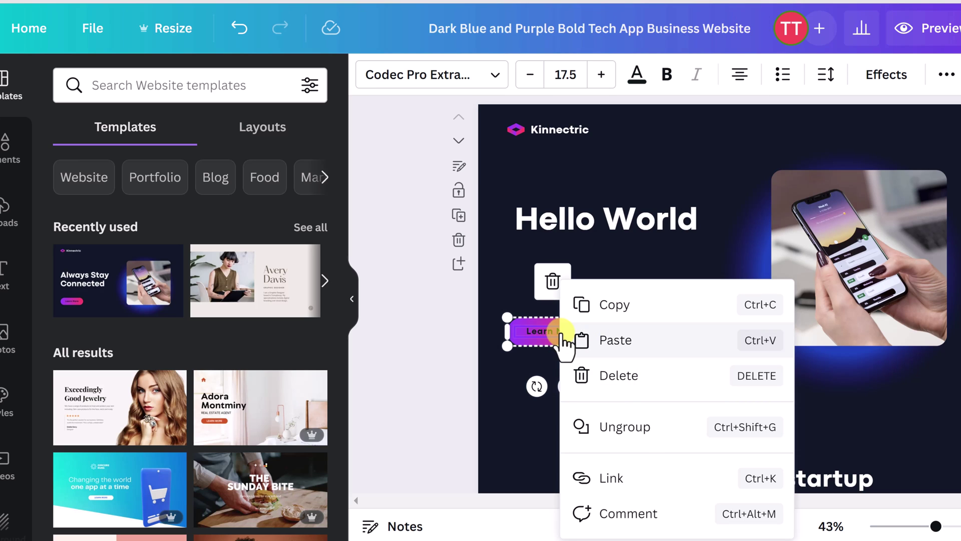
left_click(627, 489)
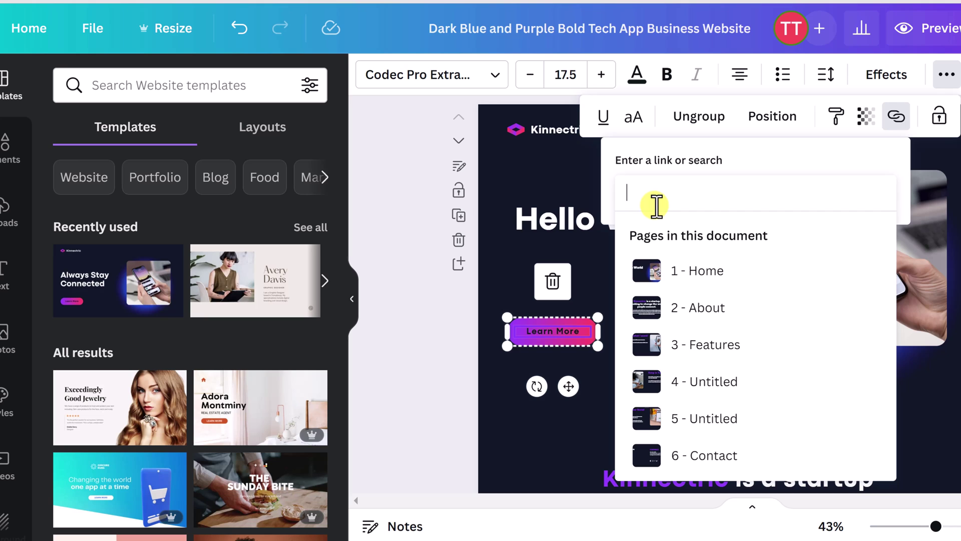
type("teachers.tech")
key("Return")
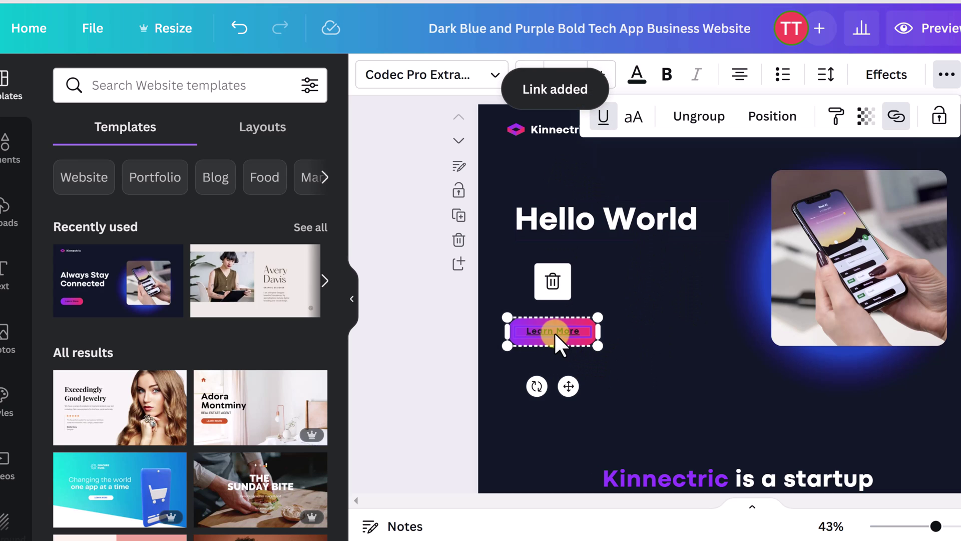
left_click(654, 287)
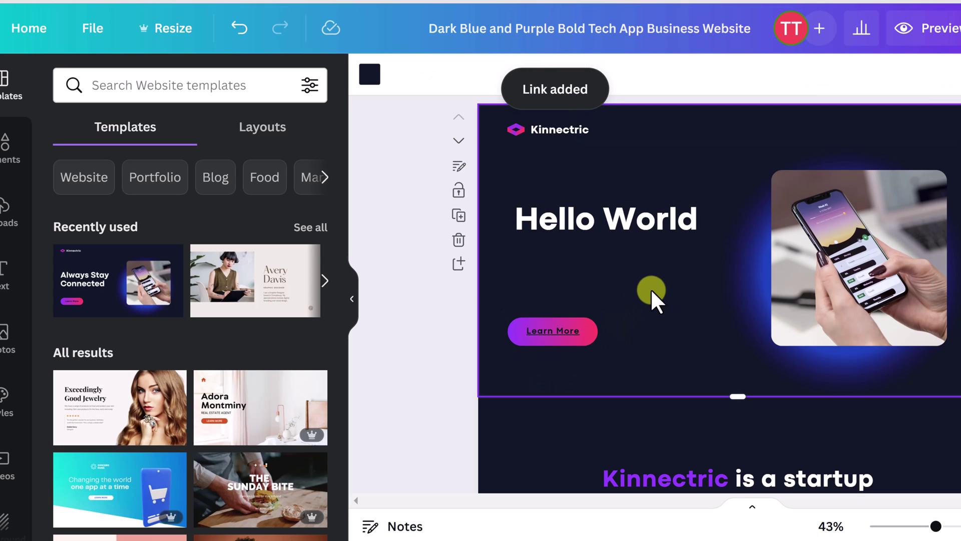
left_click(930, 31)
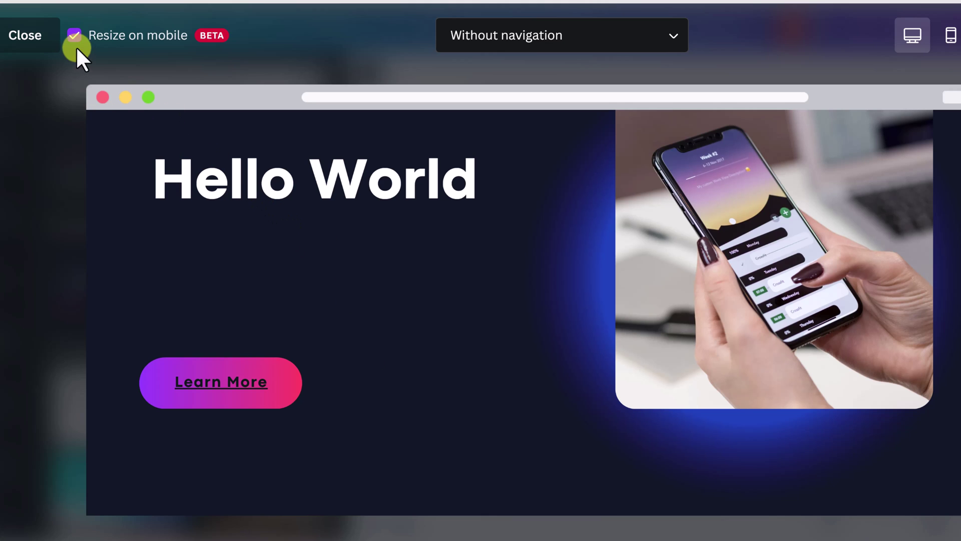
Step: Exit the full-screen website preview to return to the editor
left_click(28, 40)
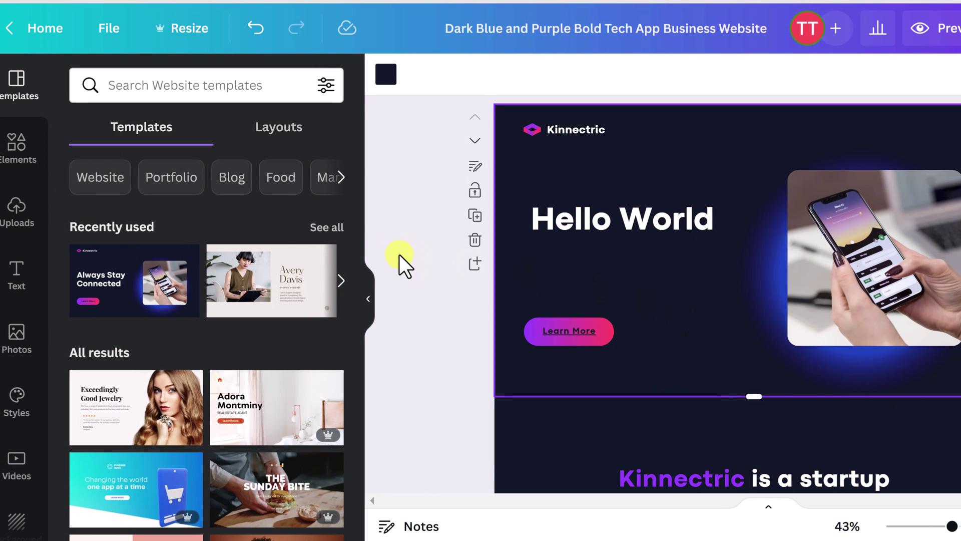
Step: Add a new heading under Hello World reading 'Change'
left_click(17, 274)
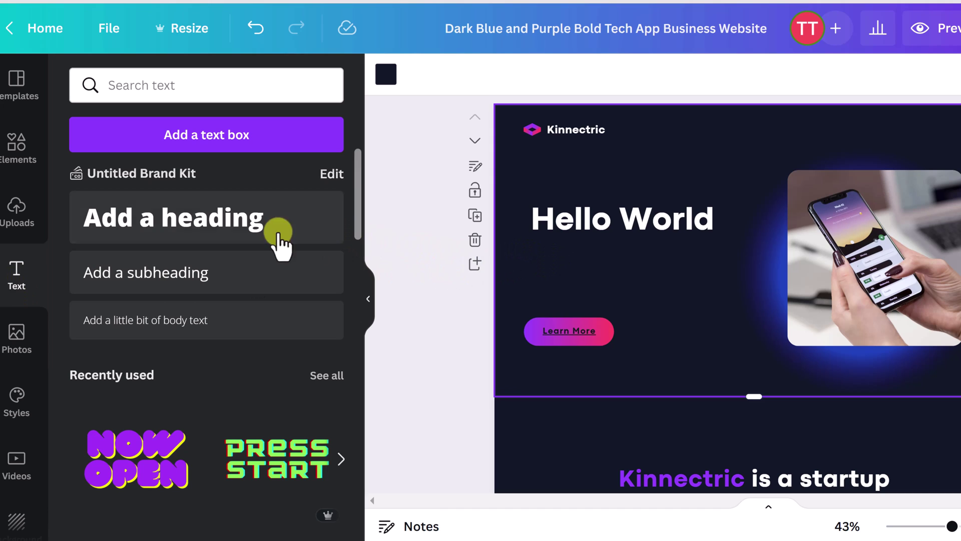
left_click(185, 230)
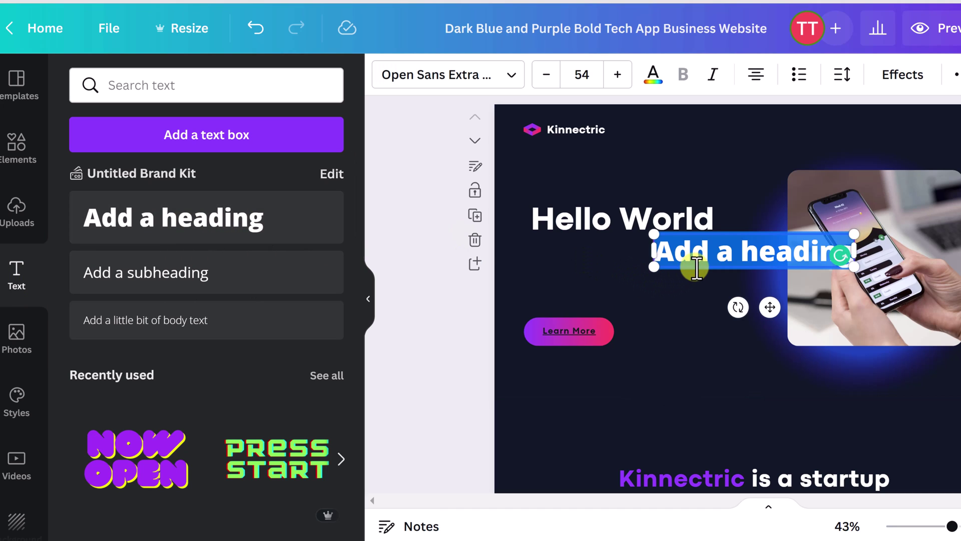
left_click_drag(640, 275, 582, 274)
left_click(583, 275)
double_click(584, 274)
type("Chan")
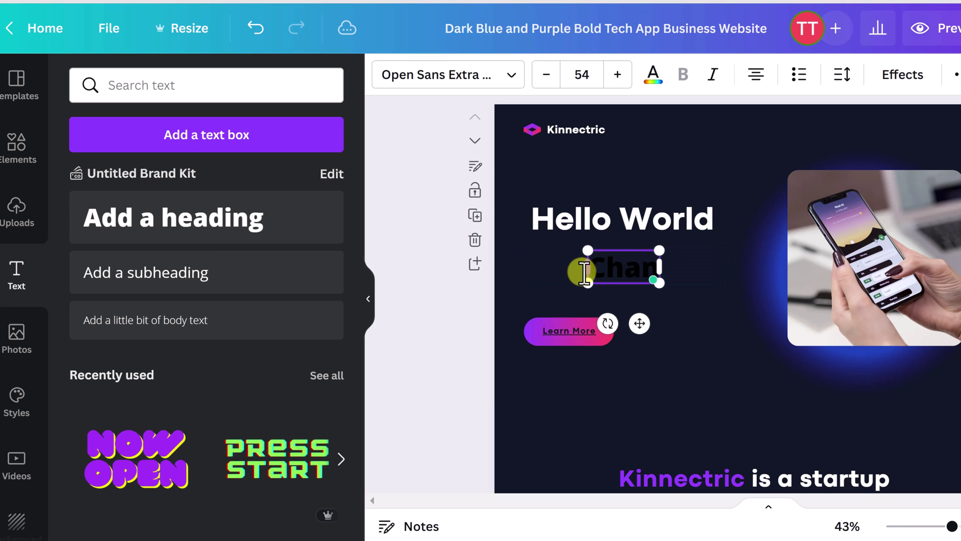
type("ge")
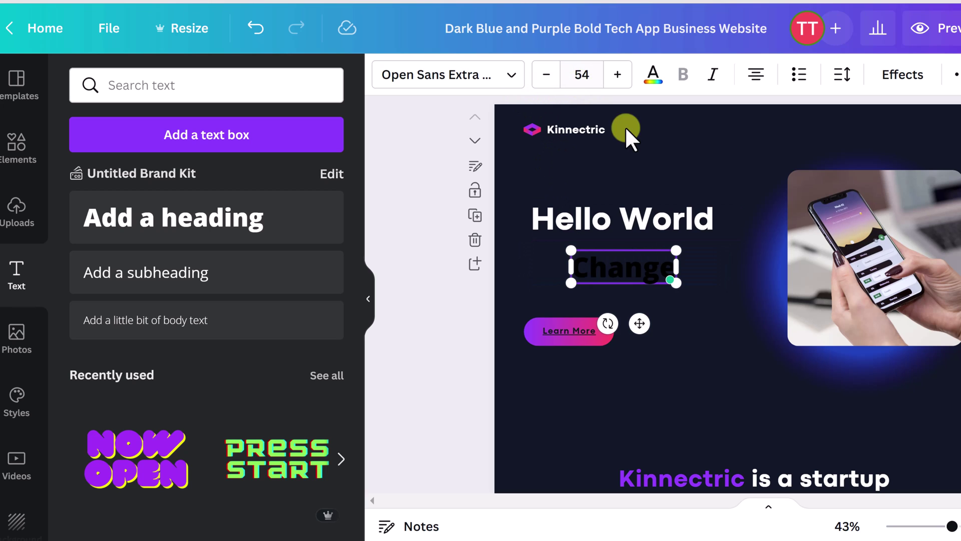
Step: Colour the Change heading with the light cyan swatch
left_click(687, 326)
left_click(614, 263)
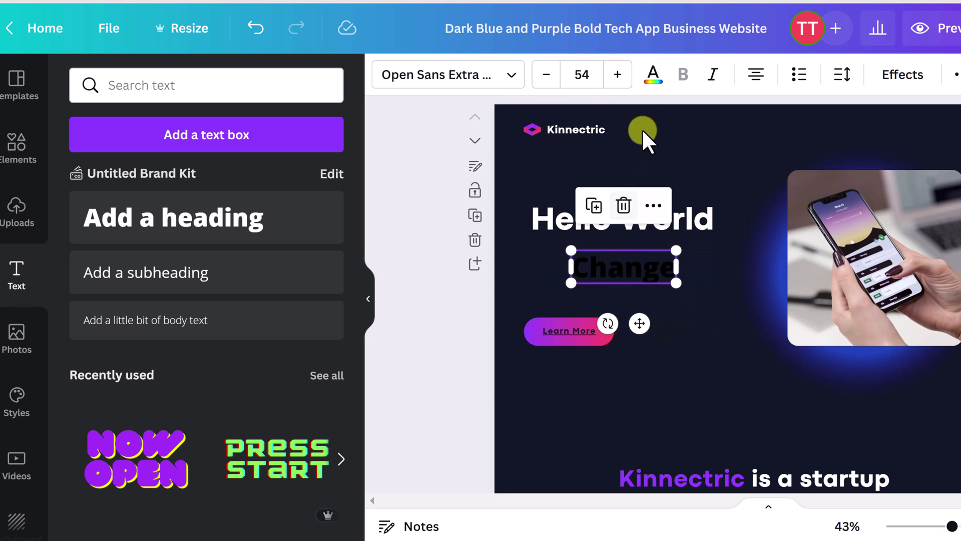
left_click(652, 74)
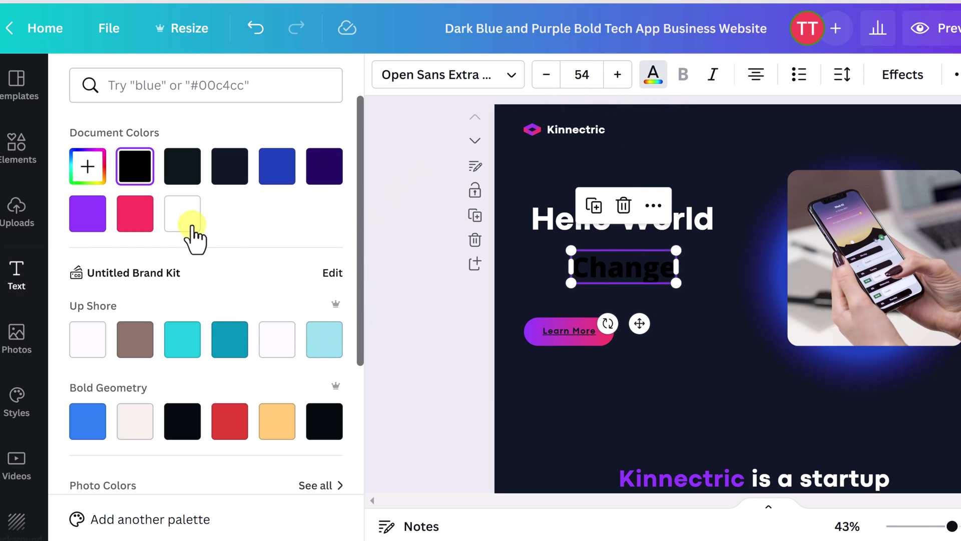
left_click(325, 341)
left_click(528, 271)
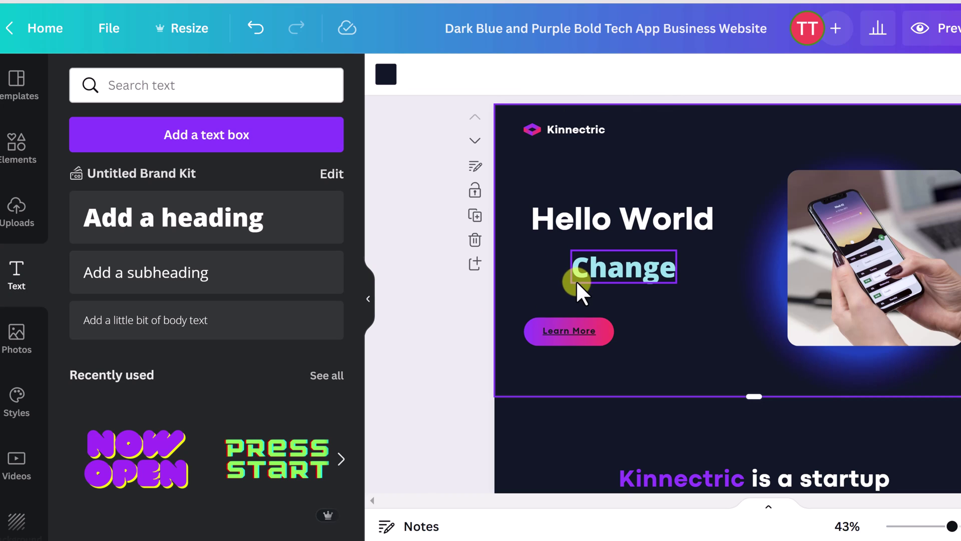
left_click(605, 289)
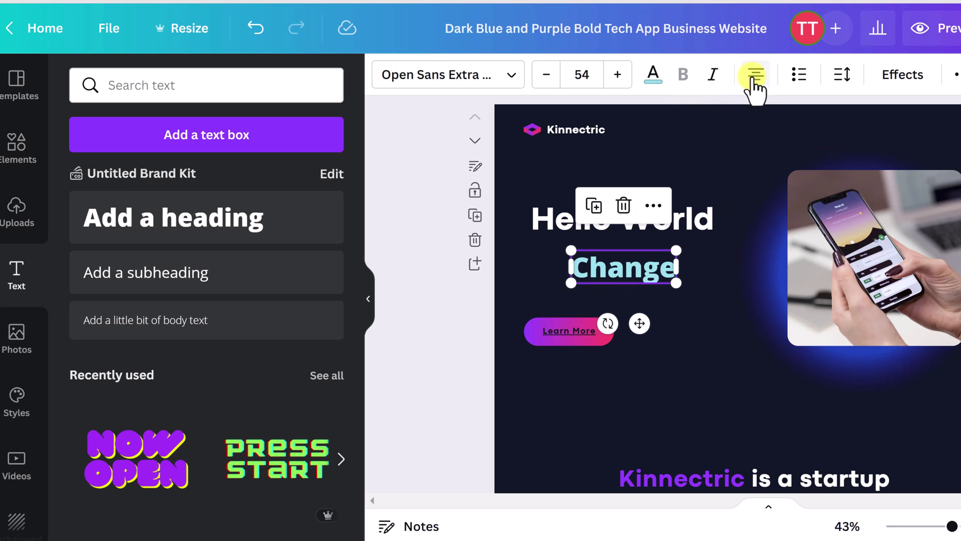
left_click(956, 75)
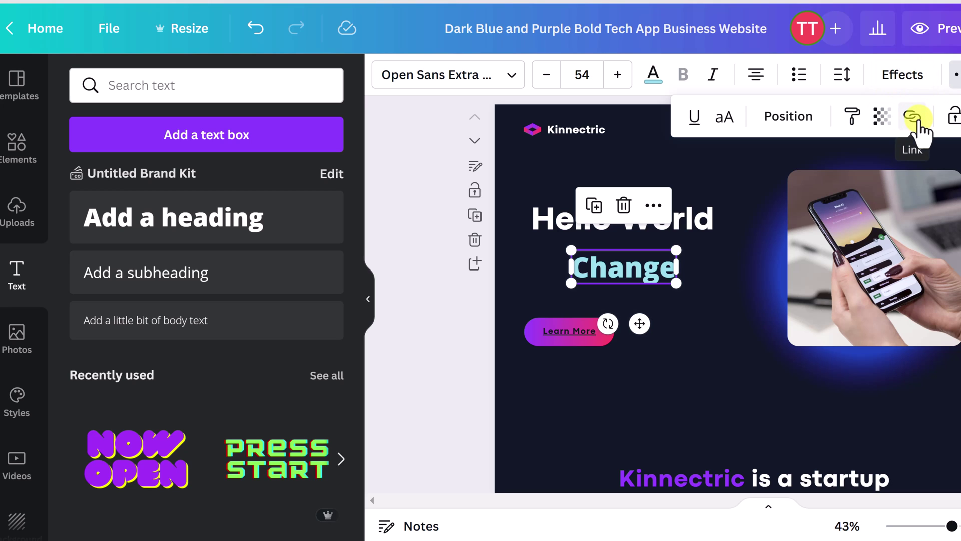
Step: Enlarge the Change heading to size 107 and nudge it slightly up and right
left_click(901, 76)
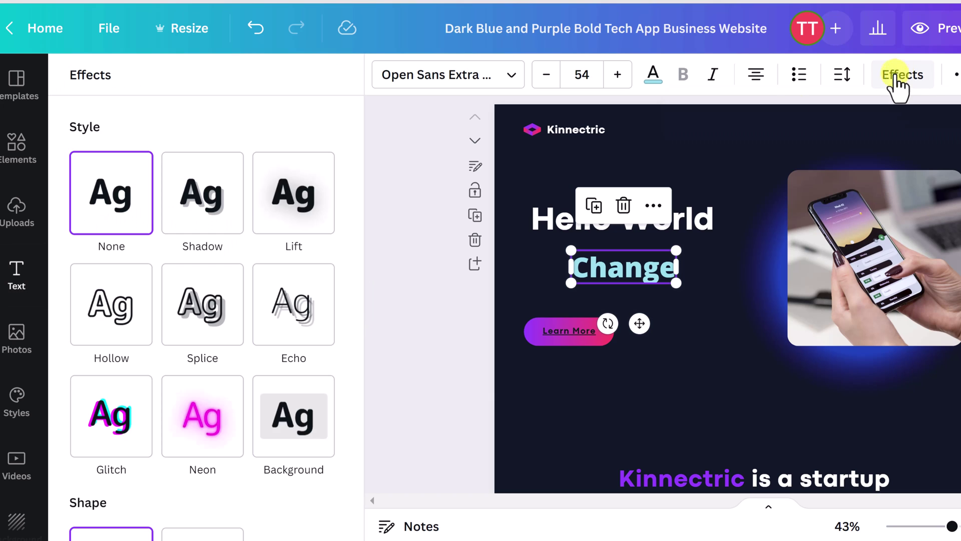
left_click_drag(576, 288, 514, 301)
left_click_drag(683, 304, 721, 314)
left_click_drag(639, 290, 650, 283)
Step: Try a Shadow effect with white, then pink shadow colour, then switch to Lift
left_click(201, 203)
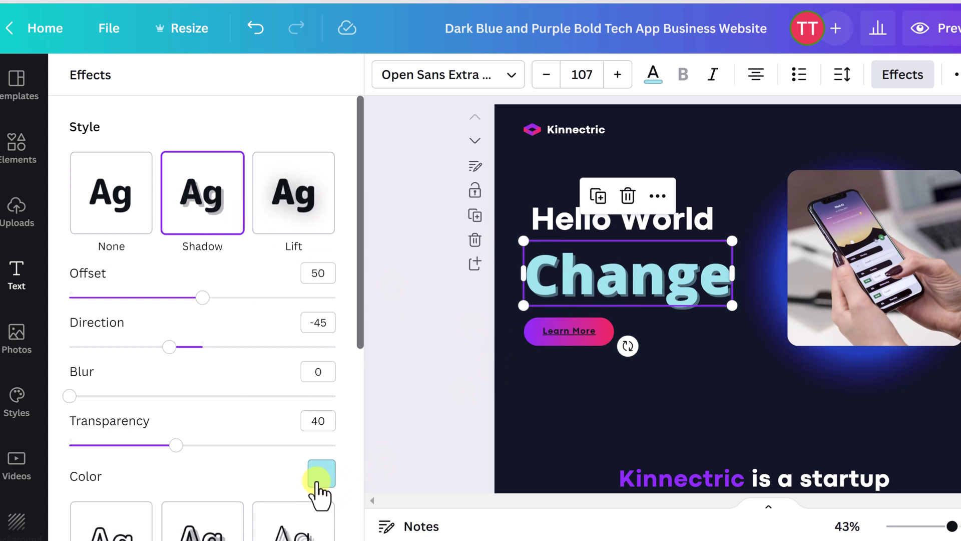
left_click(320, 475)
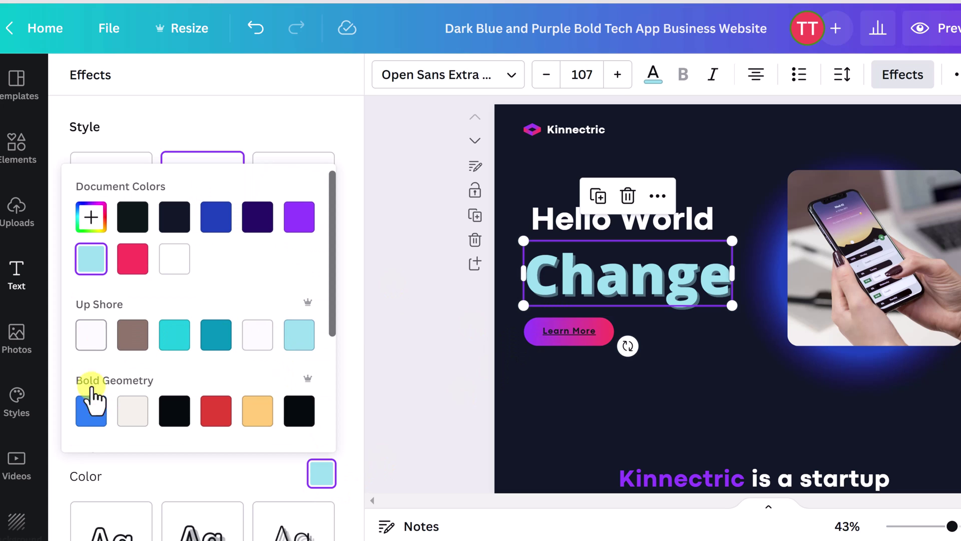
left_click(104, 335)
left_click(133, 266)
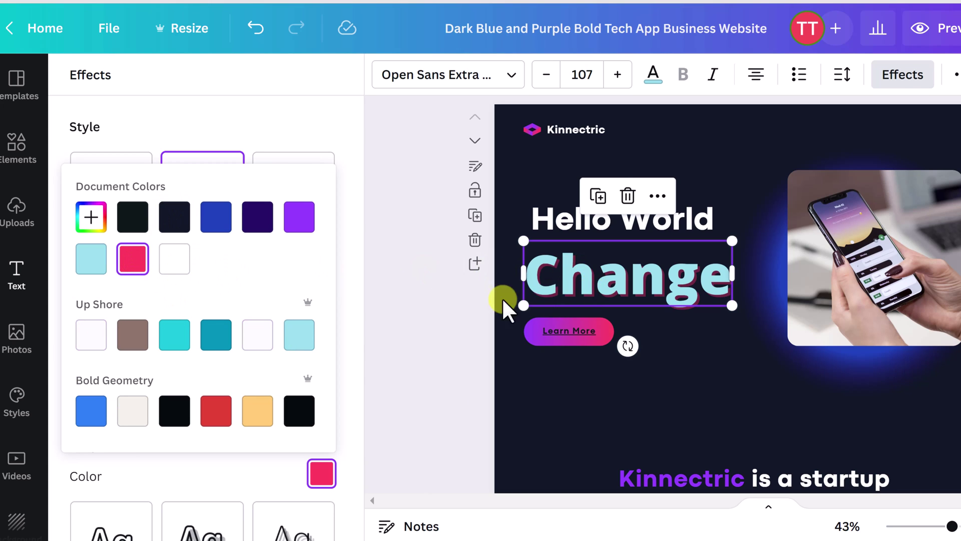
left_click(289, 137)
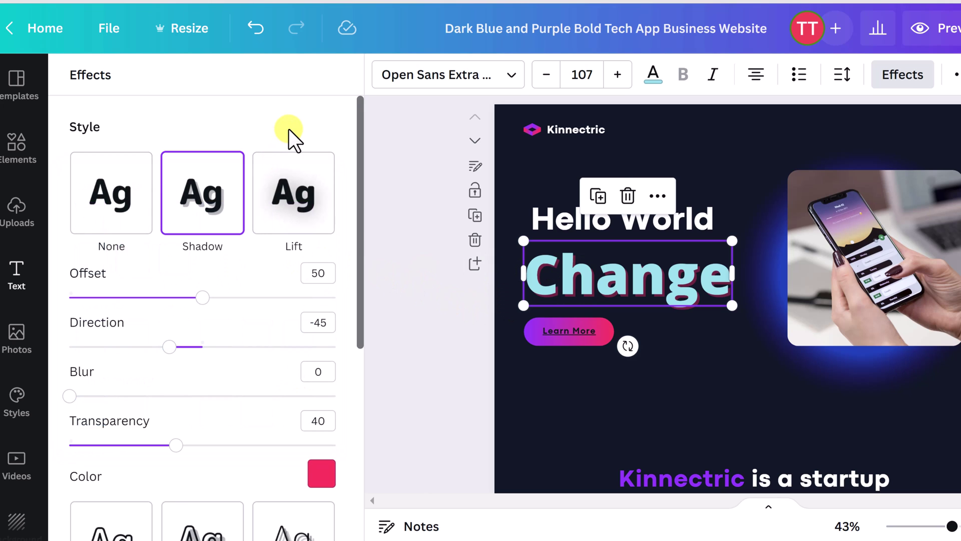
left_click(282, 205)
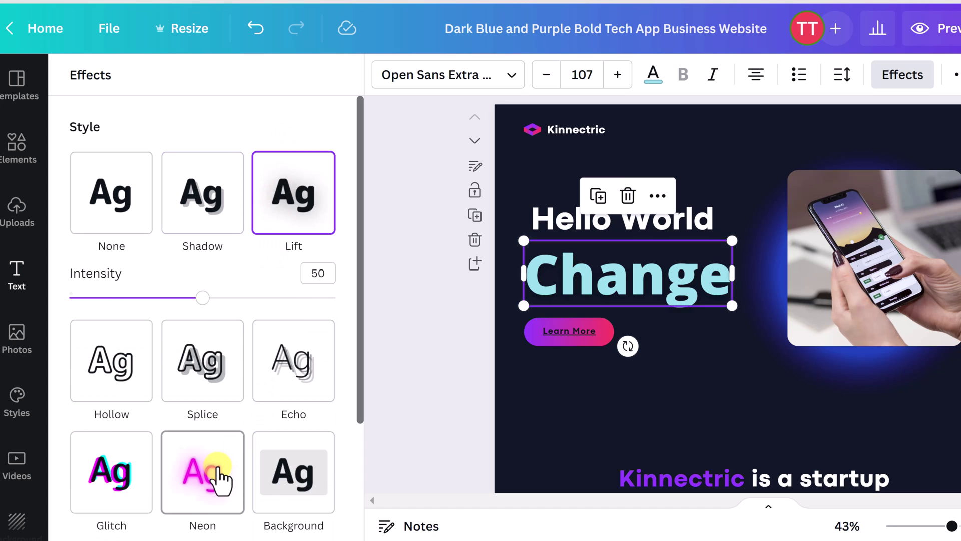
Step: Apply the Neon effect and a Curve shape with curve set to 64
left_click(219, 478)
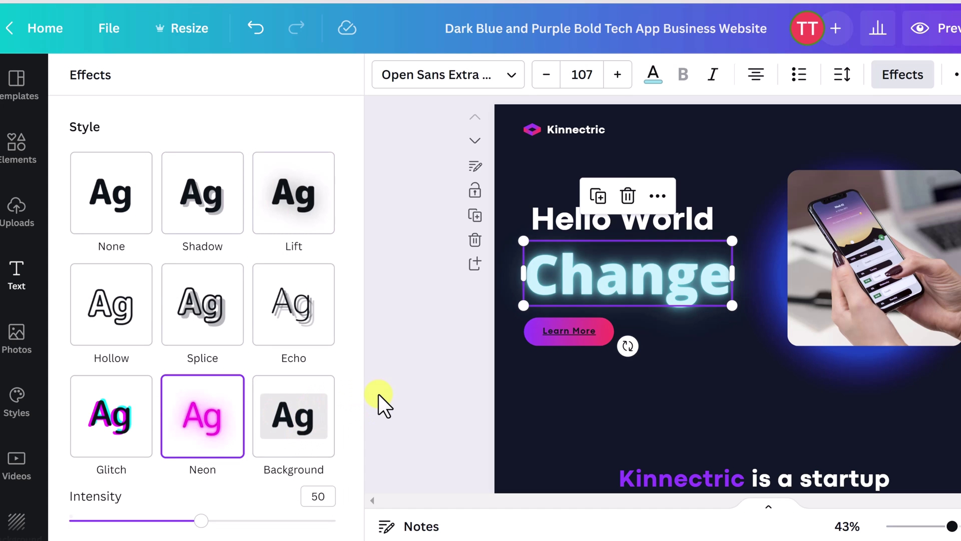
scroll(236, 397, "down", 2)
scroll(235, 396, "down", 2)
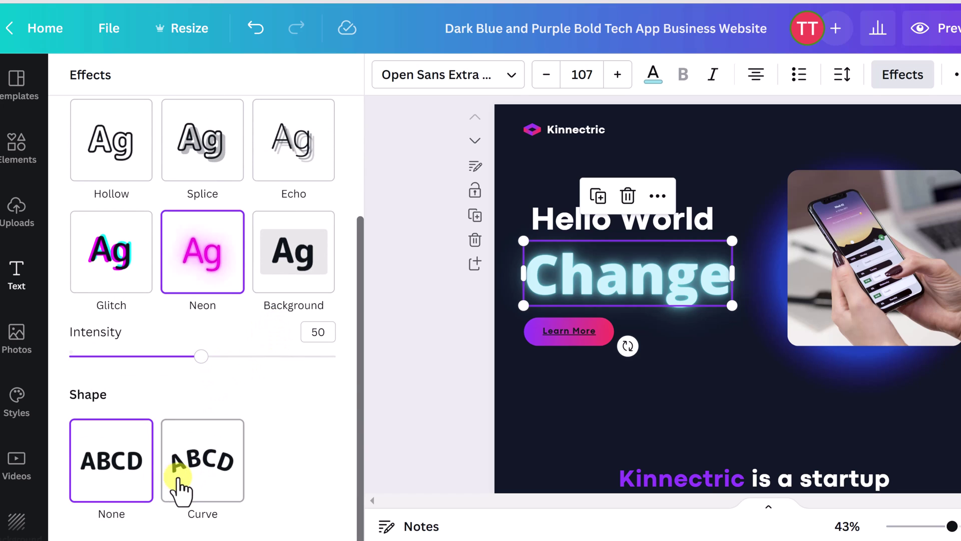
left_click(197, 487)
scroll(164, 476, "down", 1)
mouse_move(271, 518)
left_mouse_down()
mouse_move(247, 517)
mouse_move(285, 518)
left_mouse_up()
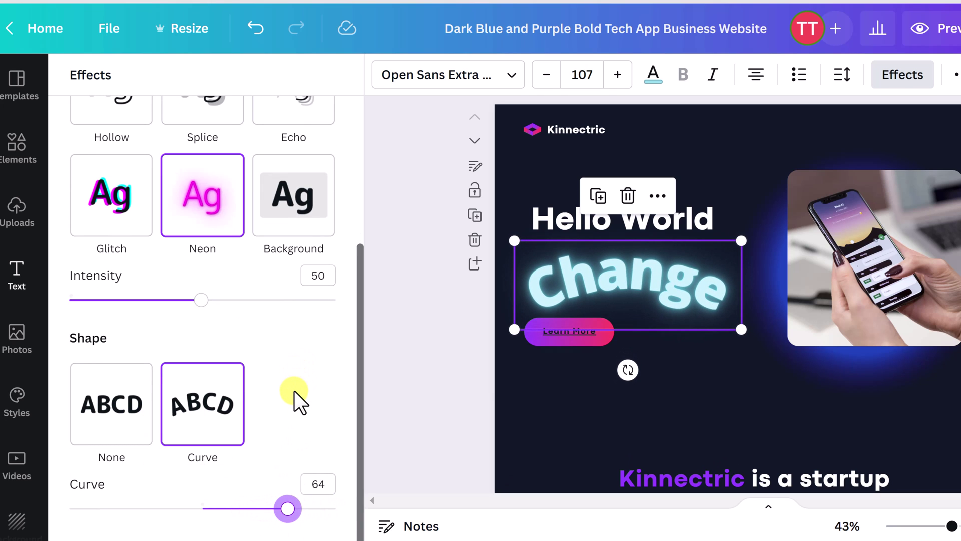
scroll(295, 401, "up", 5)
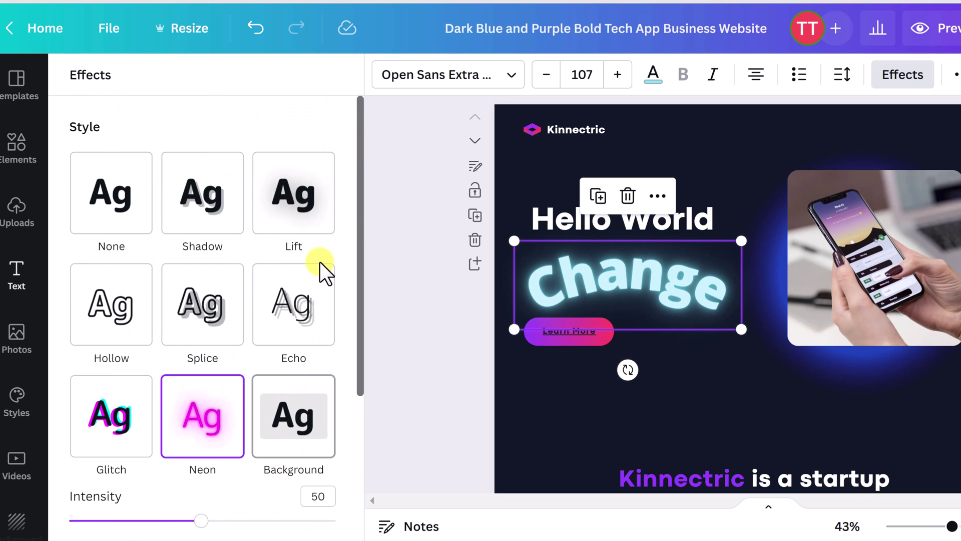
left_click(452, 336)
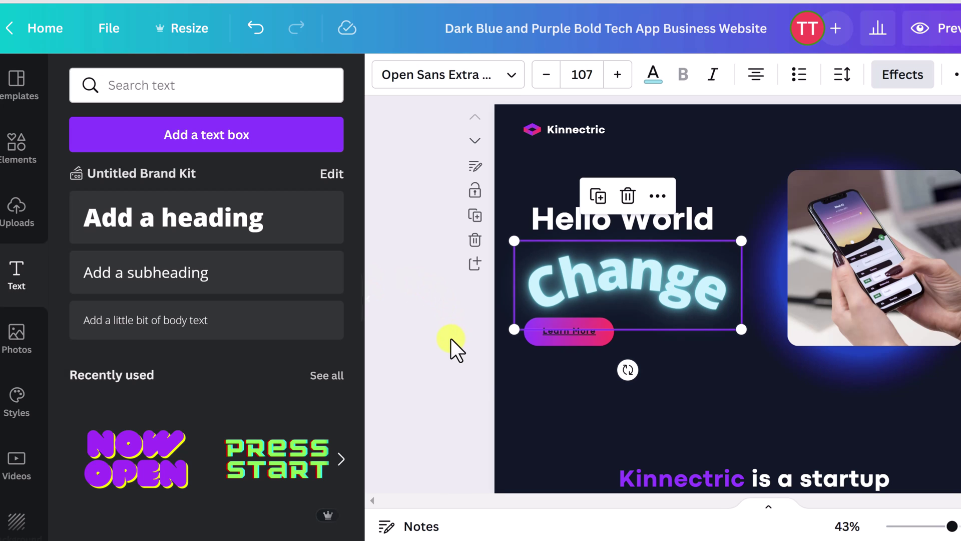
Step: Add the Now Open text style to the page
left_click(537, 420)
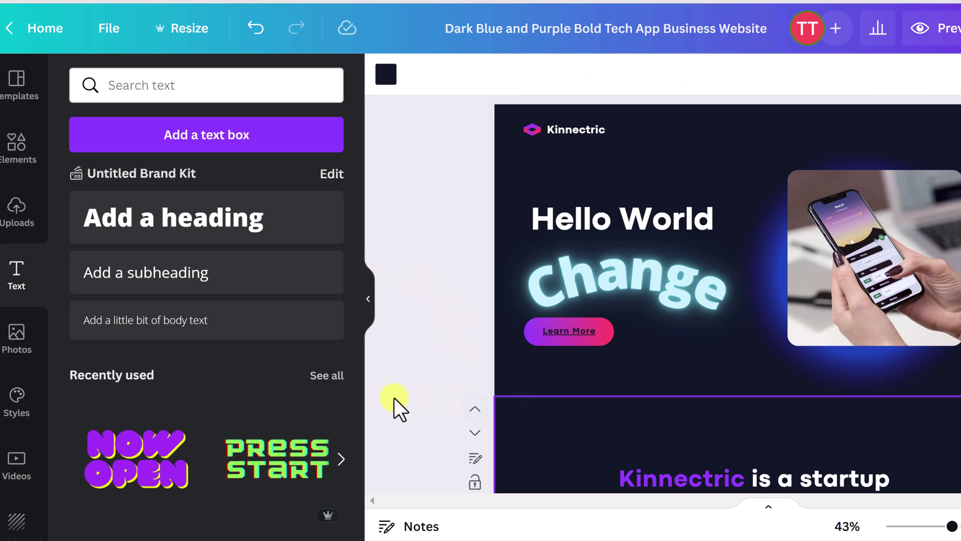
scroll(150, 397, "down", 2)
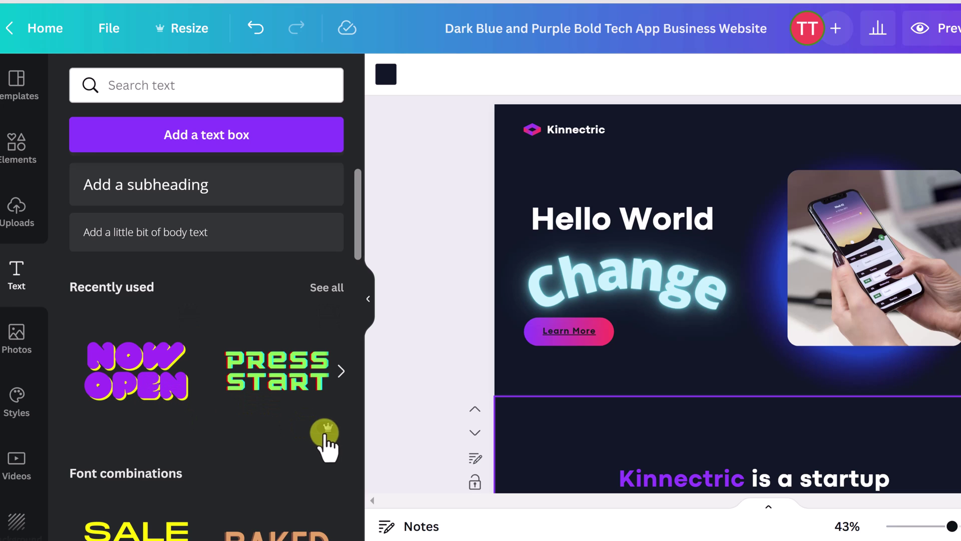
left_click(150, 398)
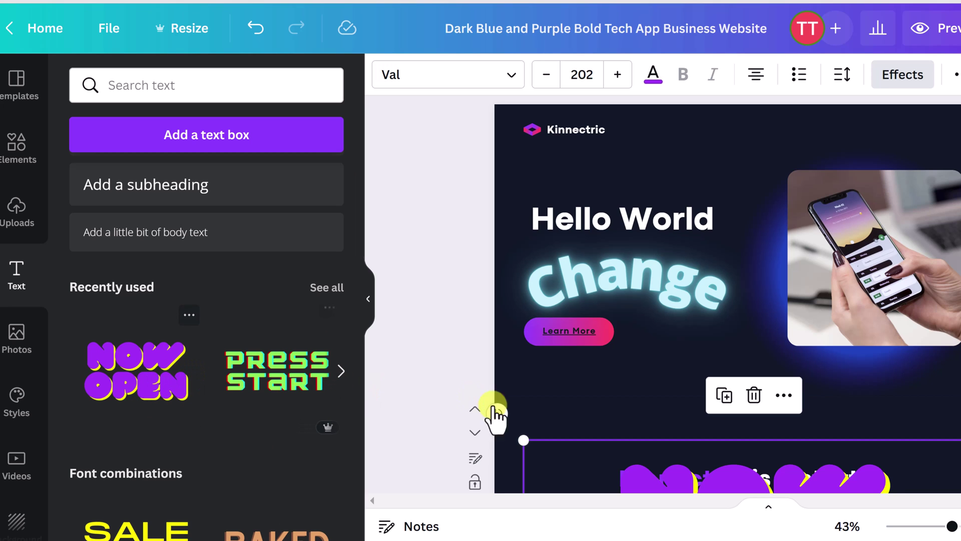
scroll(526, 380, "down", 5)
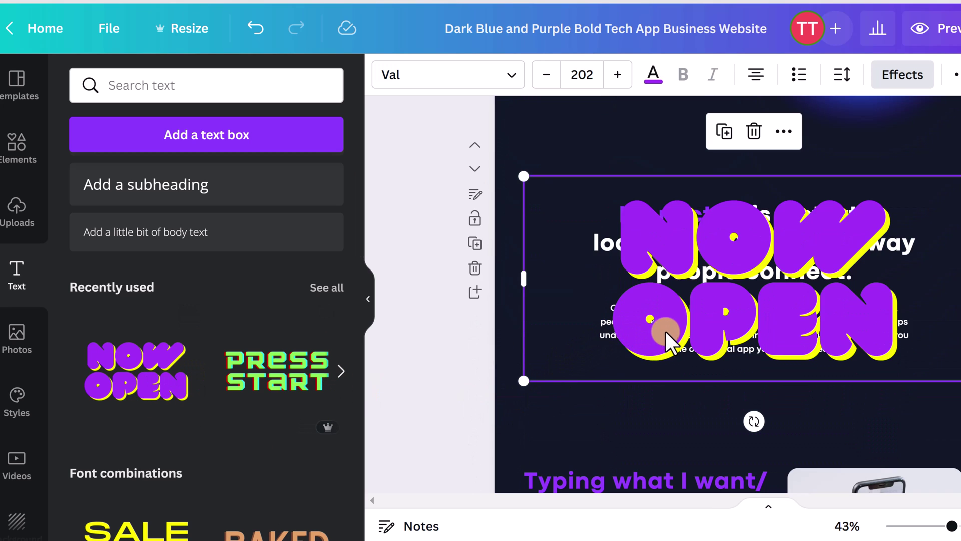
left_click(669, 332)
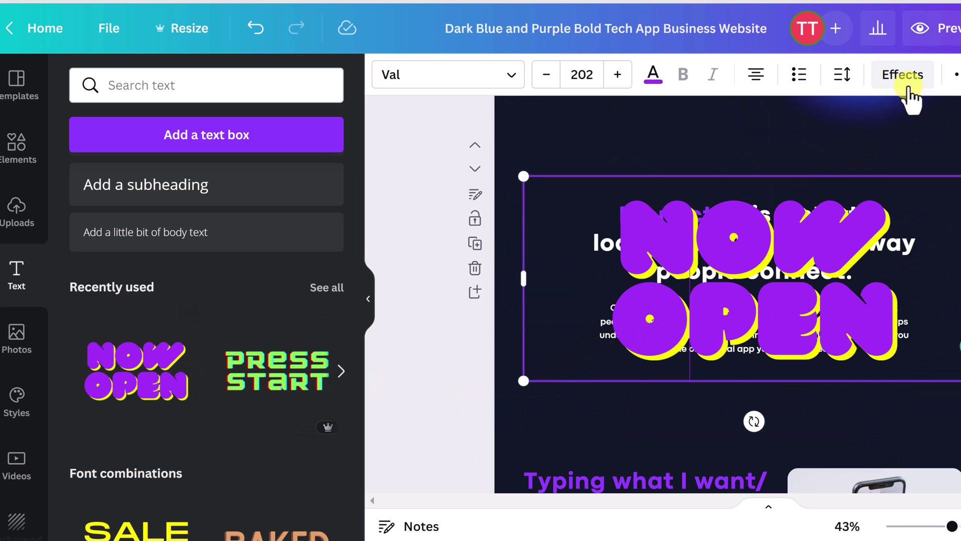
Step: Give NOW OPEN a red shadow and orange letters, and shrink its text box
left_click(908, 88)
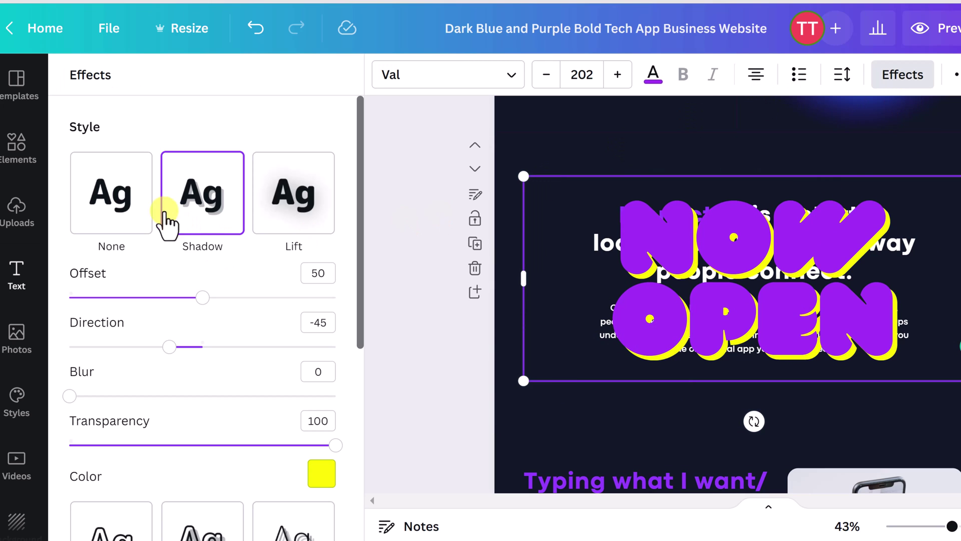
scroll(300, 376, "down", 1)
scroll(301, 375, "down", 3)
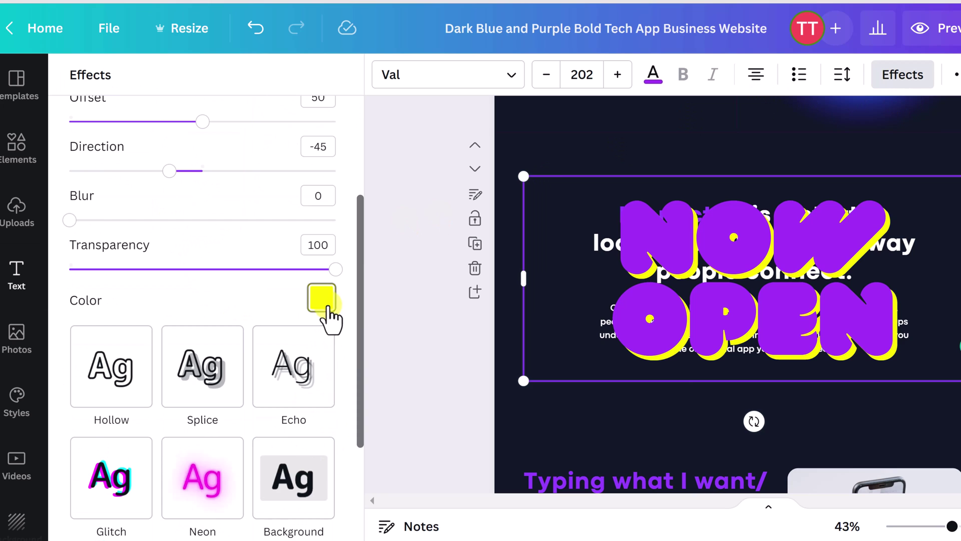
left_click(326, 307)
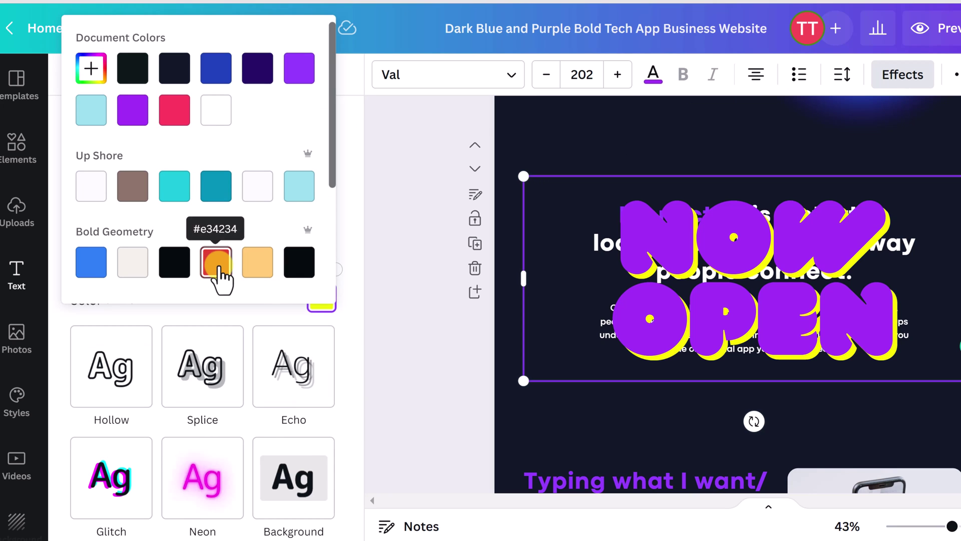
left_click(220, 266)
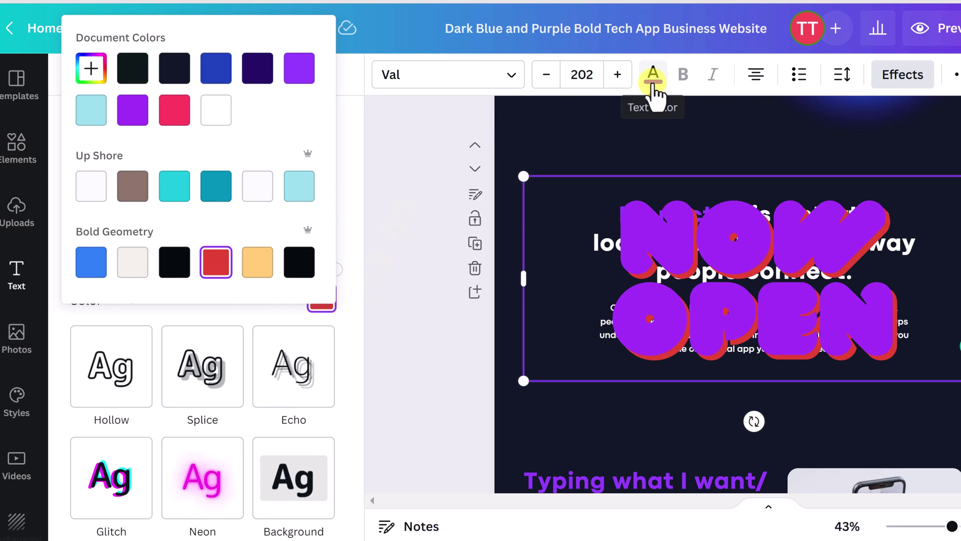
left_click(653, 77)
left_click(182, 211)
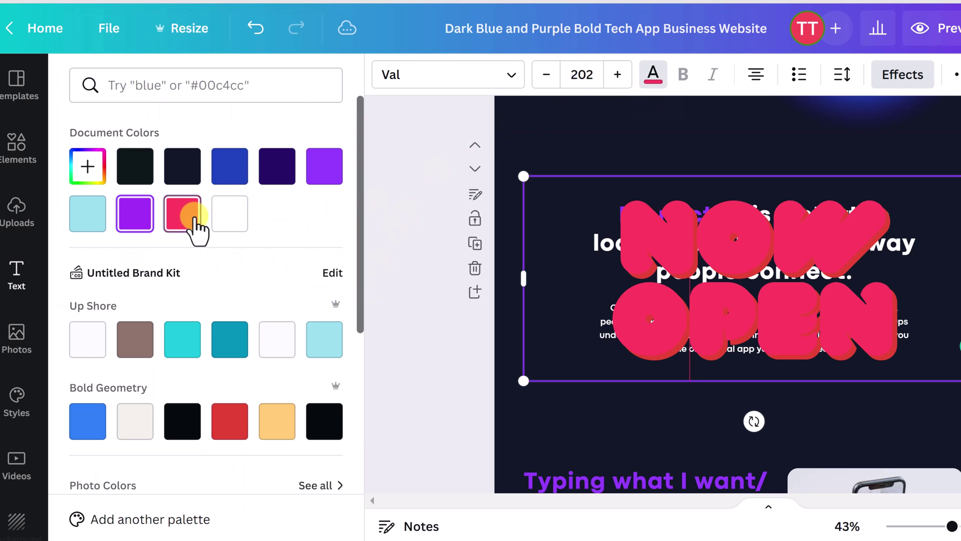
left_click(190, 168)
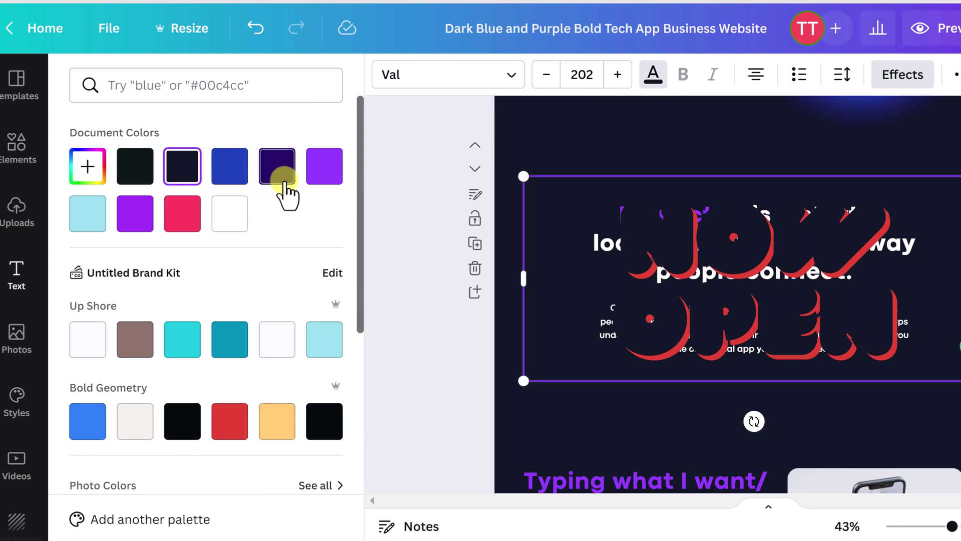
left_click(275, 422)
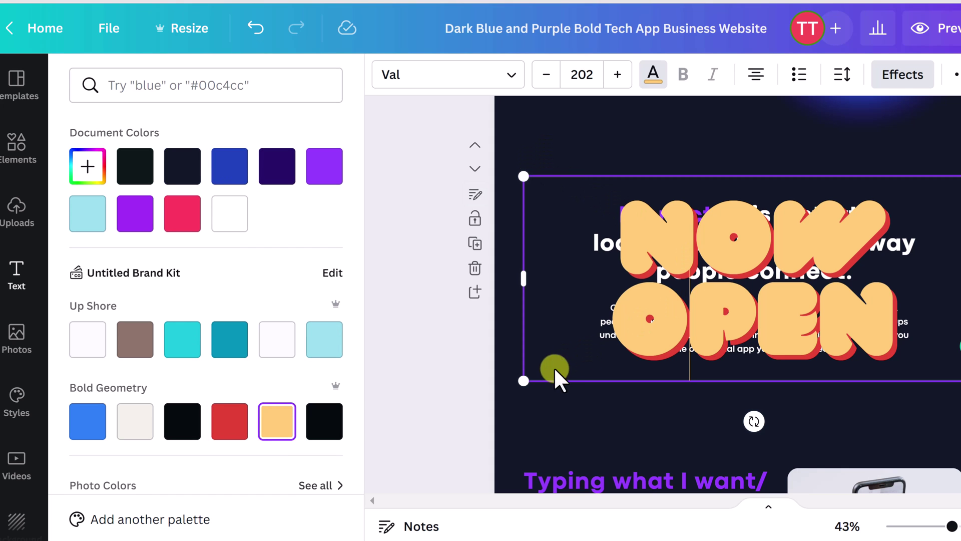
left_click_drag(524, 382, 675, 314)
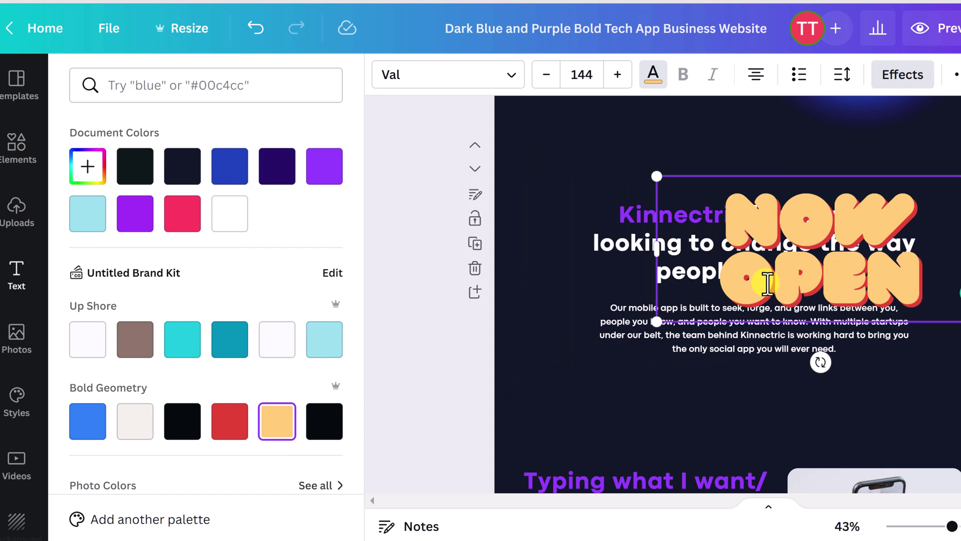
left_click(654, 415)
Step: Delete the NOW OPEN text and check the startup text groups beneath
left_click(547, 257)
left_click(732, 225)
left_click(820, 132)
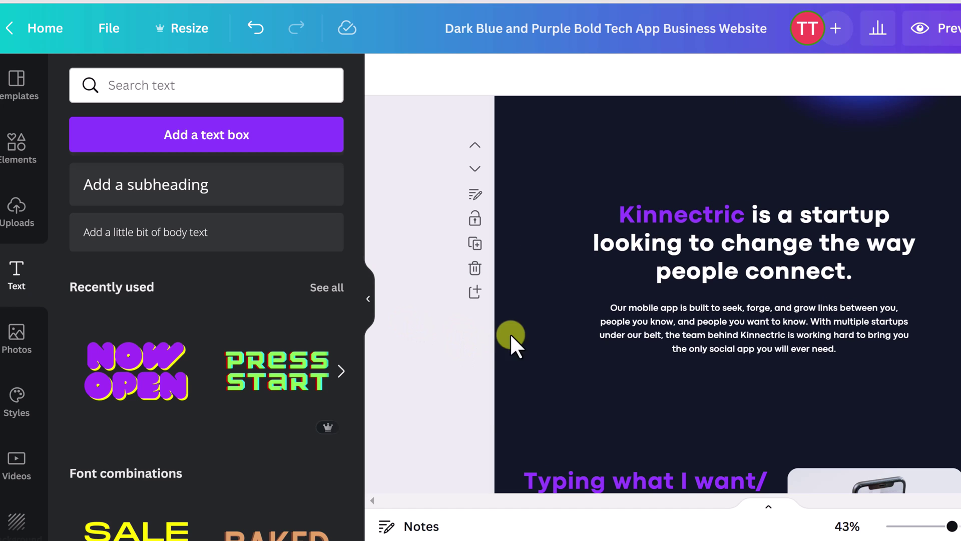
scroll(628, 326, "down", 5)
left_click(623, 284)
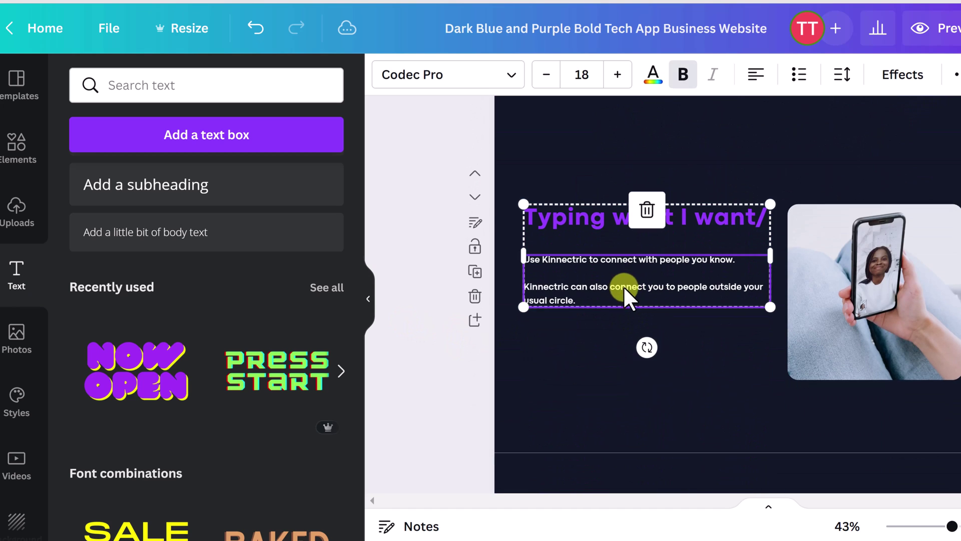
scroll(583, 318, "up", 10)
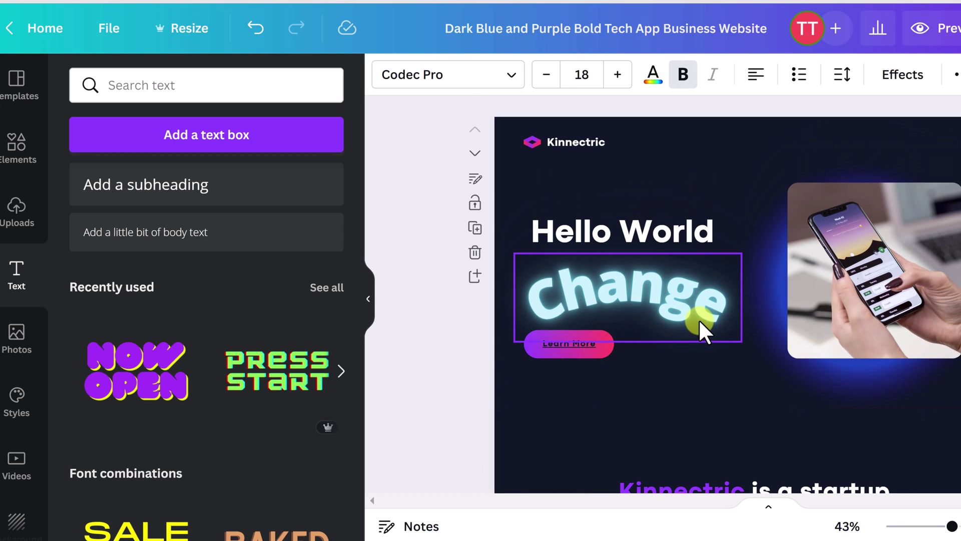
scroll(698, 314, "down", 5)
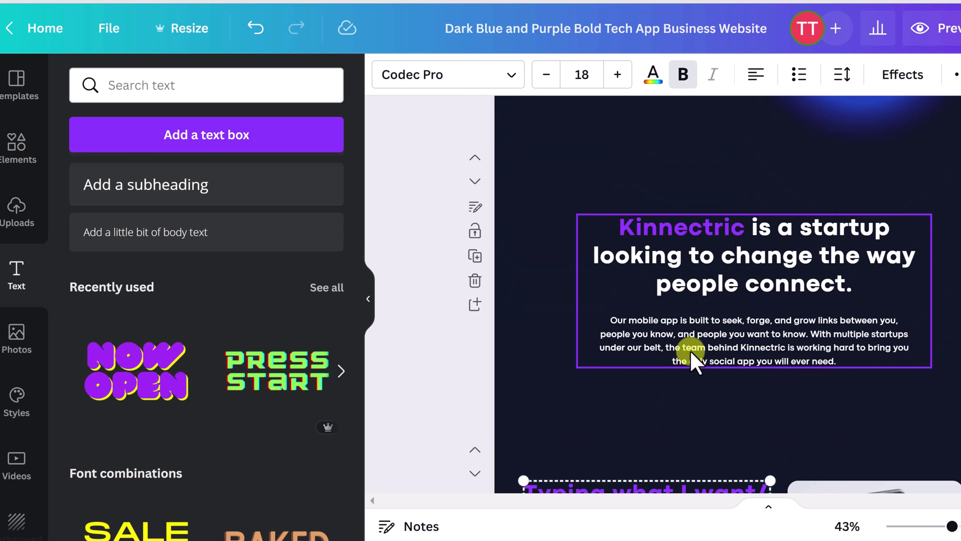
left_click(690, 350)
scroll(689, 350, "up", 5)
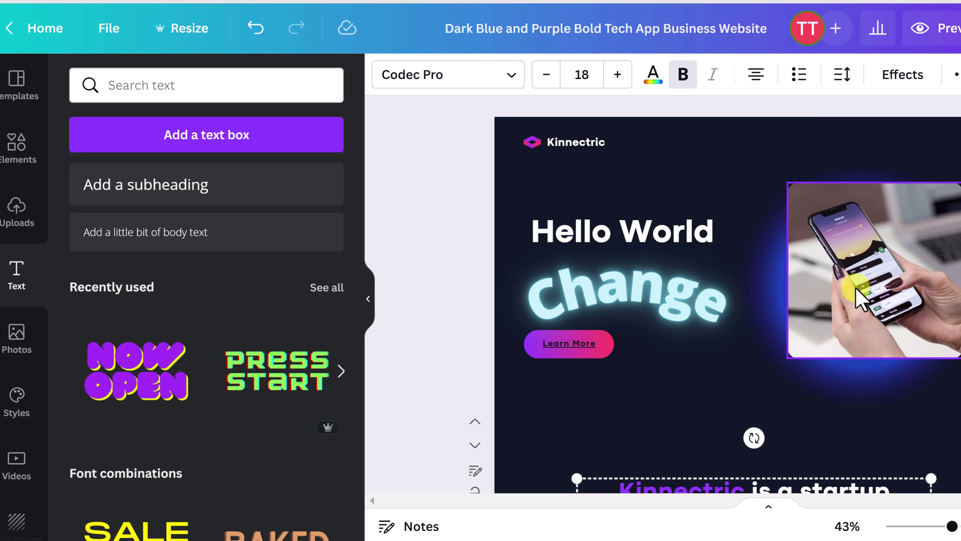
mouse_move(869, 296)
left_mouse_down()
mouse_move(816, 258)
mouse_move(862, 321)
mouse_move(876, 306)
mouse_move(868, 313)
left_mouse_up()
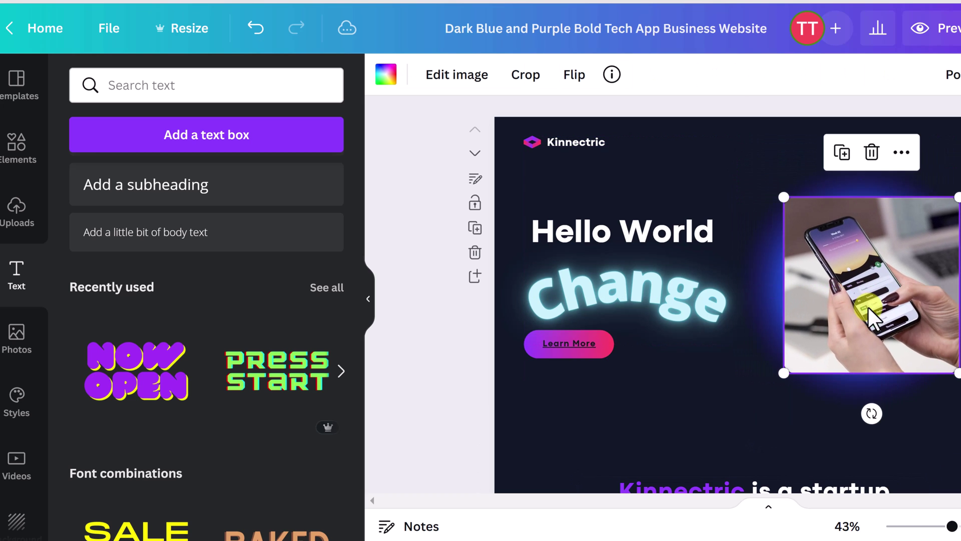
mouse_move(781, 193)
left_mouse_down()
mouse_move(756, 167)
mouse_move(779, 193)
left_mouse_up()
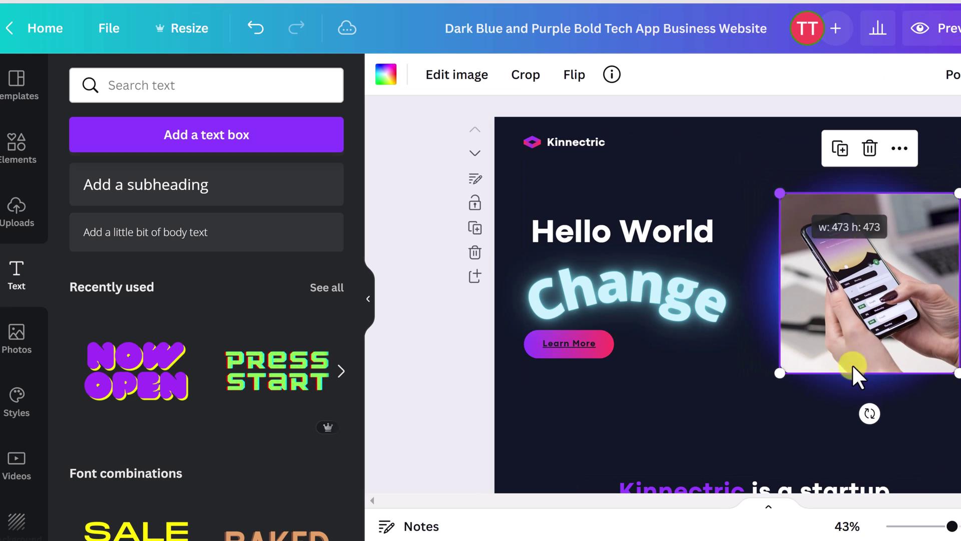
left_click_drag(869, 408, 823, 404)
key("ctrl+z")
key("ctrl+z")
key("ctrl+z")
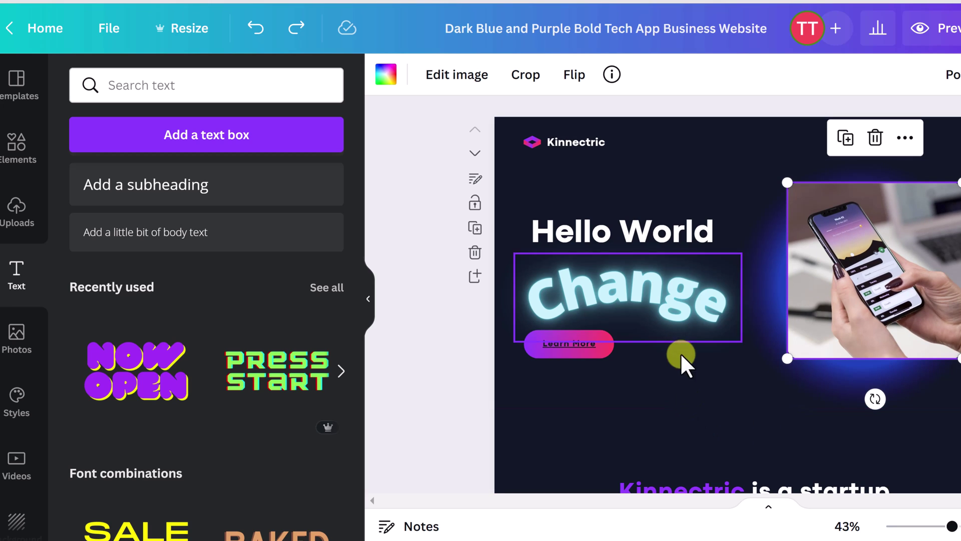
left_click(690, 433)
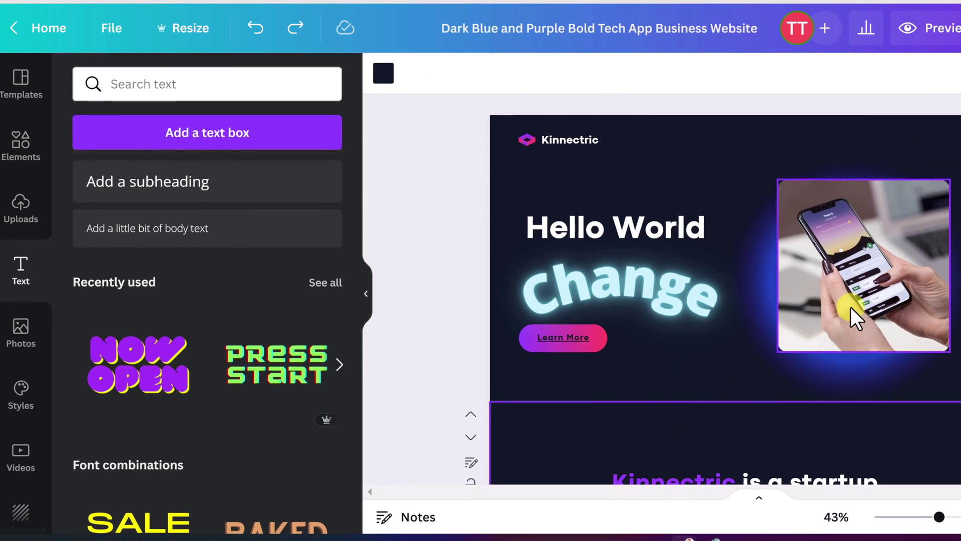
left_click(830, 309)
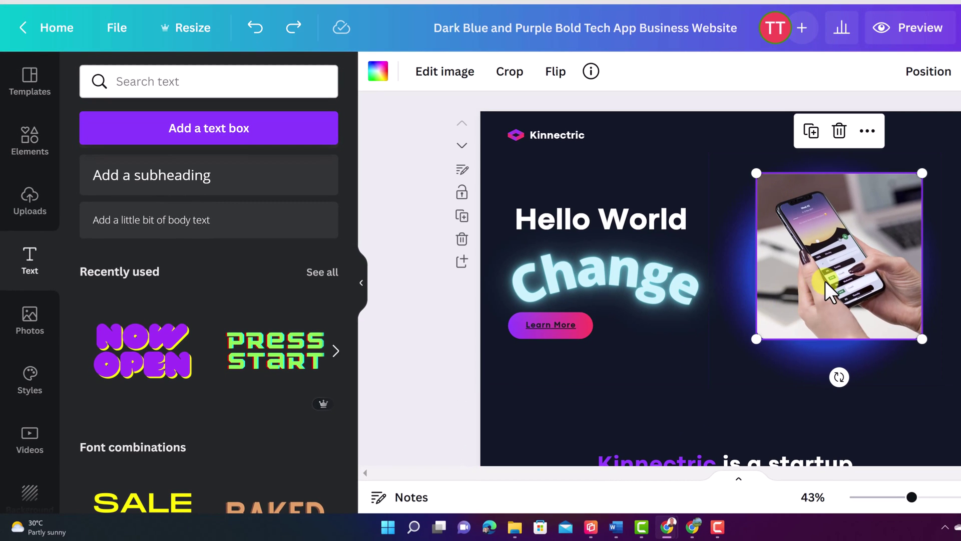
left_click(457, 73)
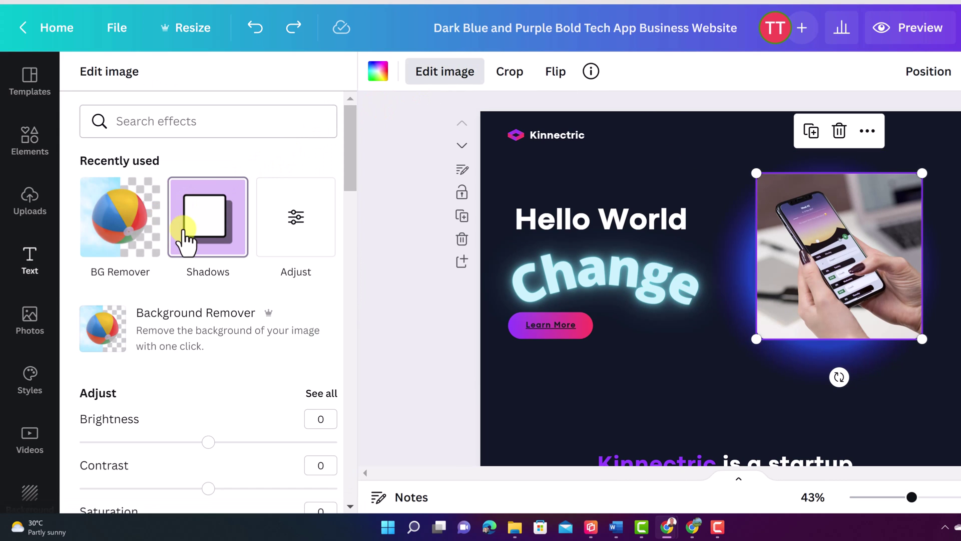
scroll(210, 391, "down", 2)
scroll(237, 388, "up", 2)
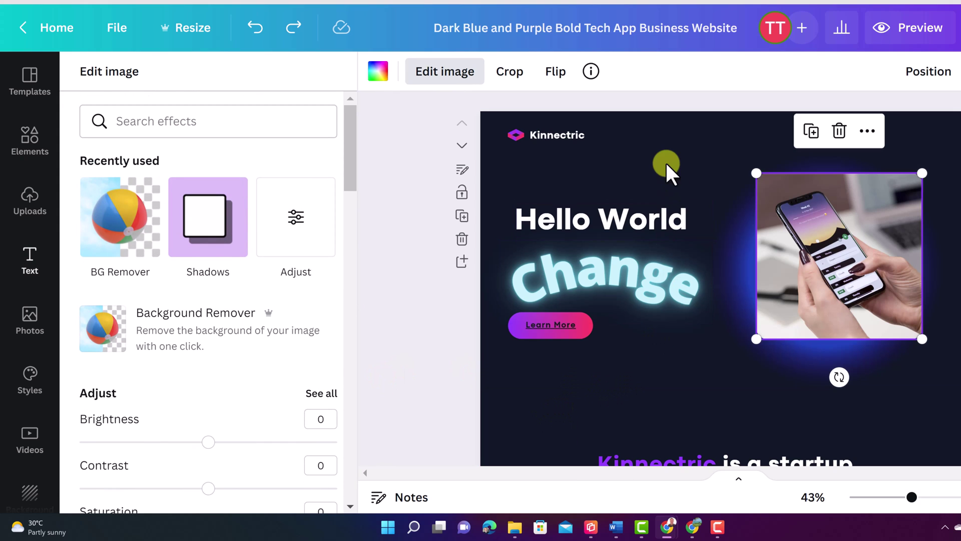
left_click(657, 143)
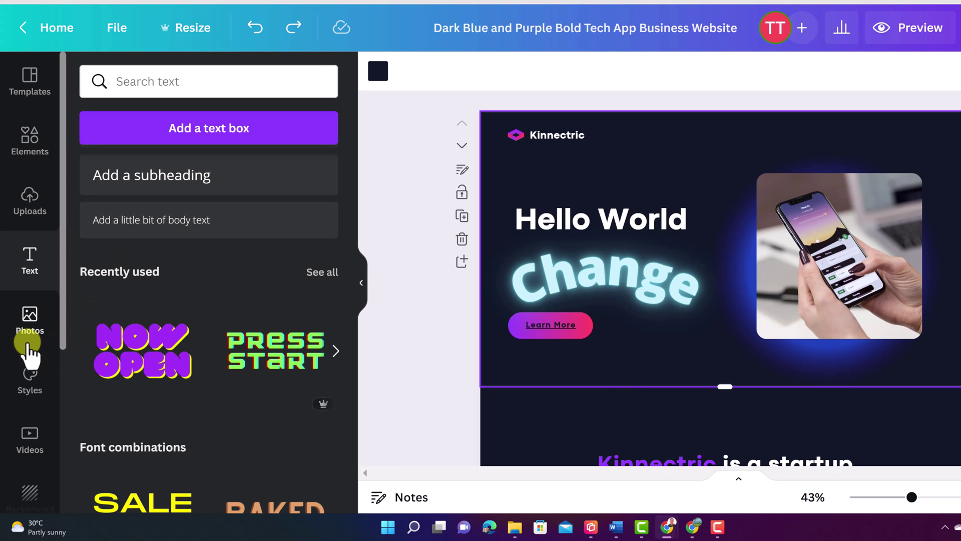
Step: Drop the phone-and-laptop stock photo into the hero frame and crop it around the phone
left_click(31, 329)
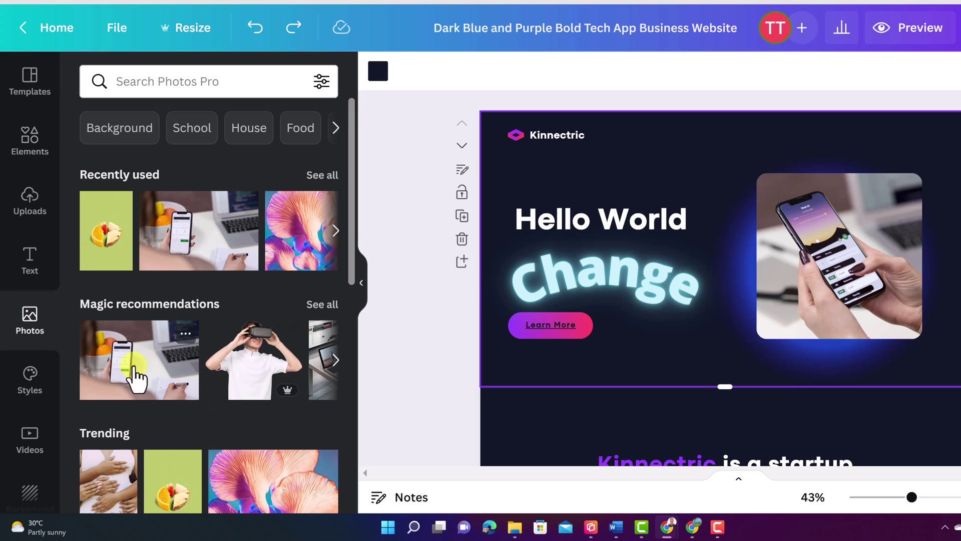
left_click_drag(134, 371, 811, 231)
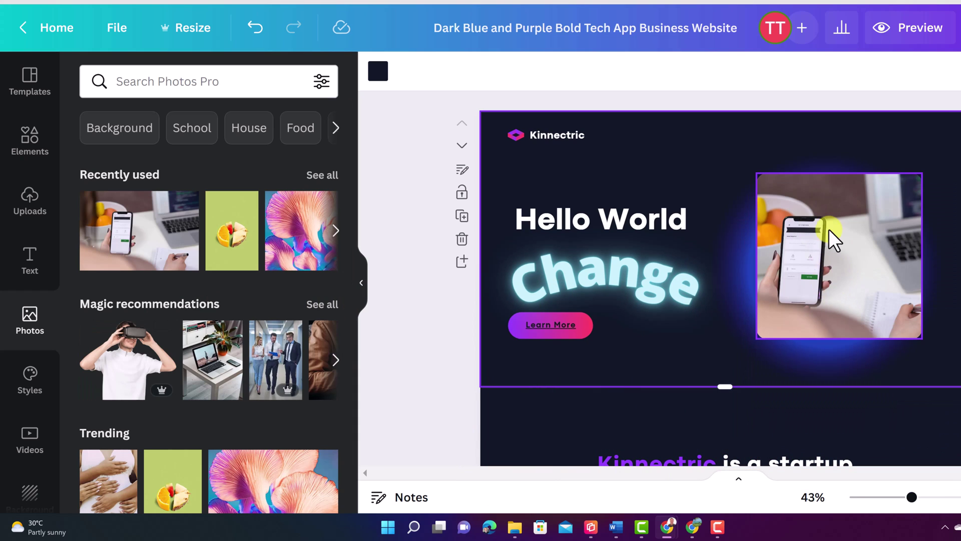
double_click(820, 272)
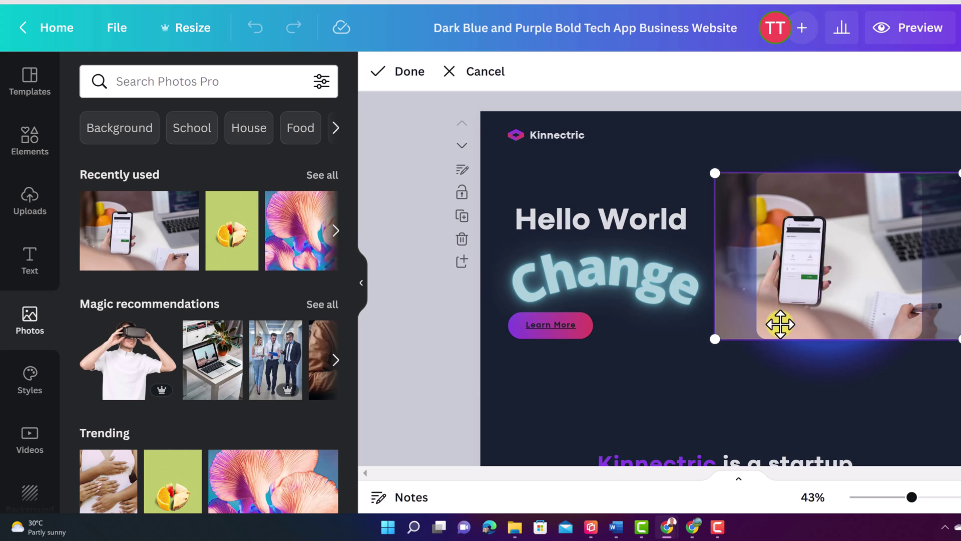
left_click_drag(813, 300, 825, 300)
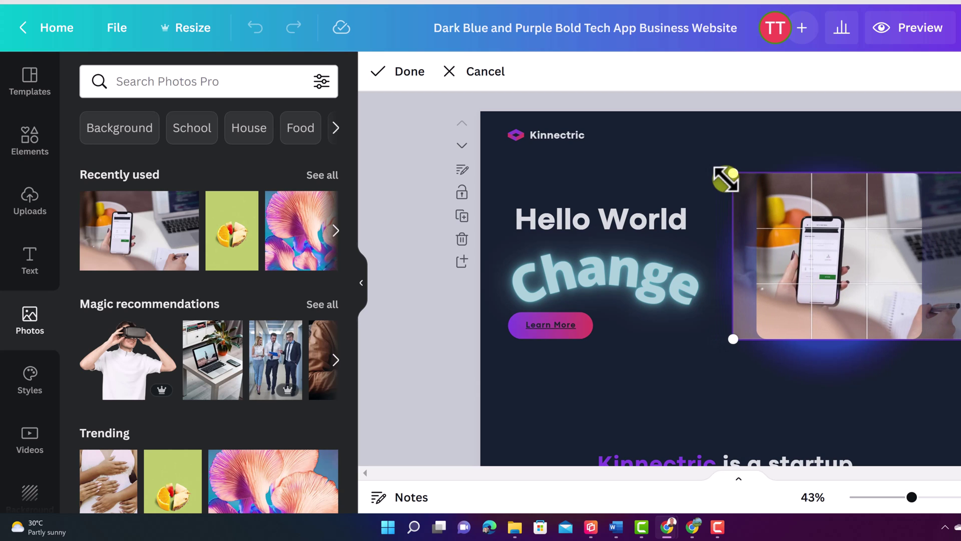
left_click_drag(732, 173, 650, 118)
left_click_drag(781, 238, 850, 258)
left_click(646, 404)
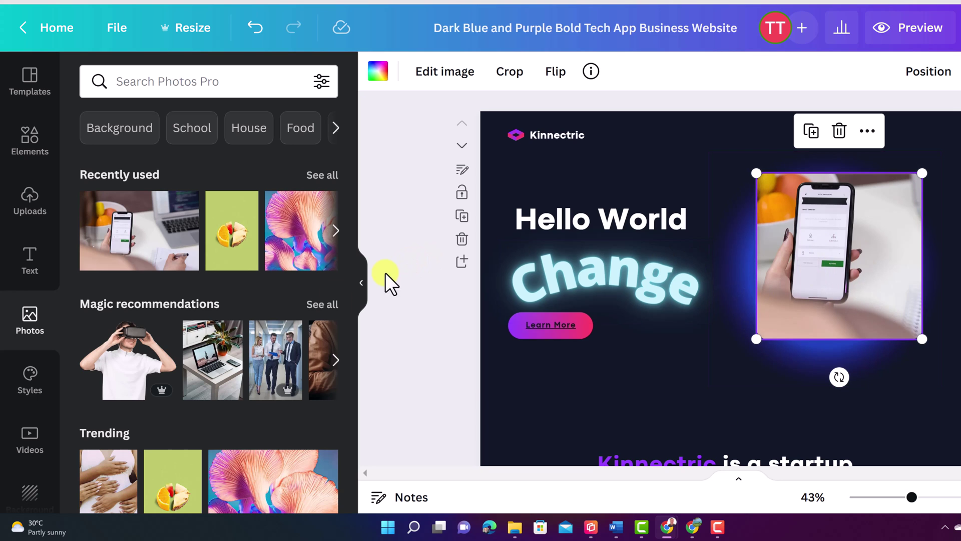
Step: Add the boombox photo and resize it, then delete it again
scroll(271, 333, "down", 6)
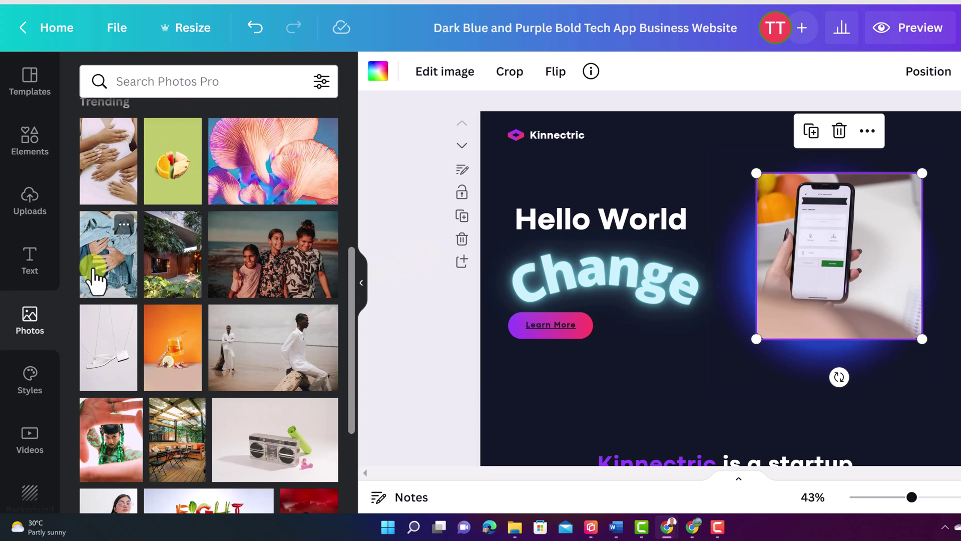
scroll(223, 315, "down", 3)
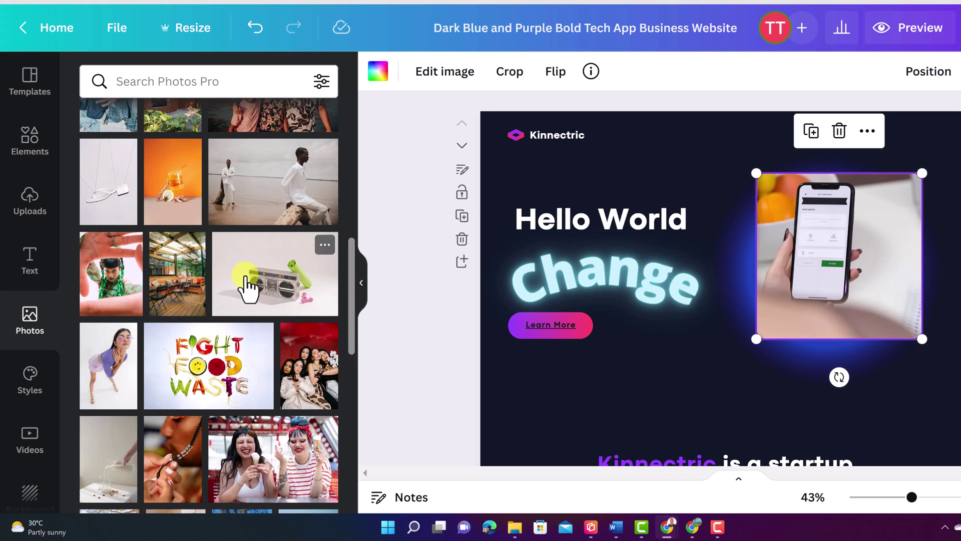
left_click(261, 290)
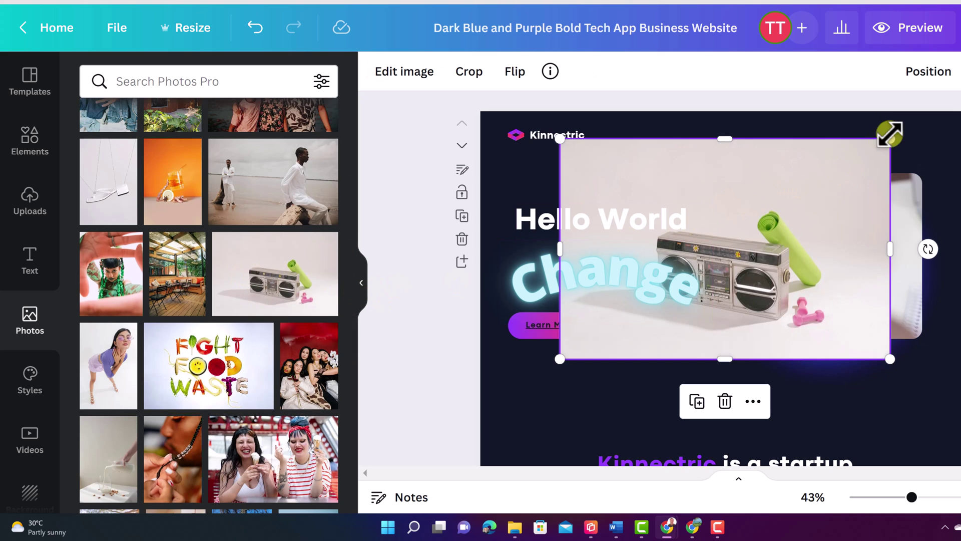
left_click_drag(882, 149, 691, 301)
left_click_drag(614, 344, 632, 324)
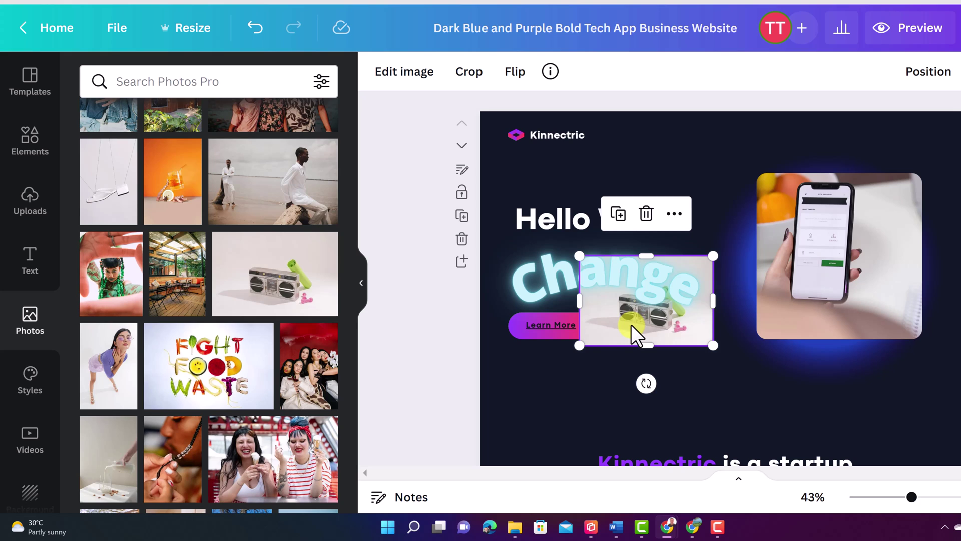
key("Delete")
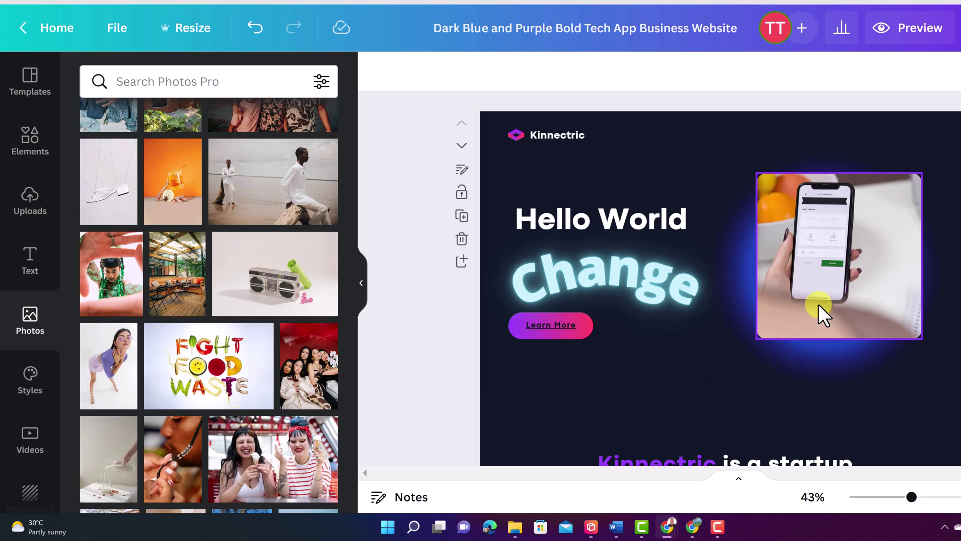
Step: Duplicate and shrink the phone photo, then remove the extra empty frame
left_click(824, 313)
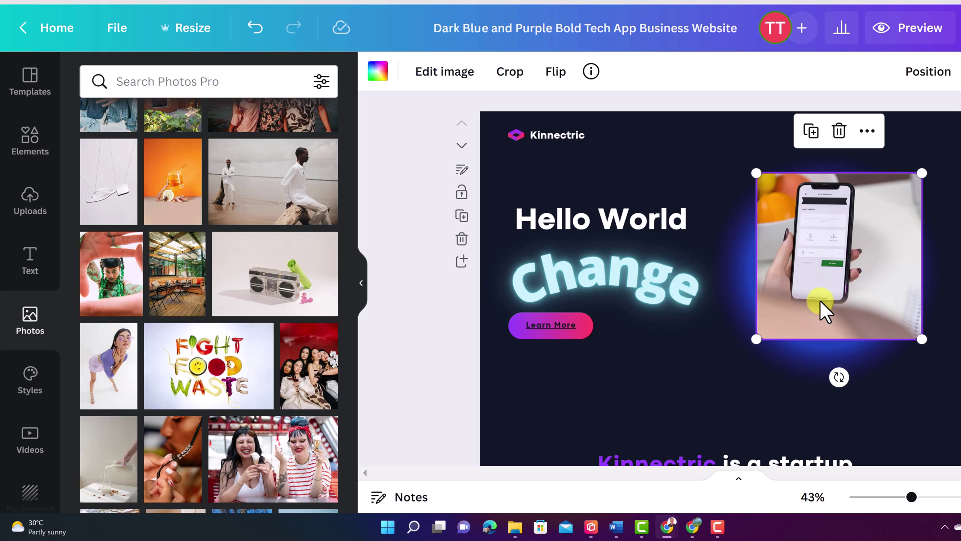
left_click(810, 132)
left_click_drag(924, 185, 873, 229)
left_click(879, 208)
left_click_drag(922, 173, 841, 156)
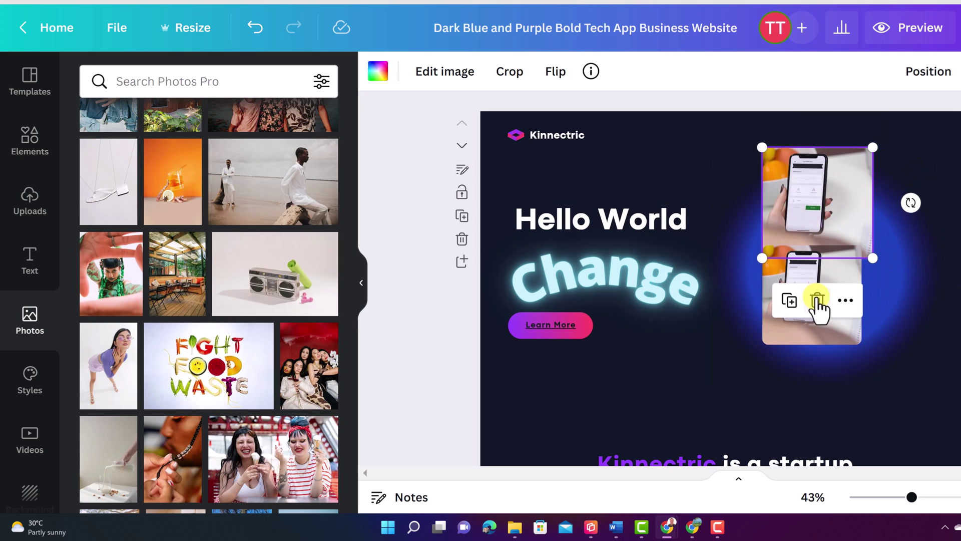
left_click(793, 338)
left_click(812, 203)
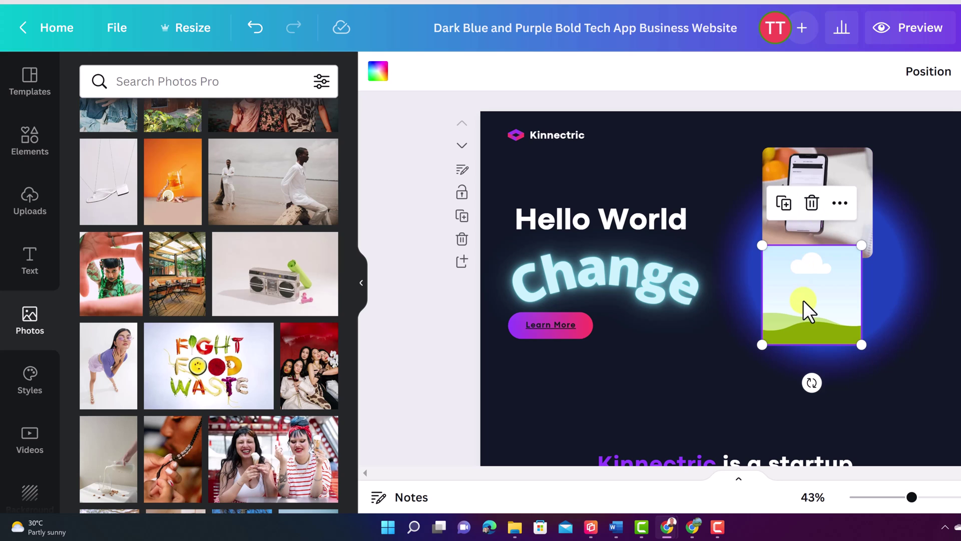
key("Delete")
Step: Duplicate the phone photo below the original and drop the boombox photo into it
left_click(853, 227)
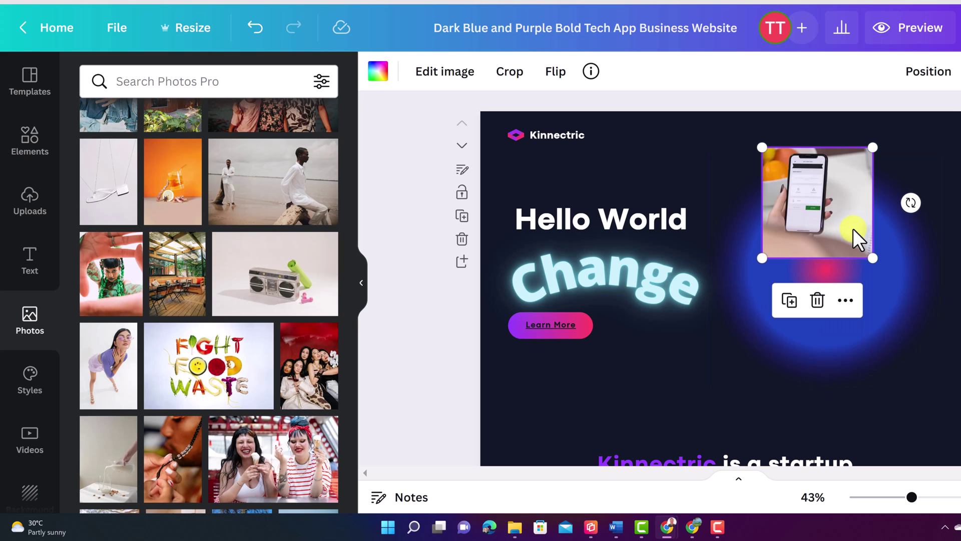
left_click(790, 300)
left_click_drag(799, 217, 795, 326)
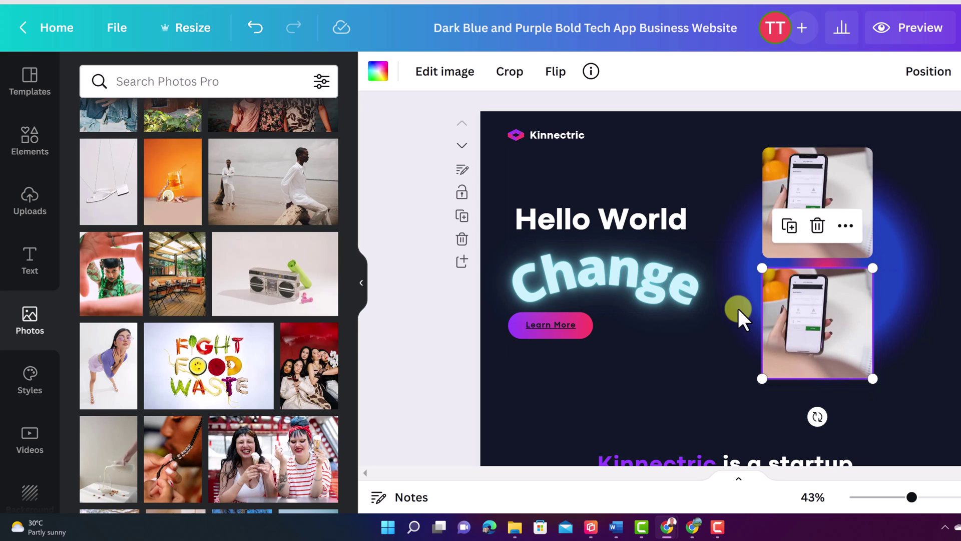
left_click_drag(273, 281, 801, 302)
left_click(665, 371)
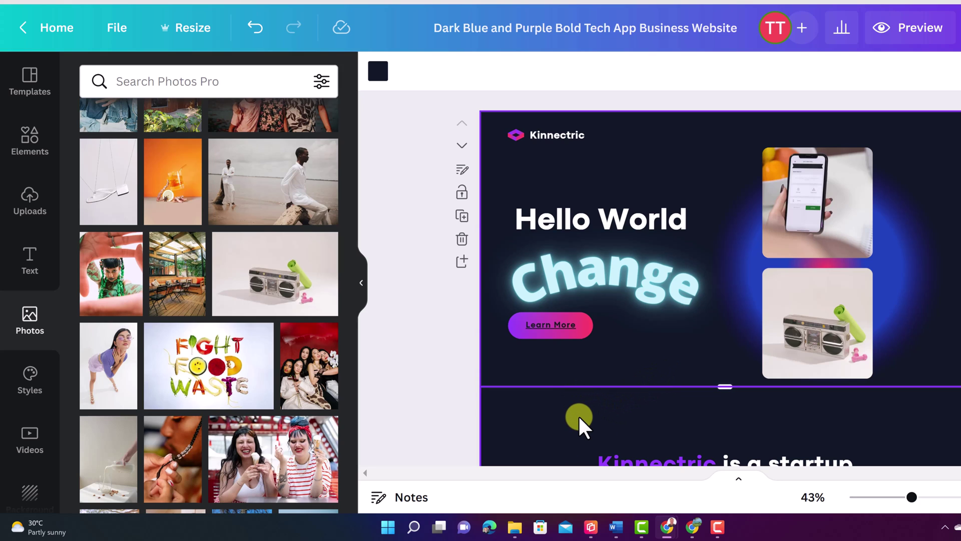
Step: Scroll down to bring the Keep in Touch section into view
scroll(574, 396, "down", 2)
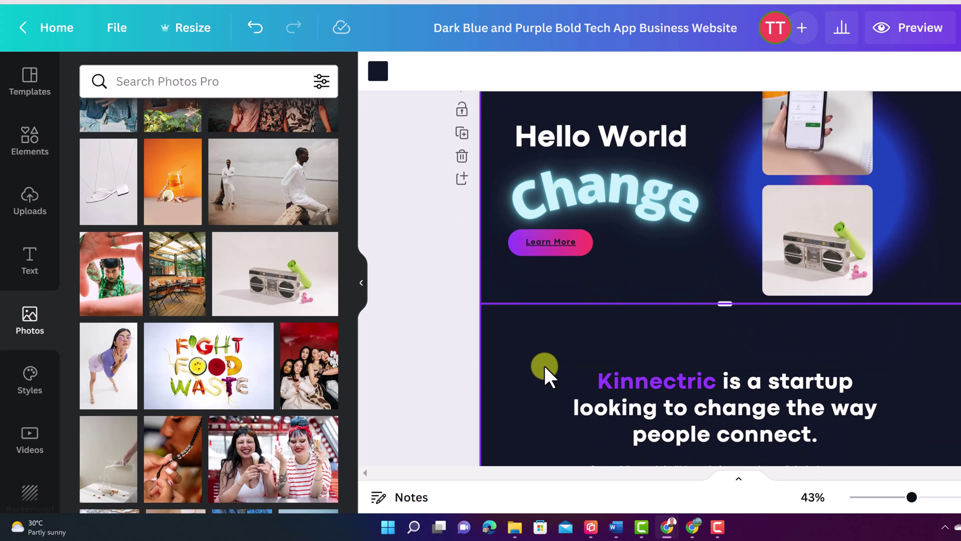
scroll(544, 366, "up", 2)
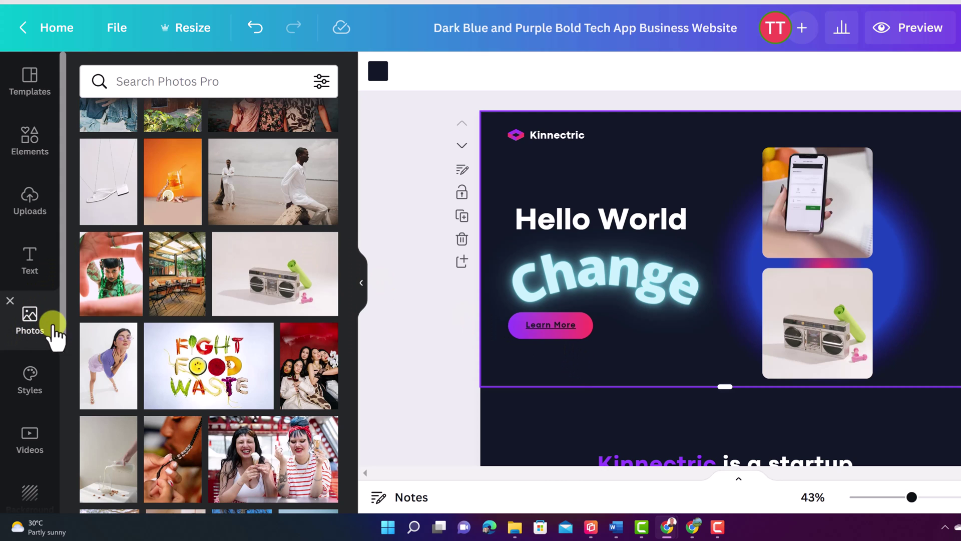
scroll(601, 316, "down", 10)
scroll(616, 323, "down", 5)
scroll(617, 323, "up", 2)
scroll(614, 320, "down", 4)
scroll(618, 323, "up", 1)
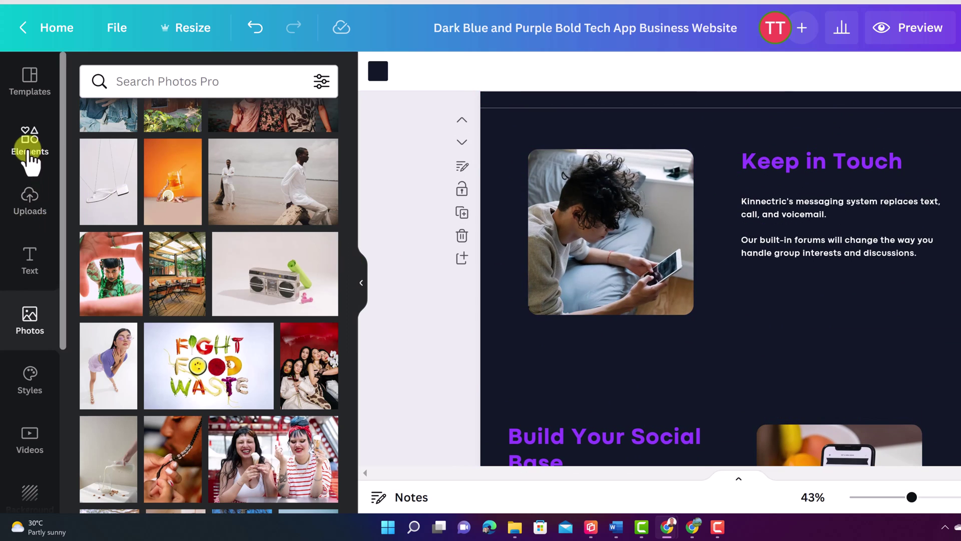
Step: Search the Elements library for 'youtube' graphics
left_click(29, 151)
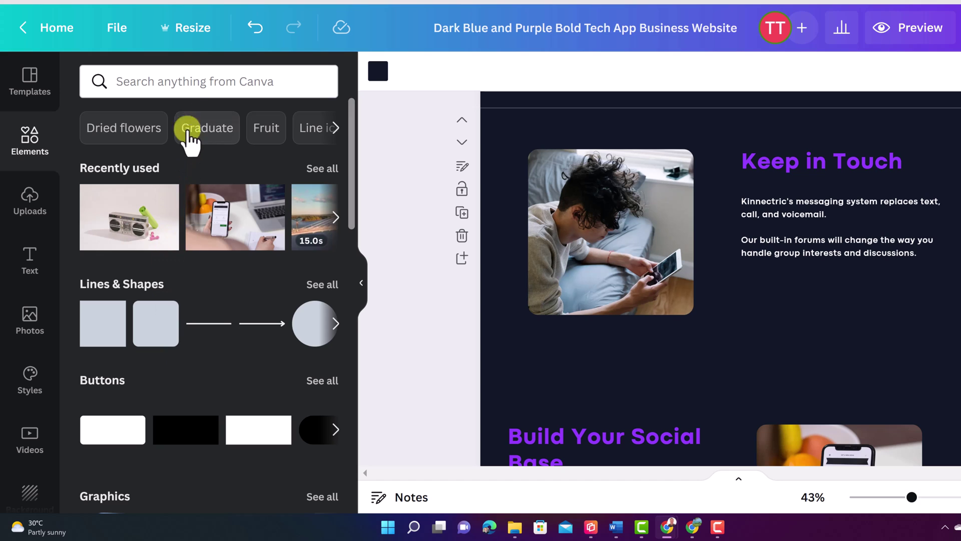
left_click(188, 90)
type("youtube")
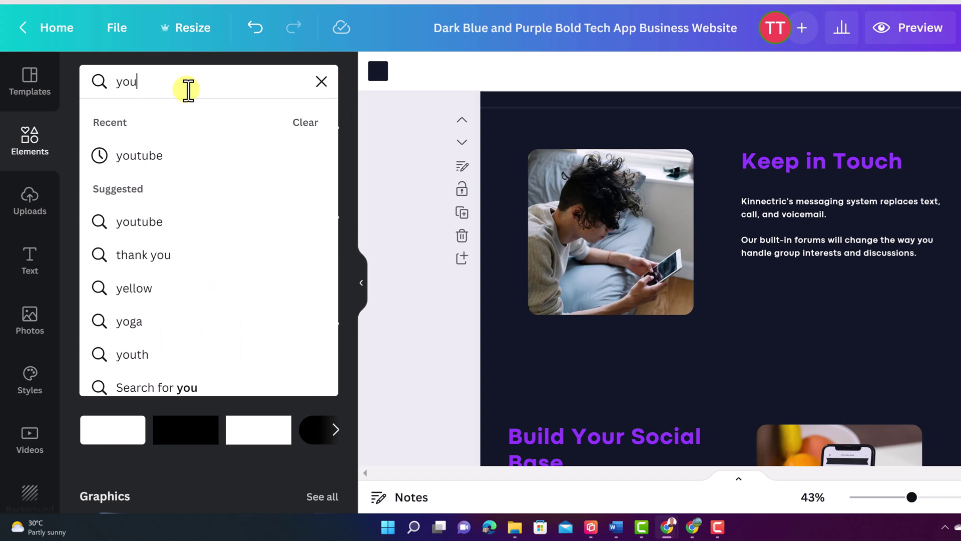
key("Return")
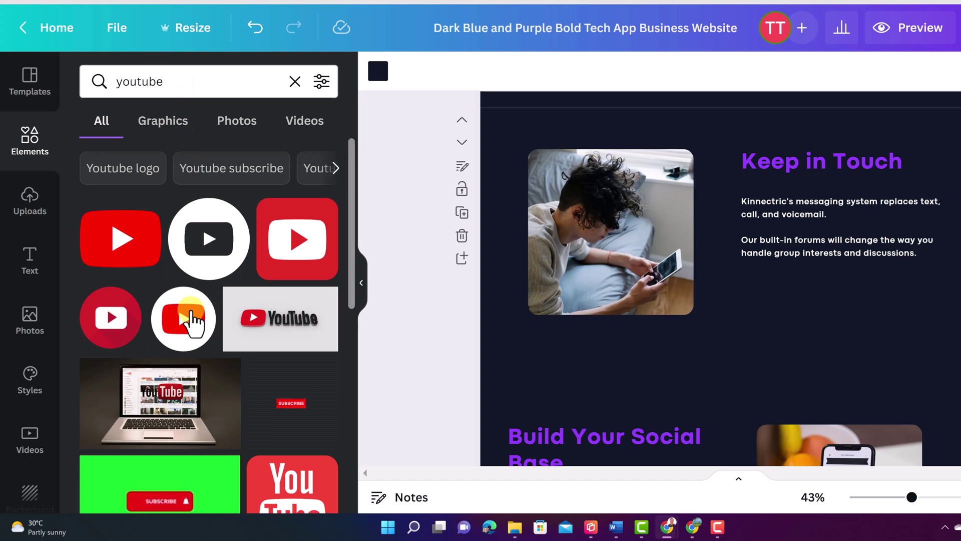
scroll(215, 382, "down", 2)
scroll(216, 383, "up", 1)
scroll(215, 383, "up", 2)
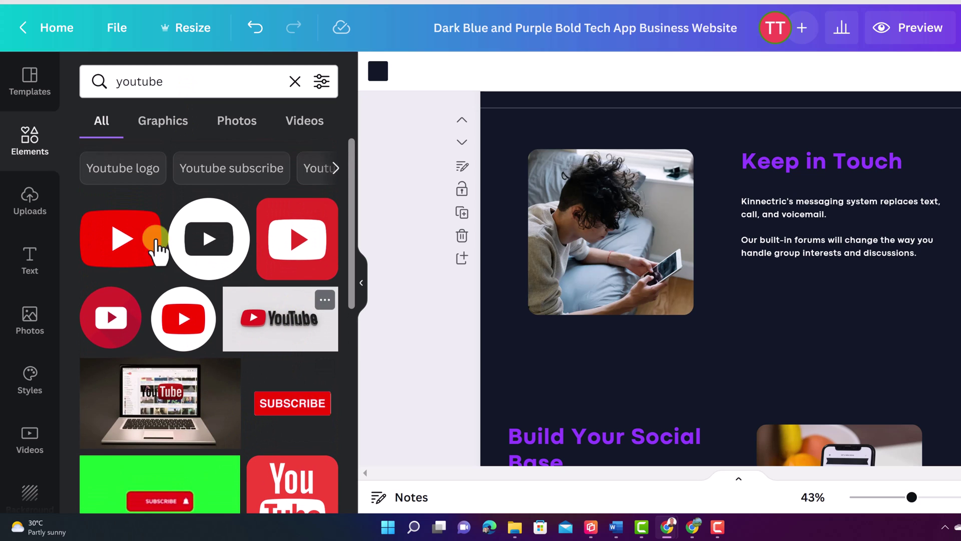
Step: Add the YouTube logo, shrink it and place it beside the Keep in Touch text
left_click(123, 250)
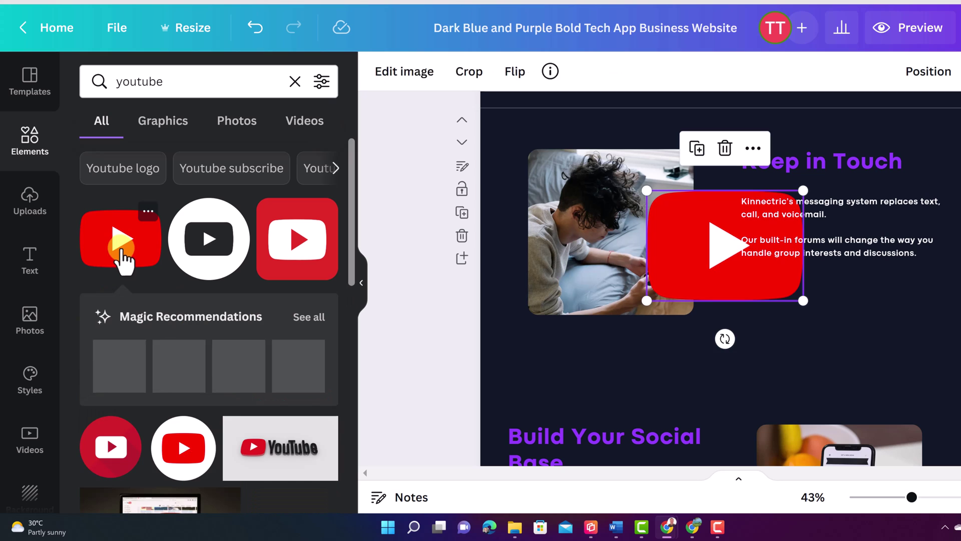
left_click_drag(708, 278, 792, 369)
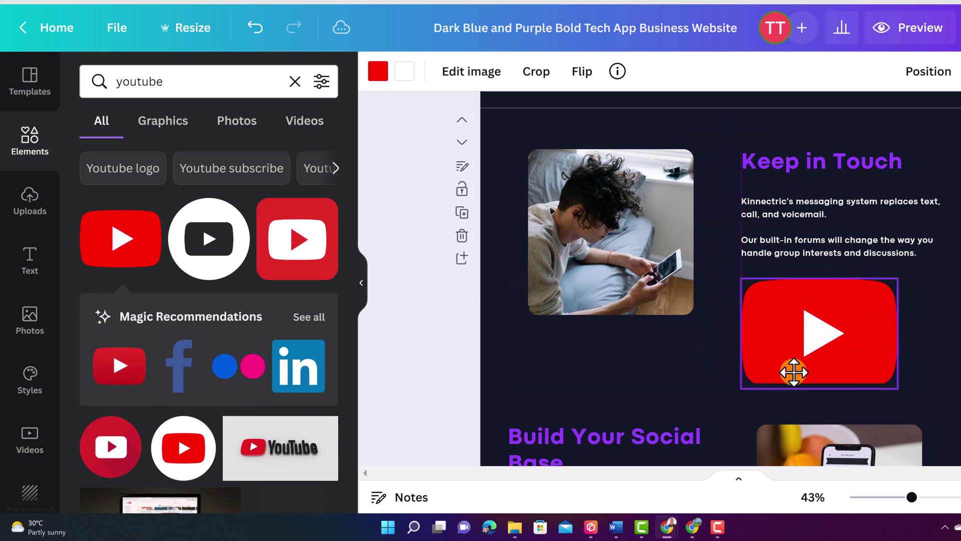
left_click_drag(895, 282, 856, 318)
left_click_drag(822, 358, 836, 318)
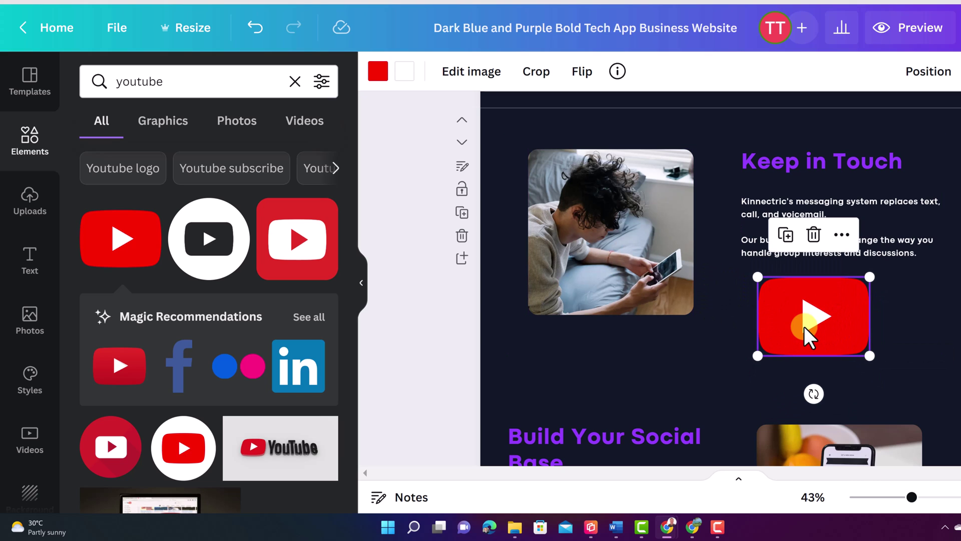
right_click(804, 327)
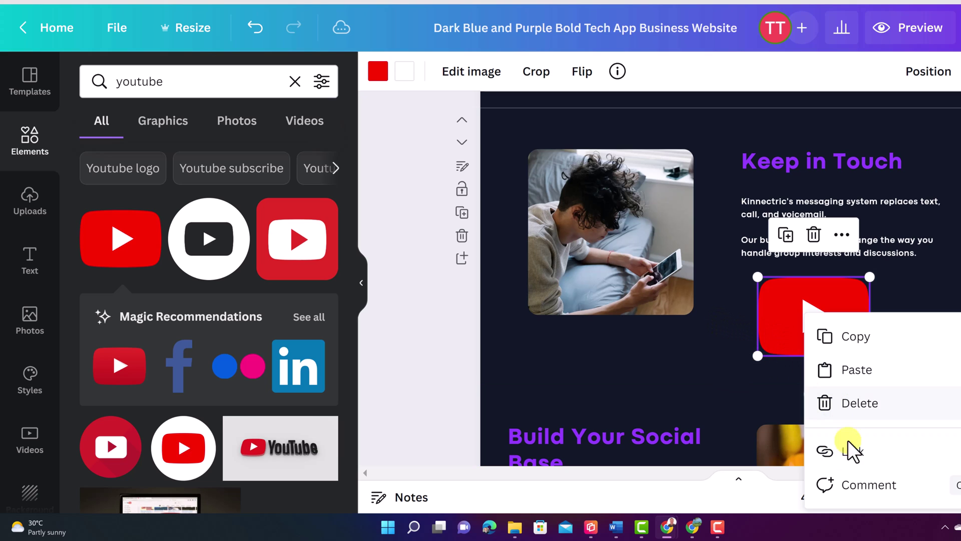
left_click(854, 453)
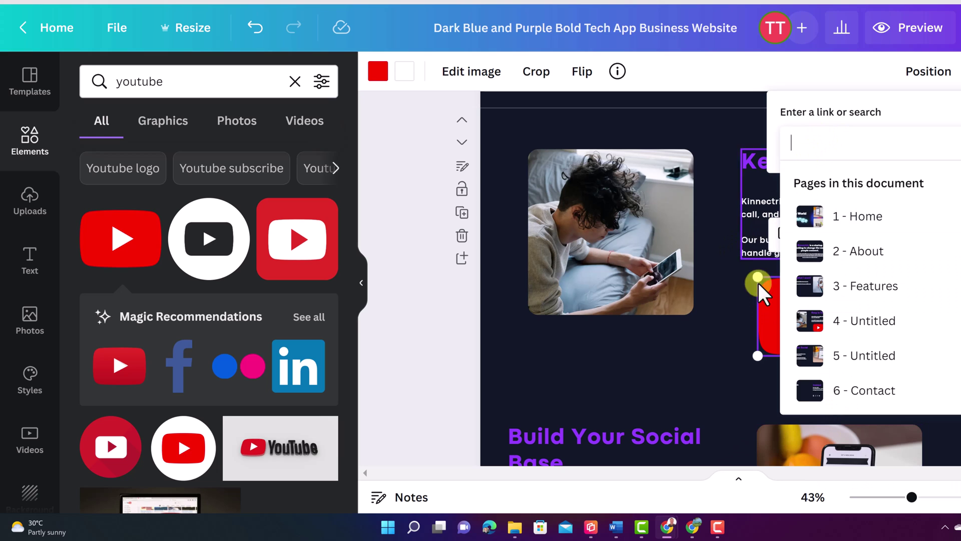
left_click(719, 330)
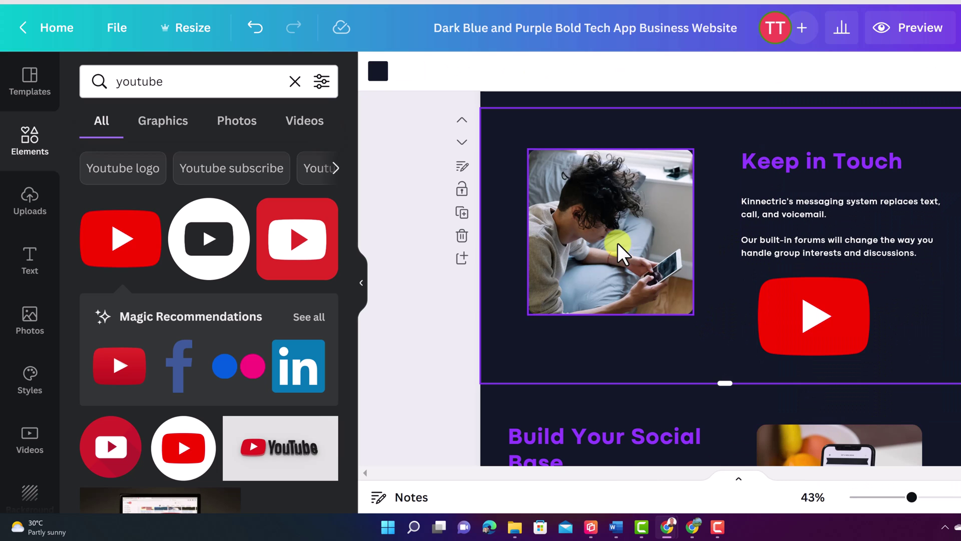
right_click(617, 242)
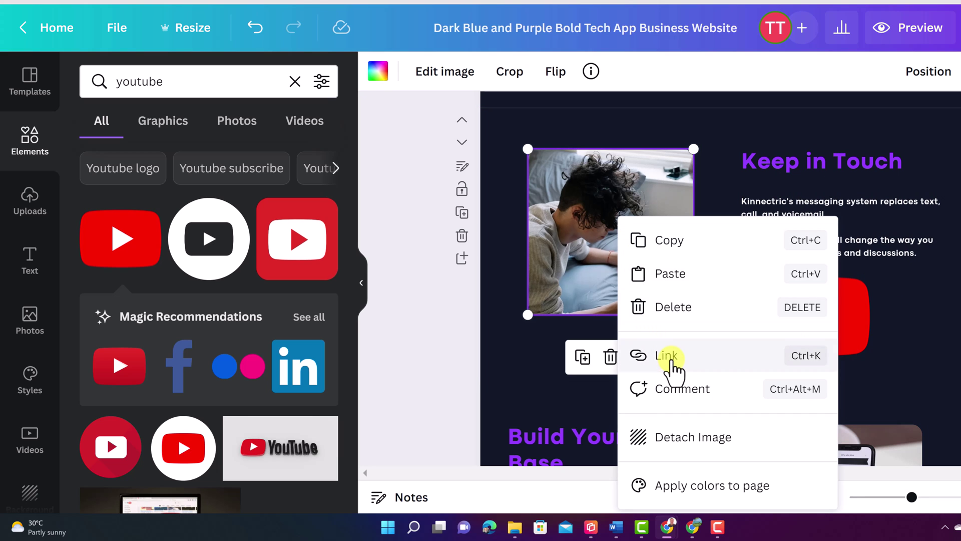
left_click(714, 183)
Step: Recolour the logo's white play triangle dark
left_click(785, 311)
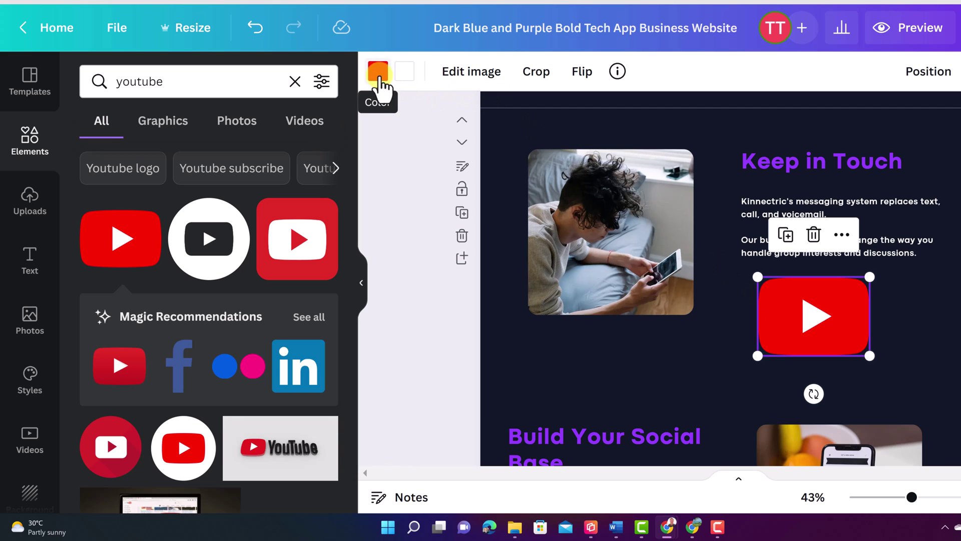
left_click(404, 72)
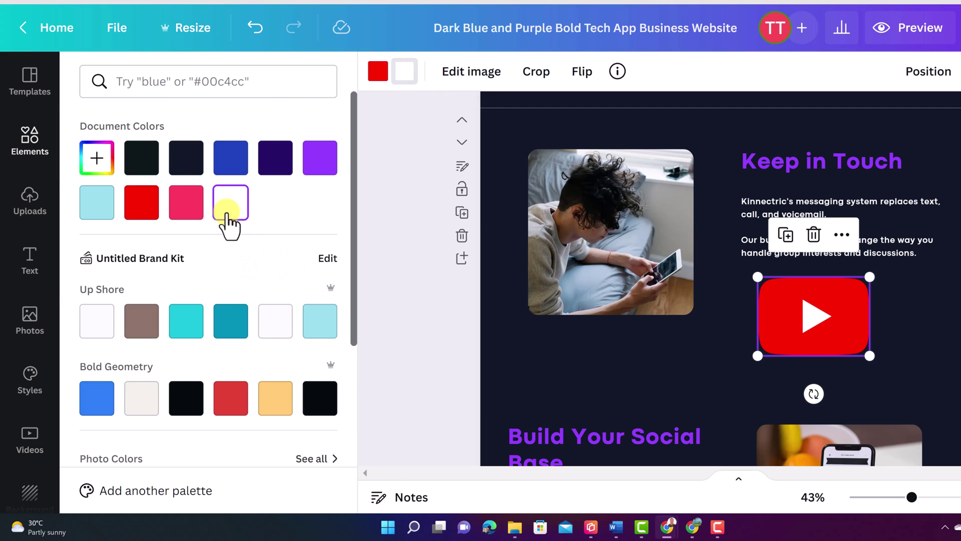
left_click(144, 158)
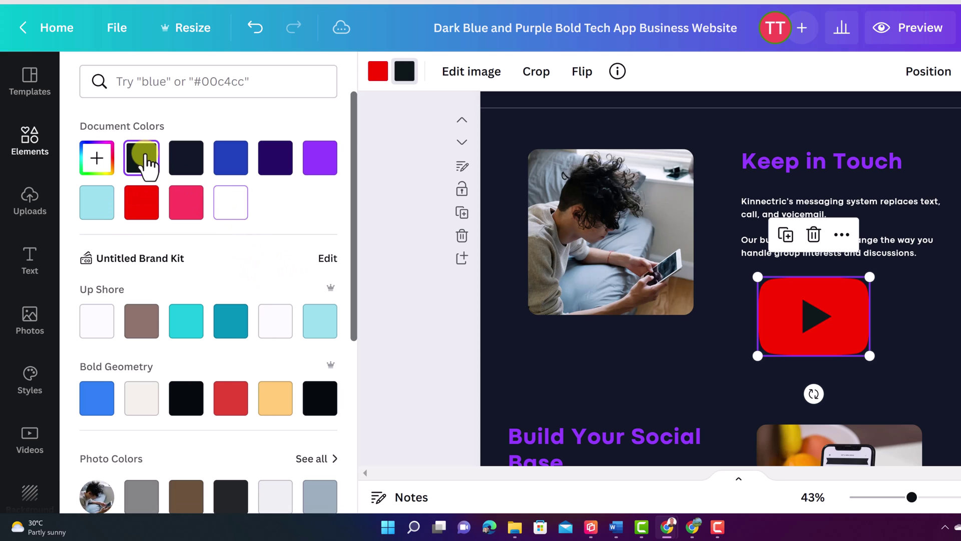
left_click(694, 359)
left_click(716, 356)
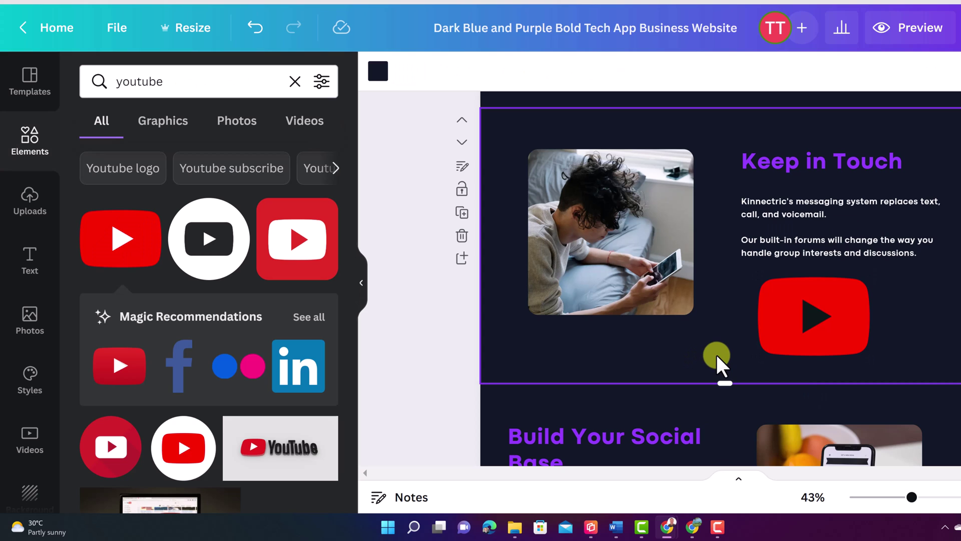
Step: Search the elements for 'arrow' graphics
left_click(826, 313)
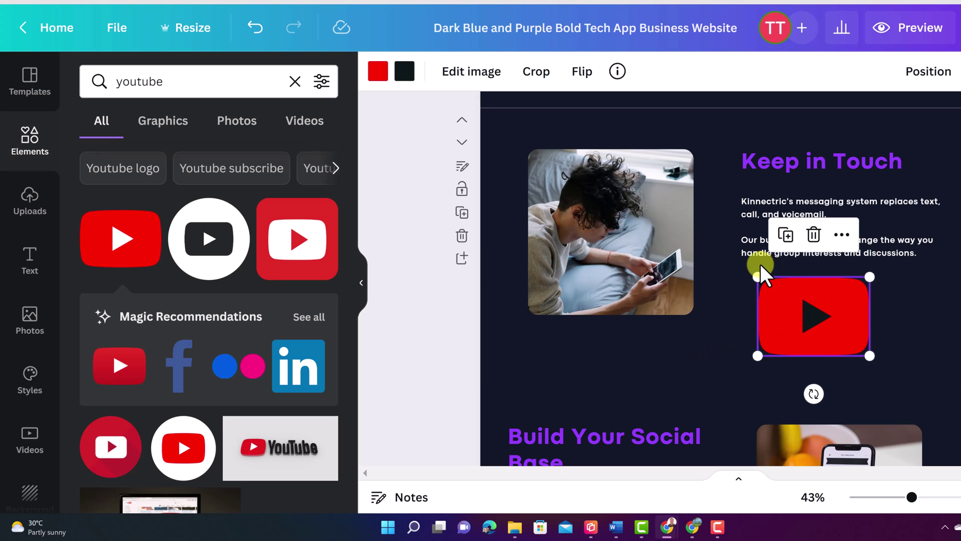
left_click_drag(225, 80, 82, 67)
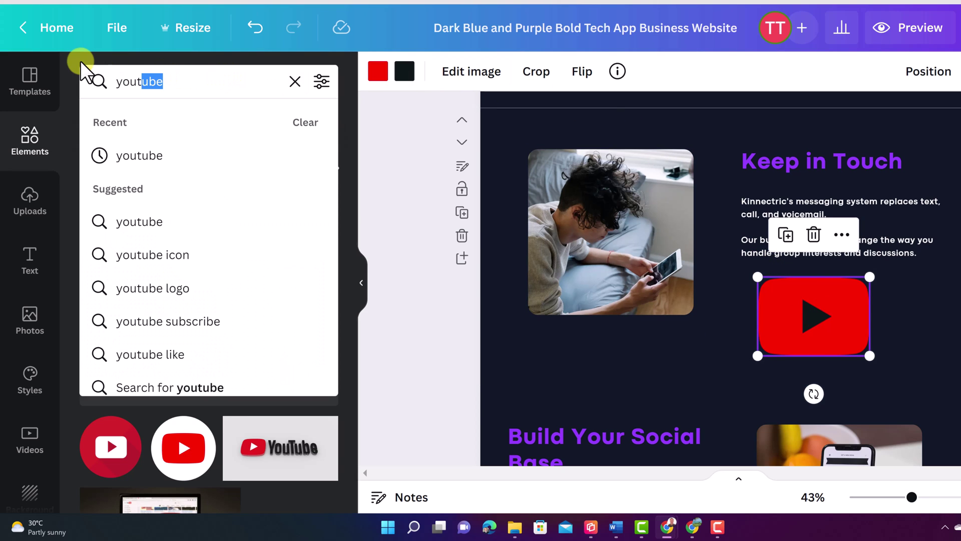
type("arrow")
key("Return")
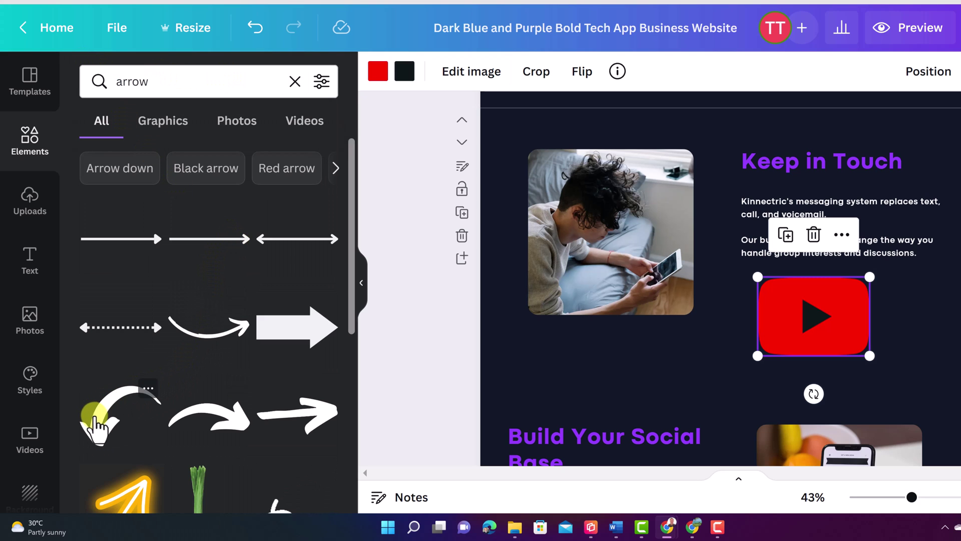
Step: Add a curved arrow, rotate it toward the YouTube logo and colour it red
left_click_drag(98, 428, 661, 294)
left_click_drag(721, 338, 661, 322)
left_click_drag(698, 232, 738, 238)
left_click(377, 73)
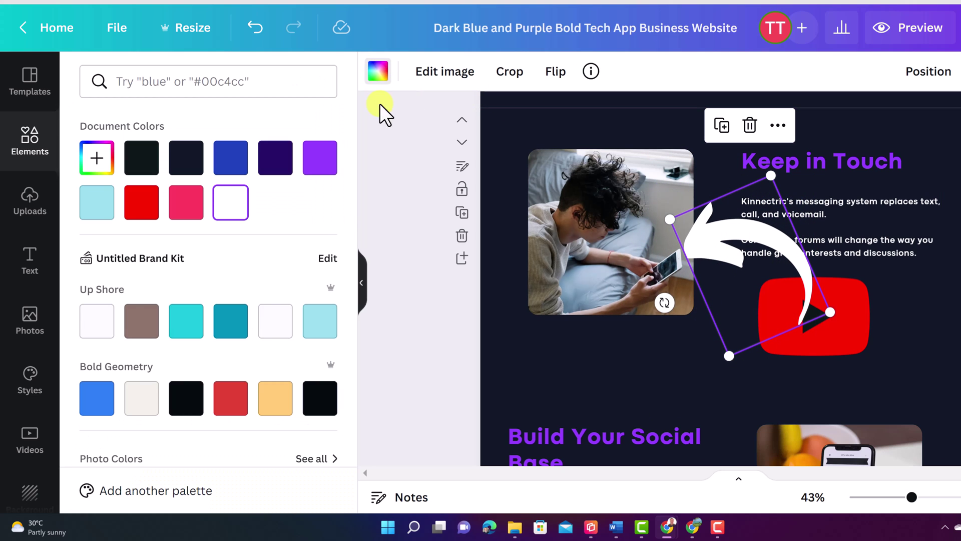
left_click(140, 213)
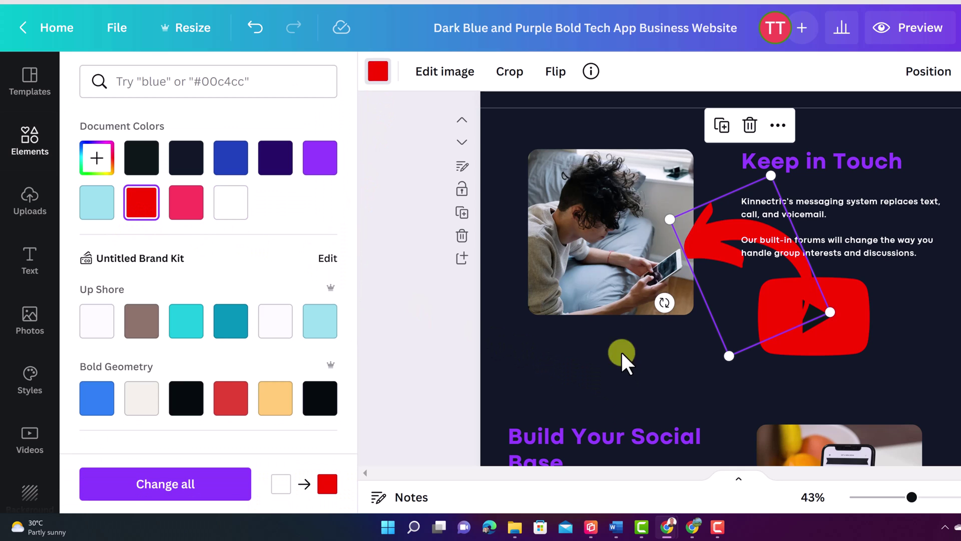
left_click_drag(706, 245, 690, 279)
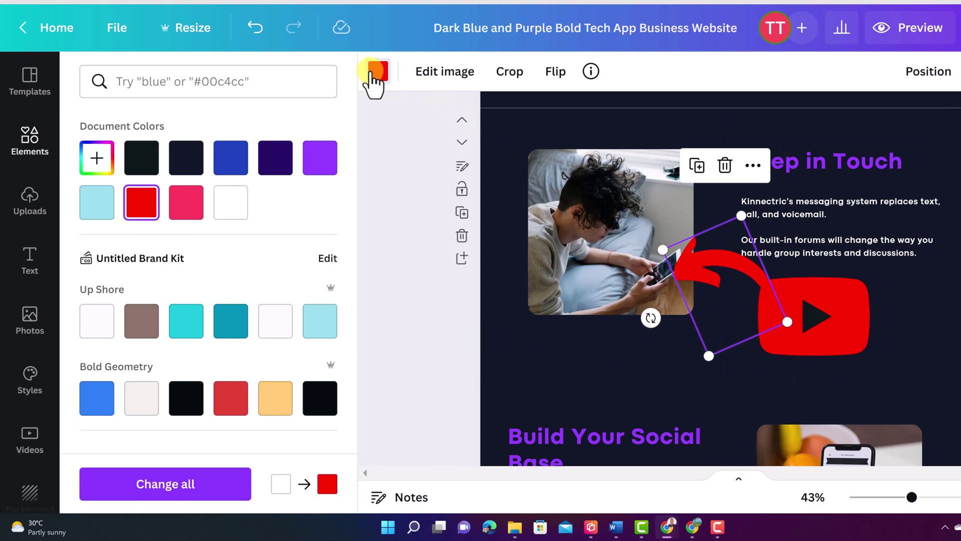
left_click(378, 73)
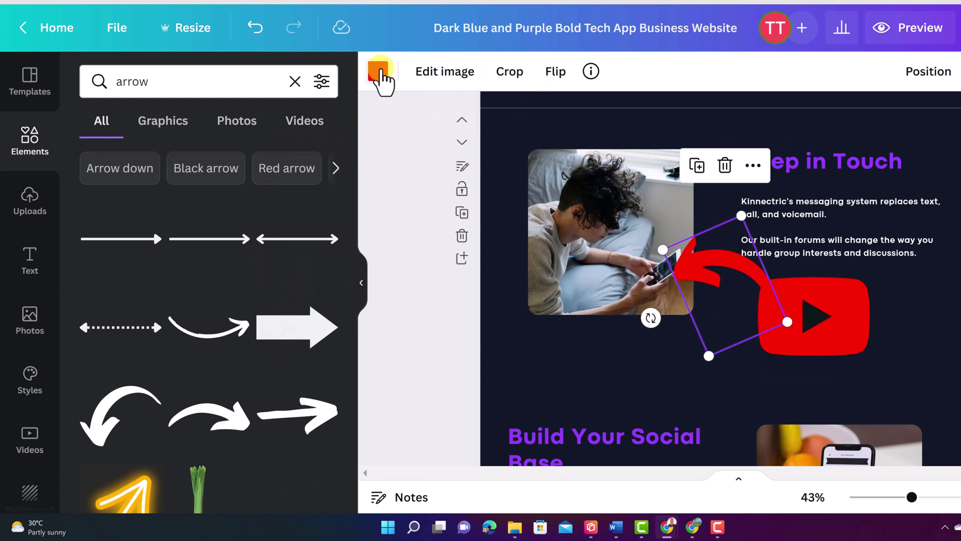
Step: Recolour the curved arrow light orange and deselect it
left_click(378, 72)
left_click(276, 399)
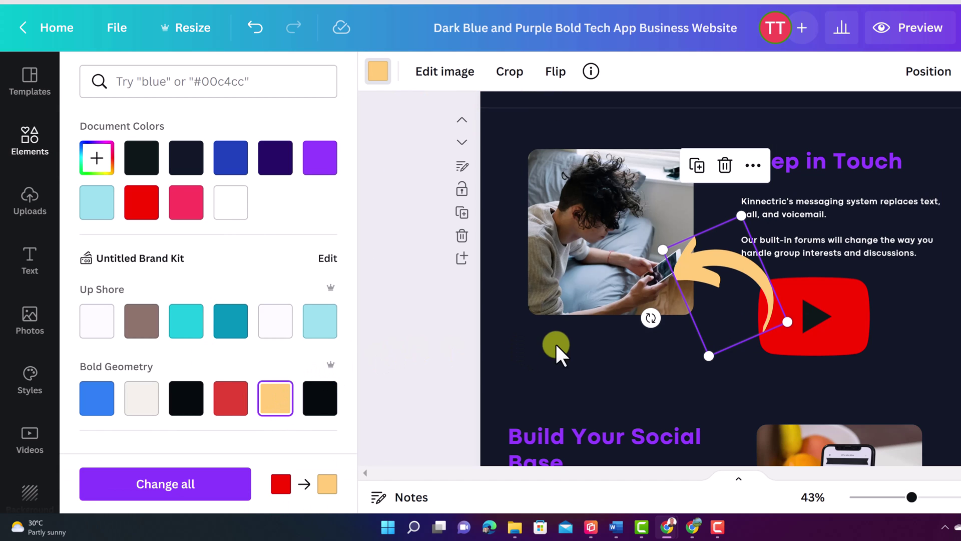
left_click(529, 350)
left_click(539, 350)
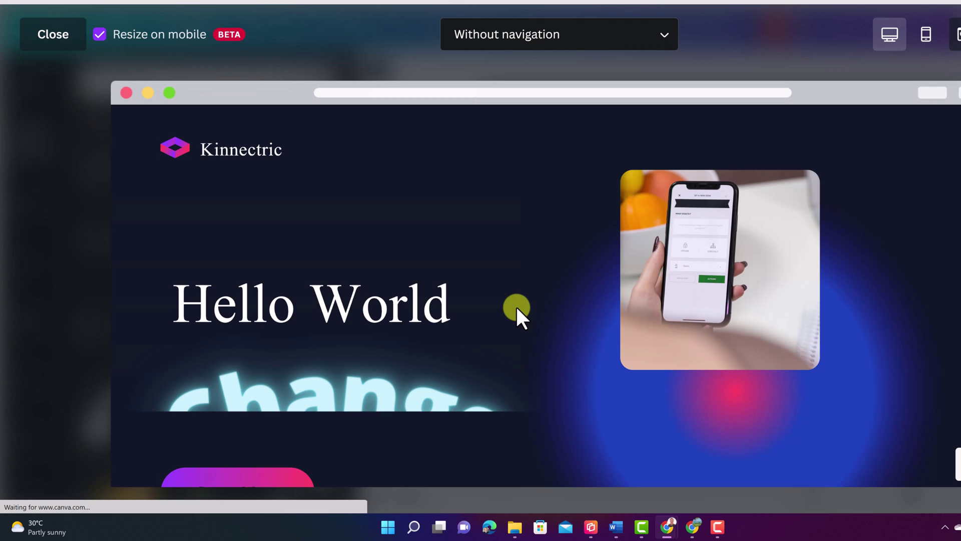
scroll(516, 305, "down", 3)
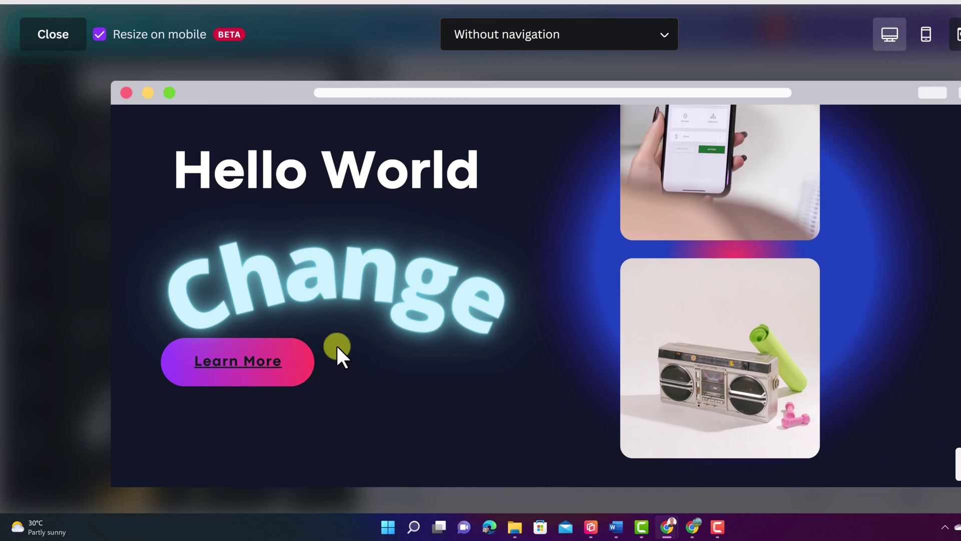
scroll(393, 320, "down", 15)
scroll(408, 300, "down", 10)
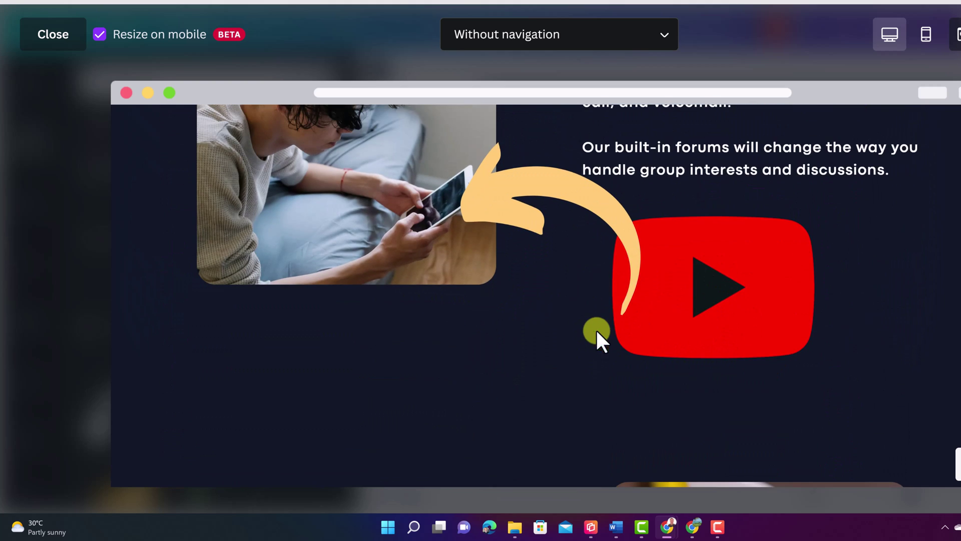
scroll(599, 326, "up", 4)
left_click(934, 32)
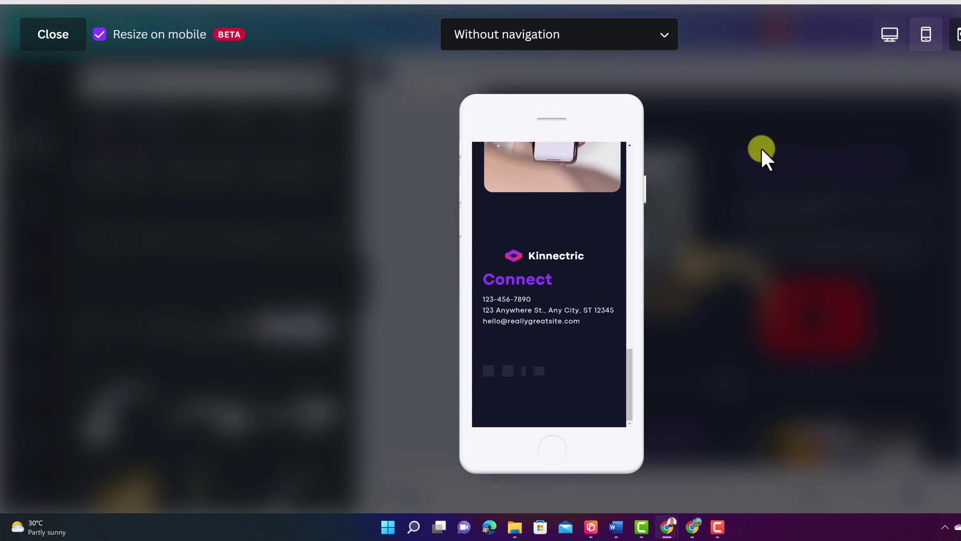
scroll(562, 277, "up", 5)
scroll(562, 277, "up", 5)
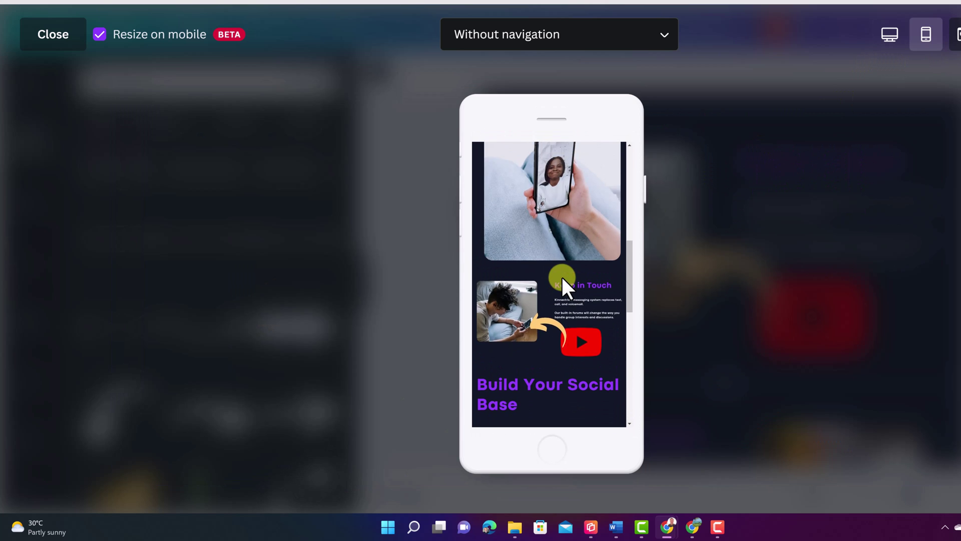
left_click(54, 35)
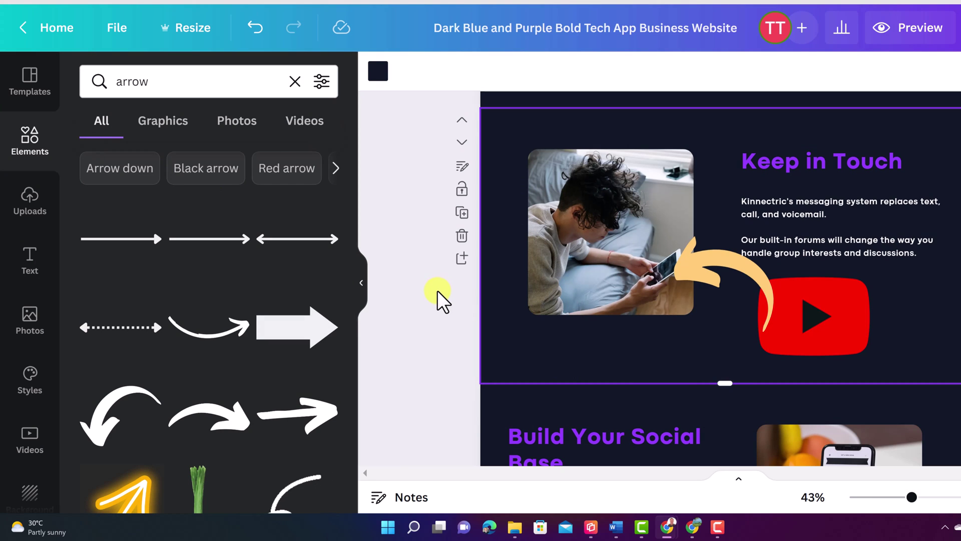
Step: Show the Uploads library of previous images beside the 'Typing what I want/' section, cancelling the file dialog
scroll(444, 296, "up", 5)
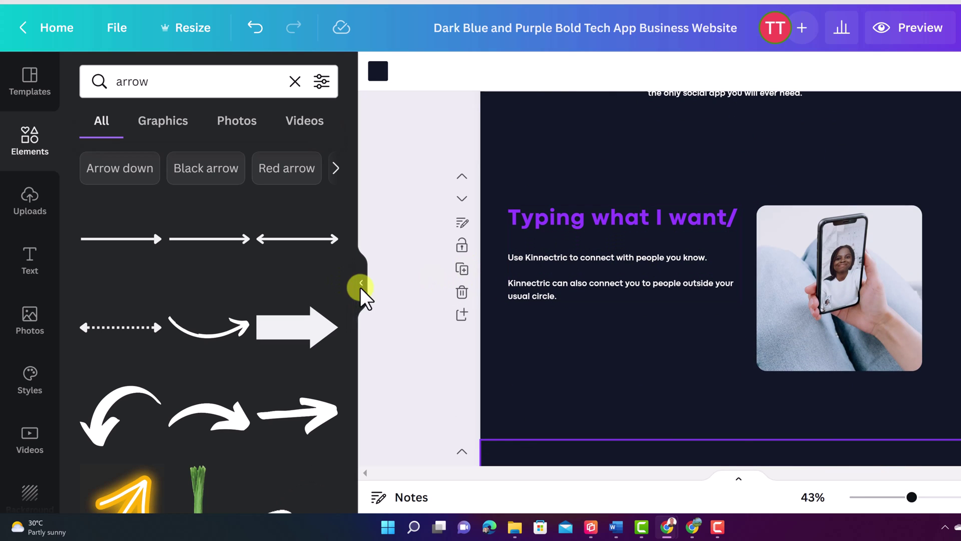
left_click(29, 208)
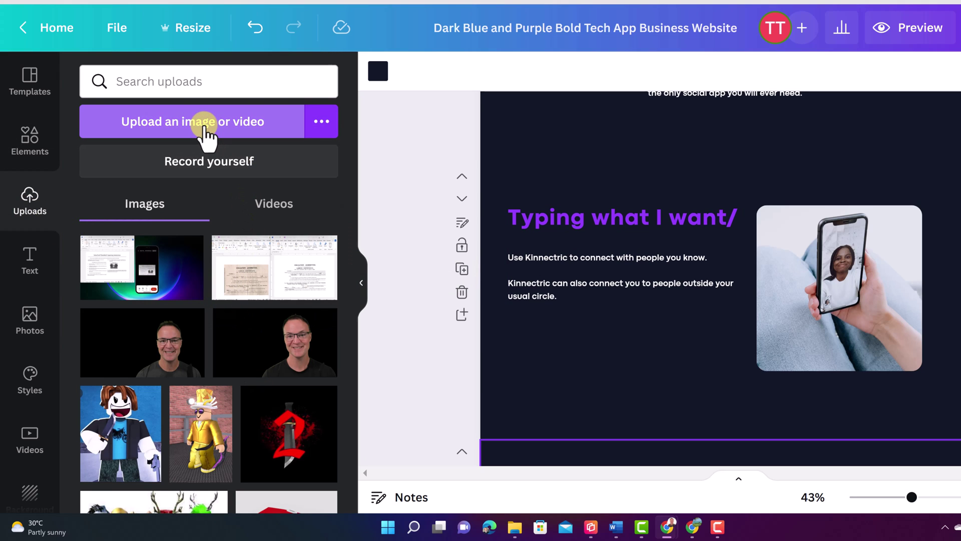
left_click(205, 125)
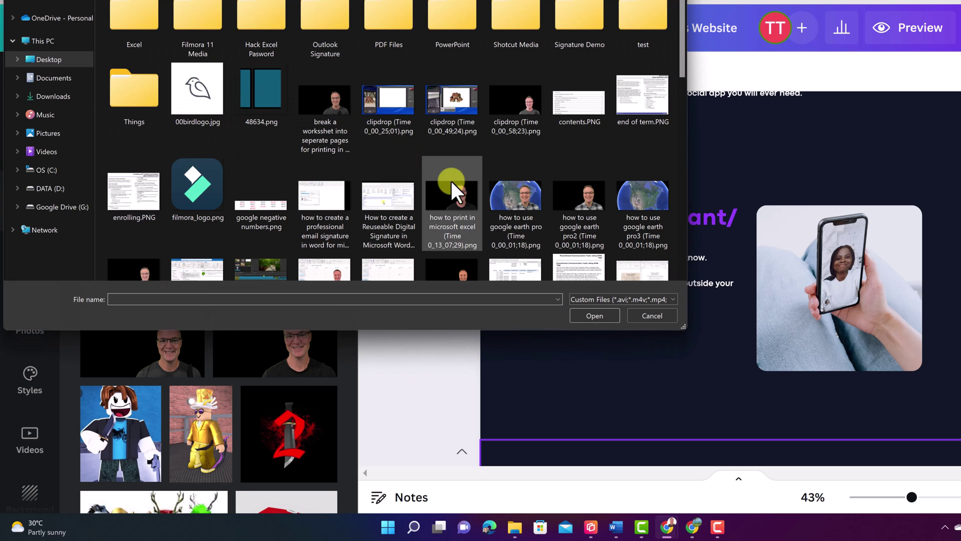
left_click(653, 315)
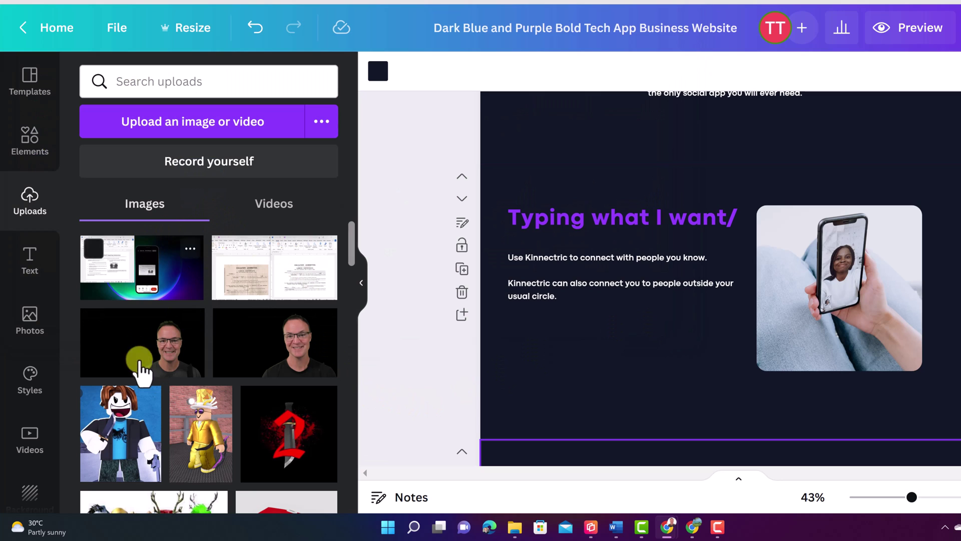
scroll(160, 363, "down", 2)
scroll(165, 366, "up", 2)
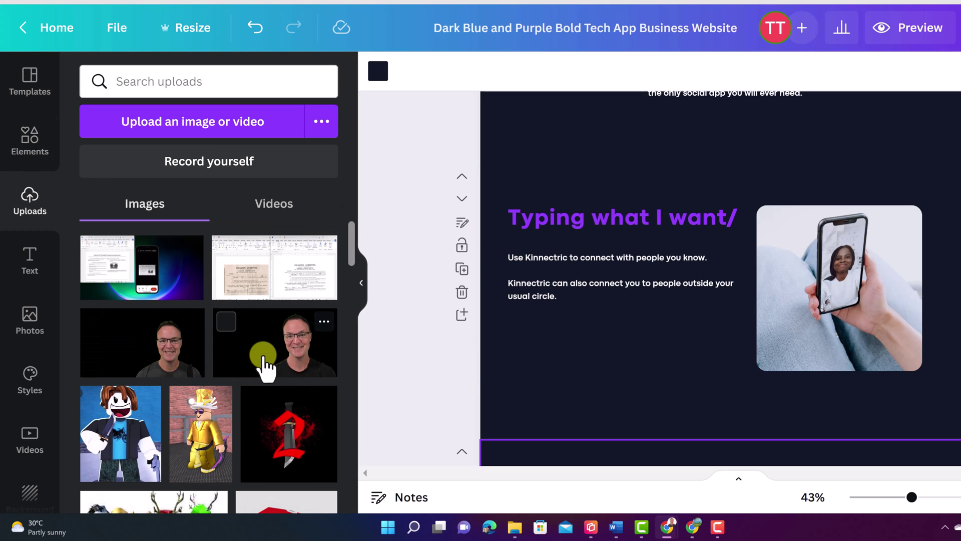
Step: Add the uploaded headshot to the page and crop off its empty left side
left_click(264, 365)
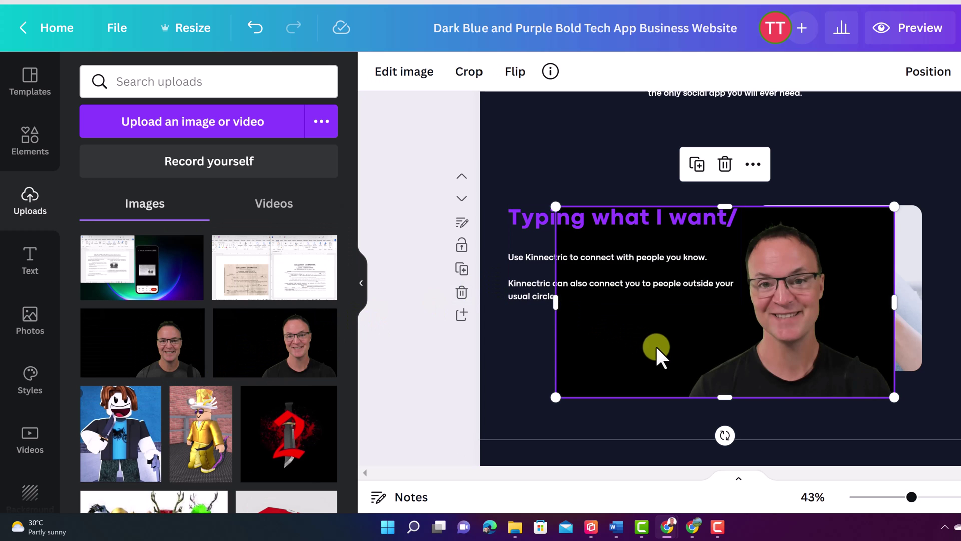
left_click_drag(764, 382, 725, 373)
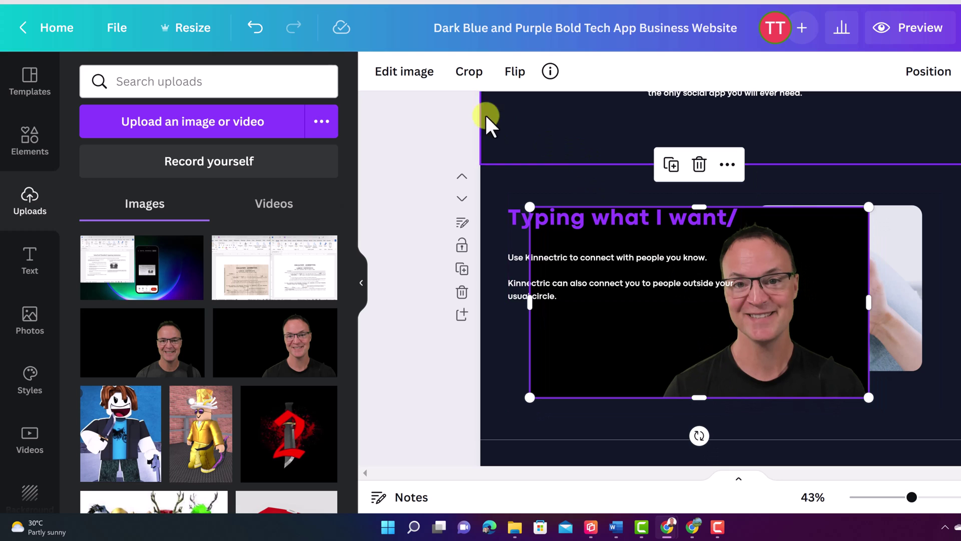
left_click(467, 75)
left_click_drag(531, 394, 655, 403)
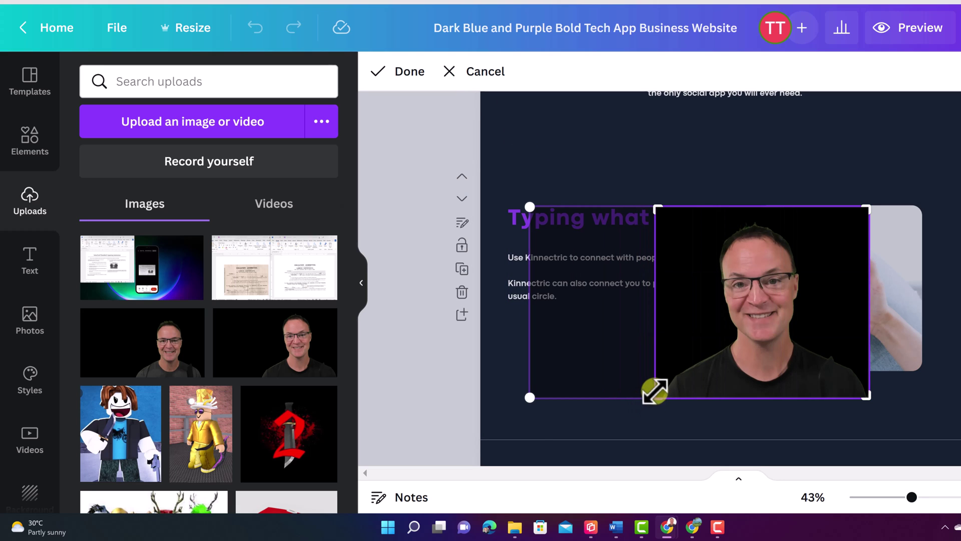
left_click(670, 172)
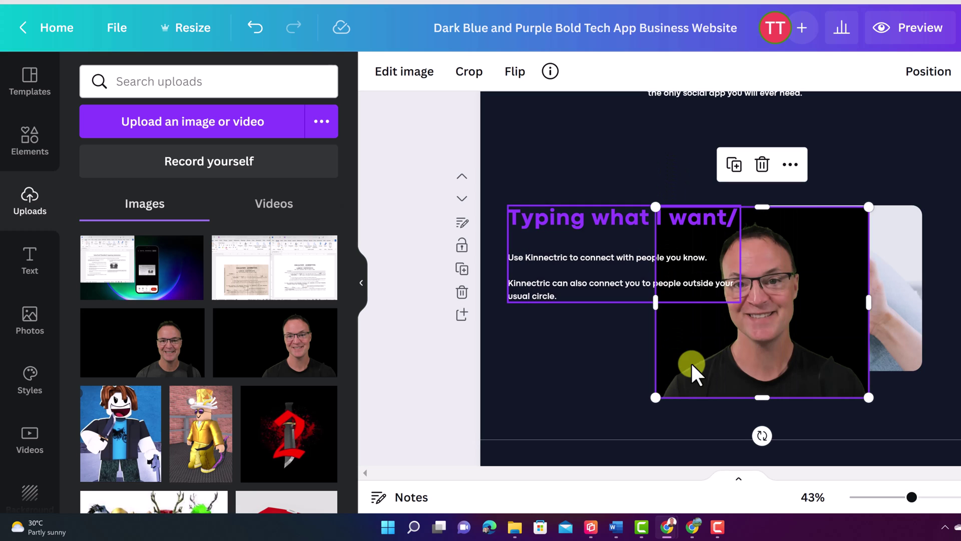
left_click_drag(752, 371, 747, 384)
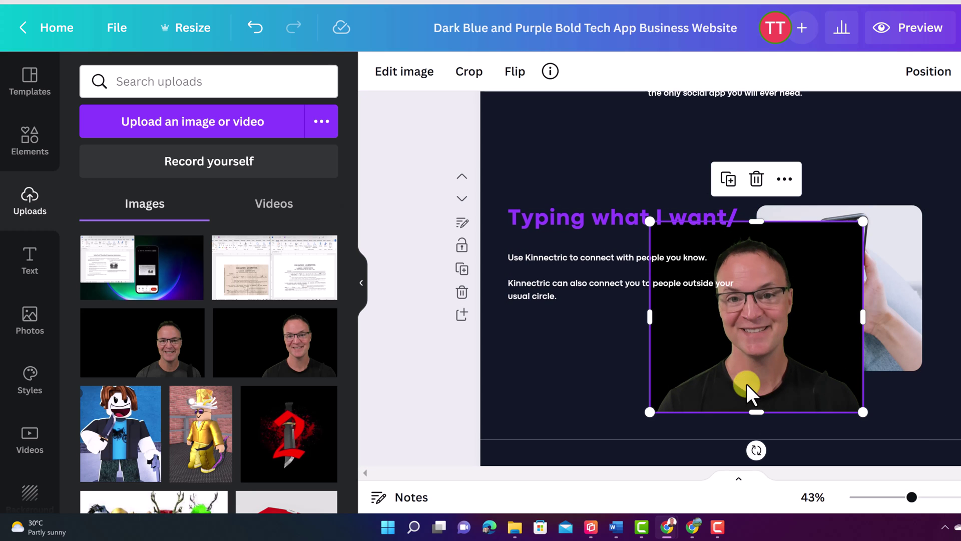
Step: Remove the headshot's background with BG Remover and place the cutout over the phone photo
left_click(398, 79)
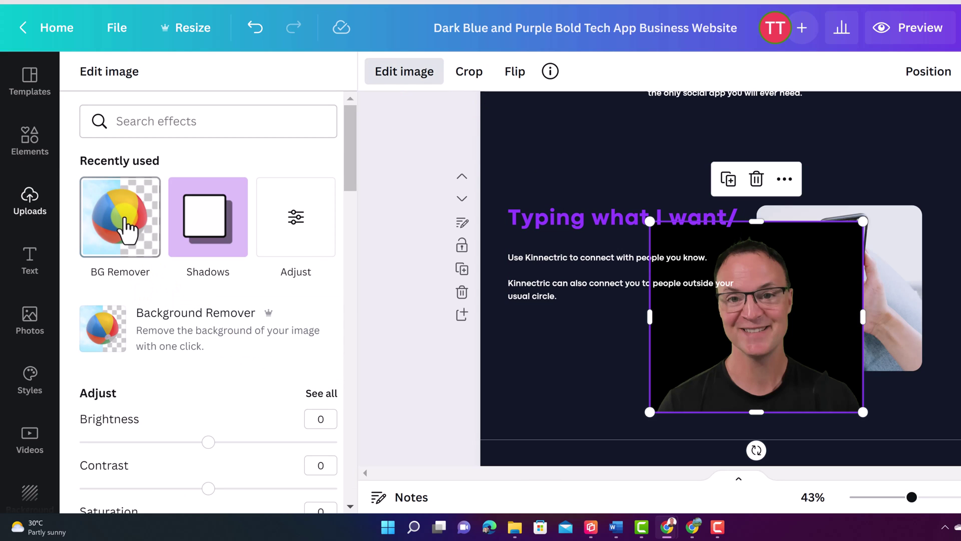
left_click(128, 231)
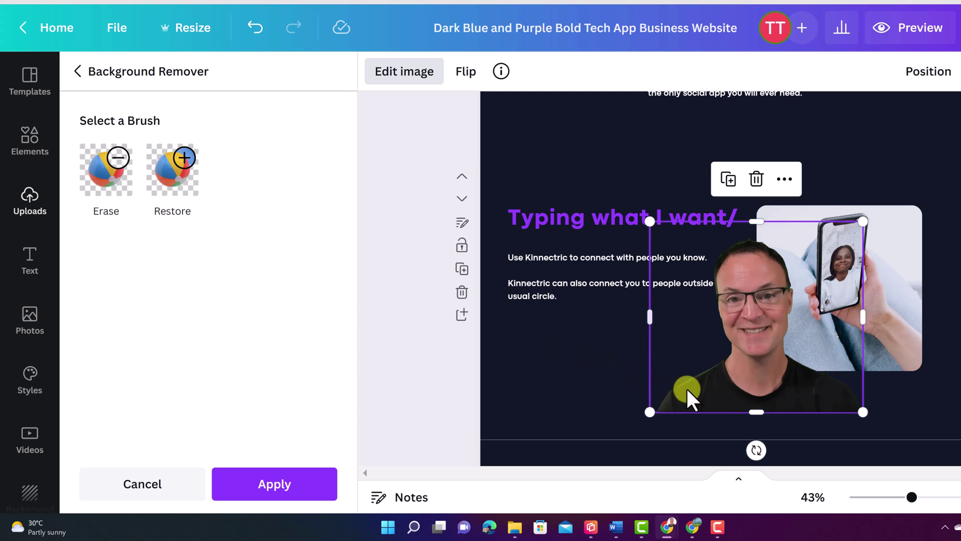
left_click(294, 487)
left_click_drag(723, 395, 755, 382)
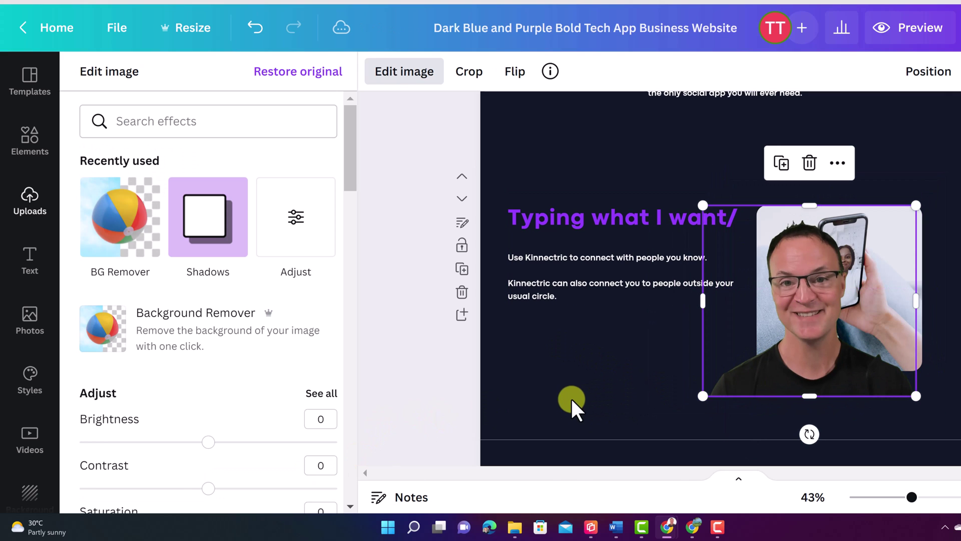
left_click(644, 393)
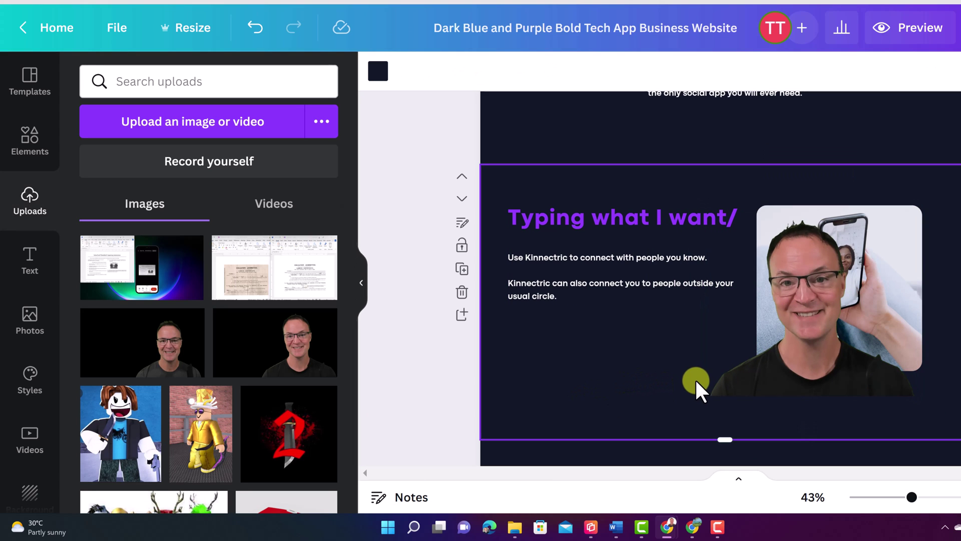
Step: Bring the presenter cutout to the front and shift it left so the phone stays partly visible
left_click(802, 348)
right_click(802, 349)
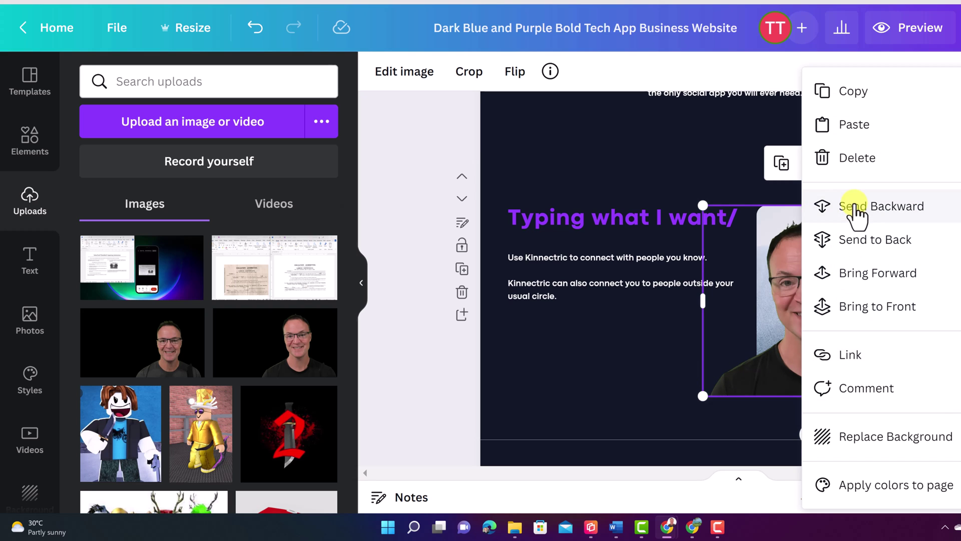
left_click(857, 210)
left_click_drag(760, 386, 783, 398)
right_click(783, 398)
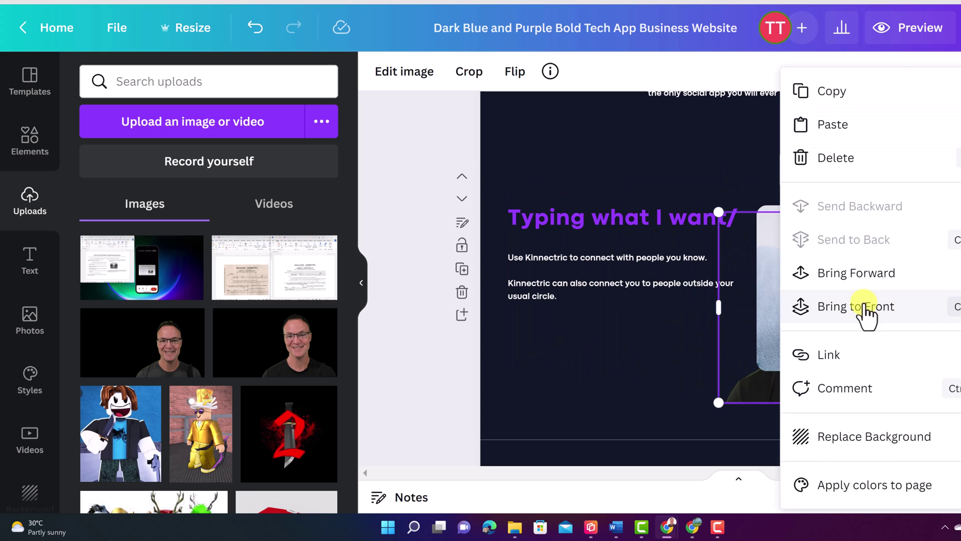
left_click(863, 307)
left_click_drag(801, 389, 713, 384)
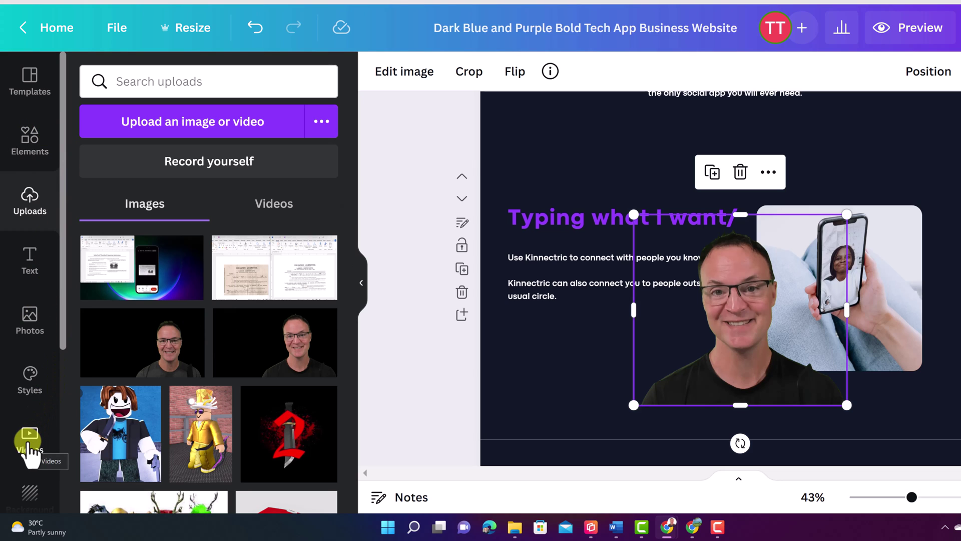
left_click(30, 443)
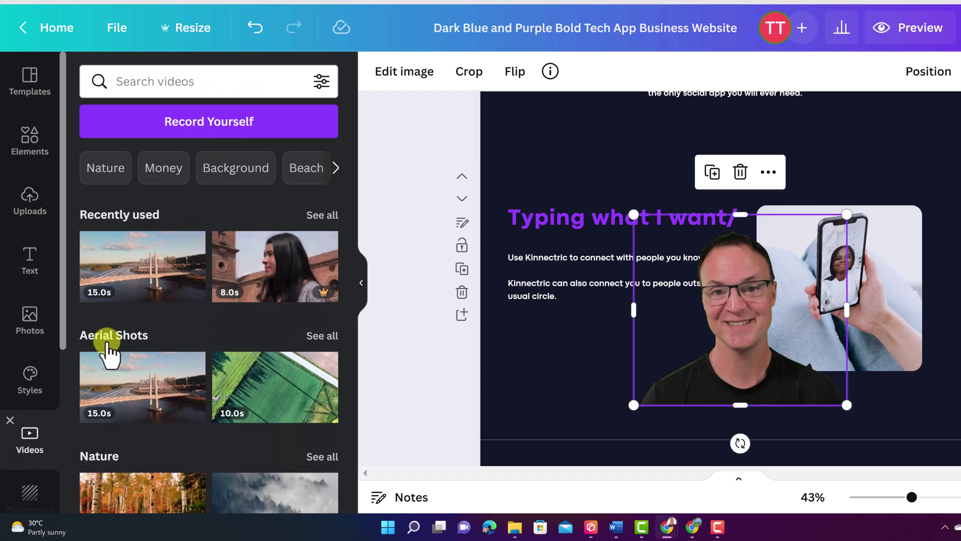
scroll(499, 330, "down", 10)
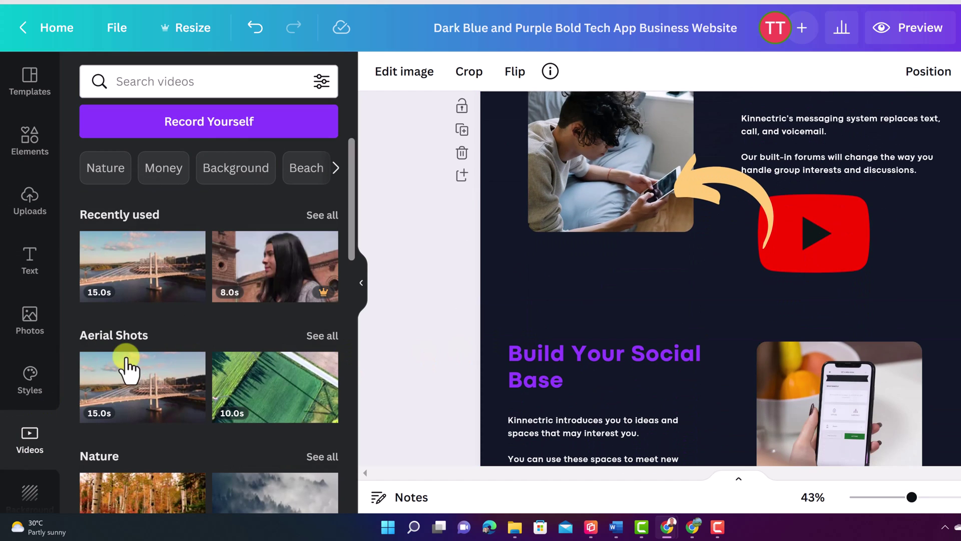
left_click(167, 84)
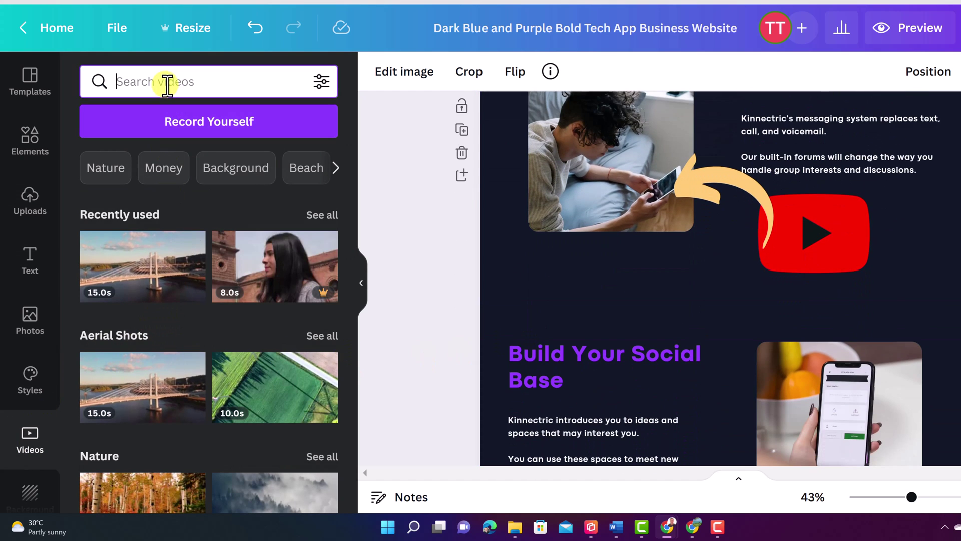
left_click(162, 167)
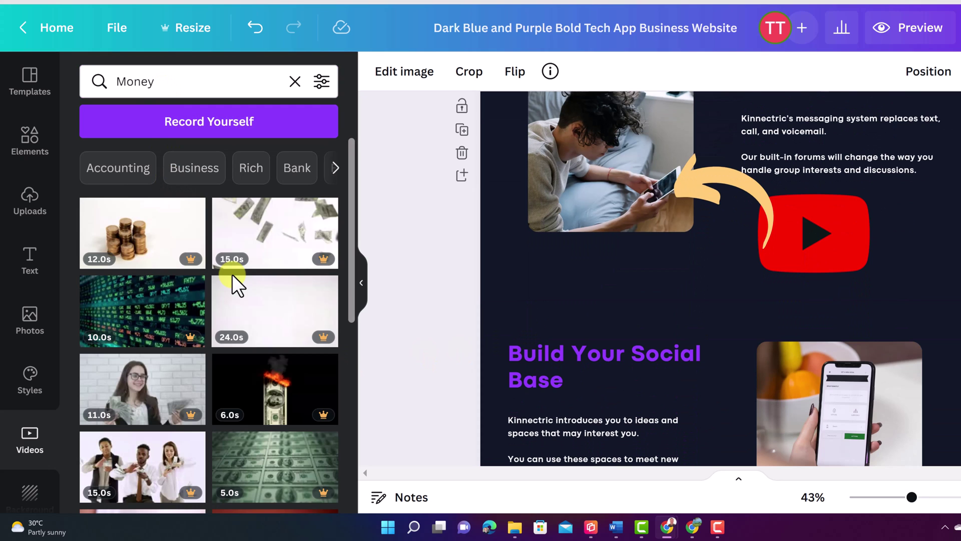
scroll(271, 306, "down", 2)
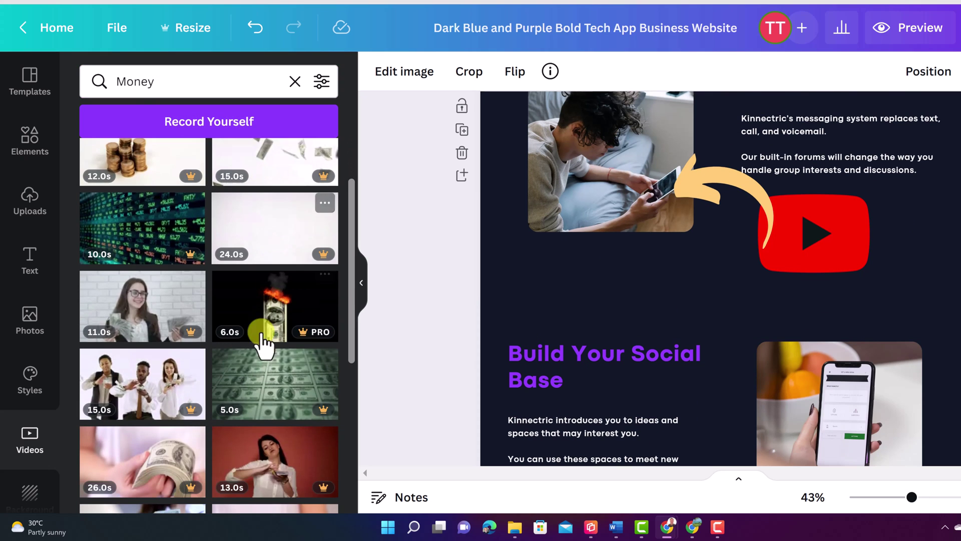
scroll(200, 353, "down", 6)
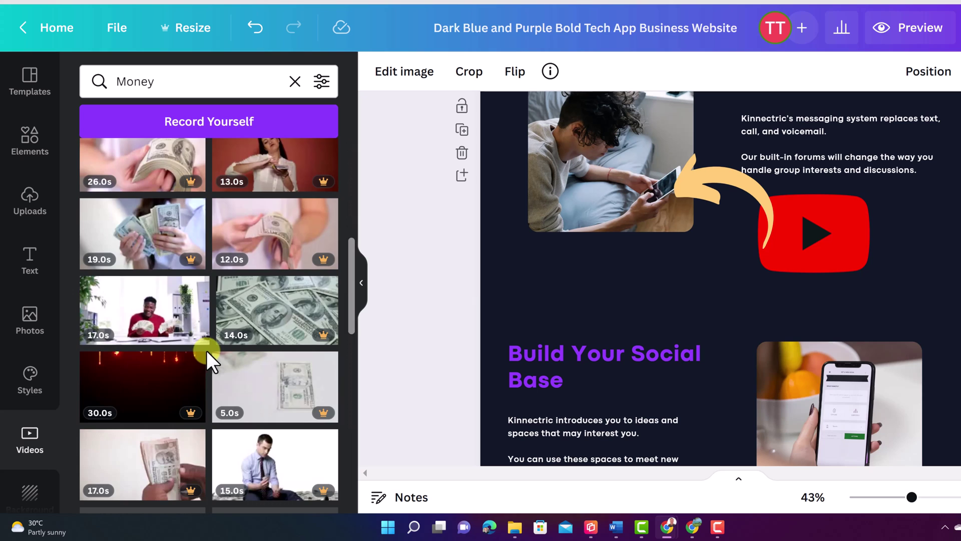
scroll(206, 351, "up", 8)
scroll(205, 344, "up", 1)
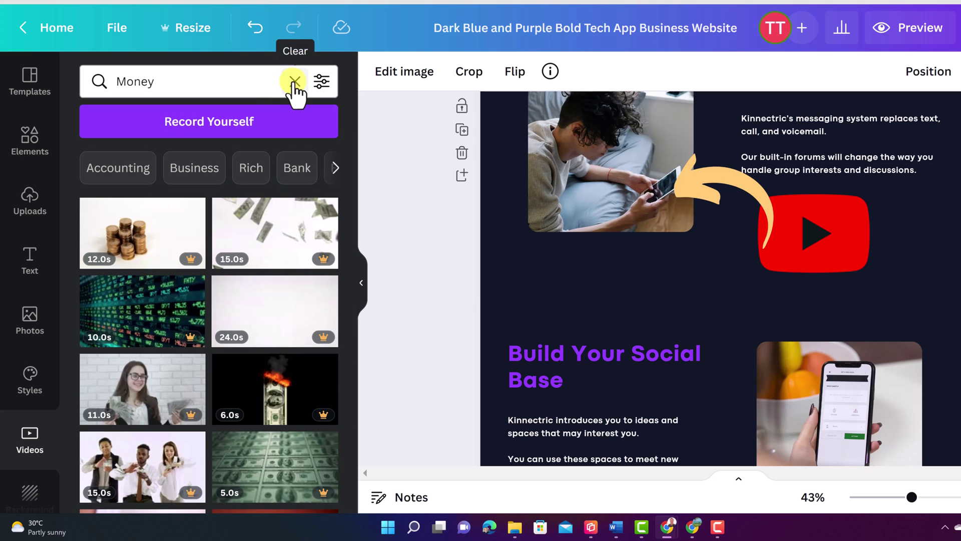
left_click(294, 81)
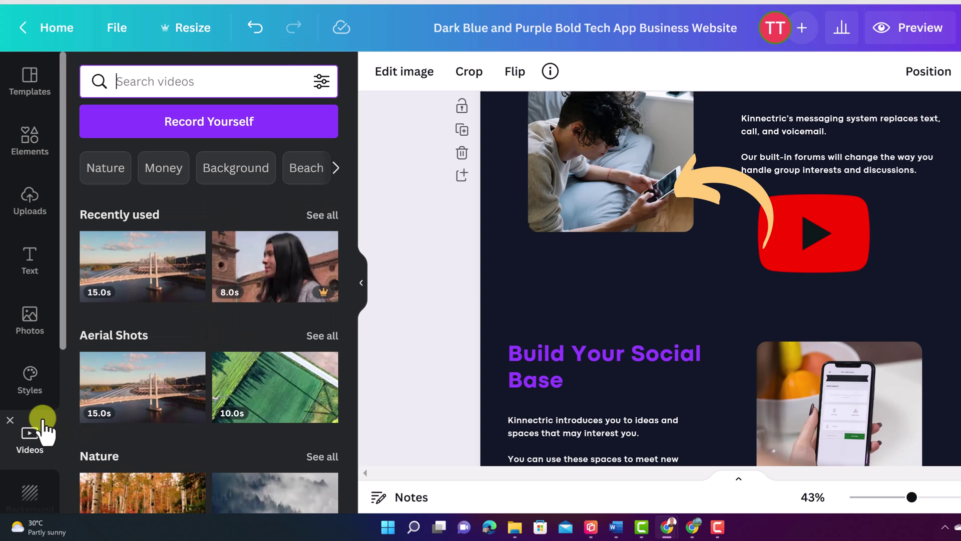
scroll(44, 429, "down", 2)
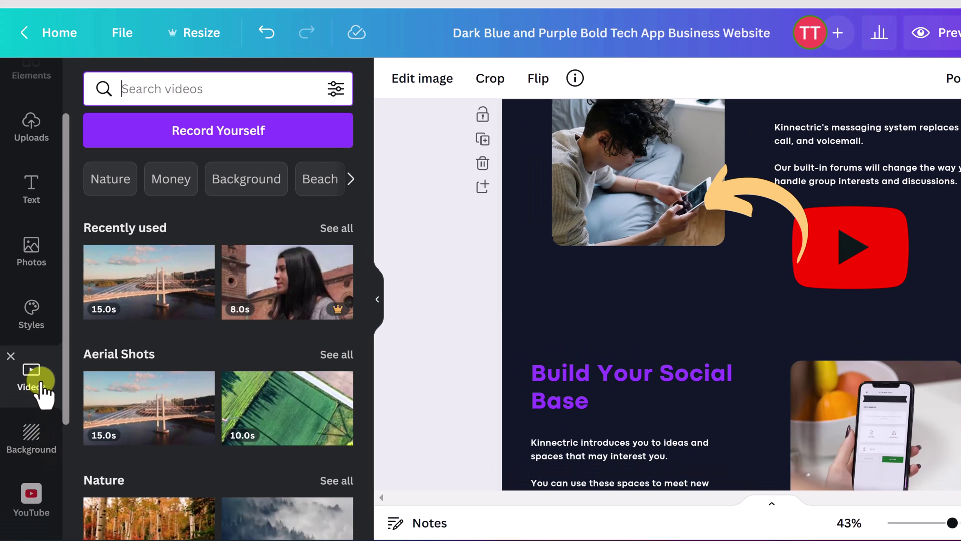
scroll(551, 350, "down", 3)
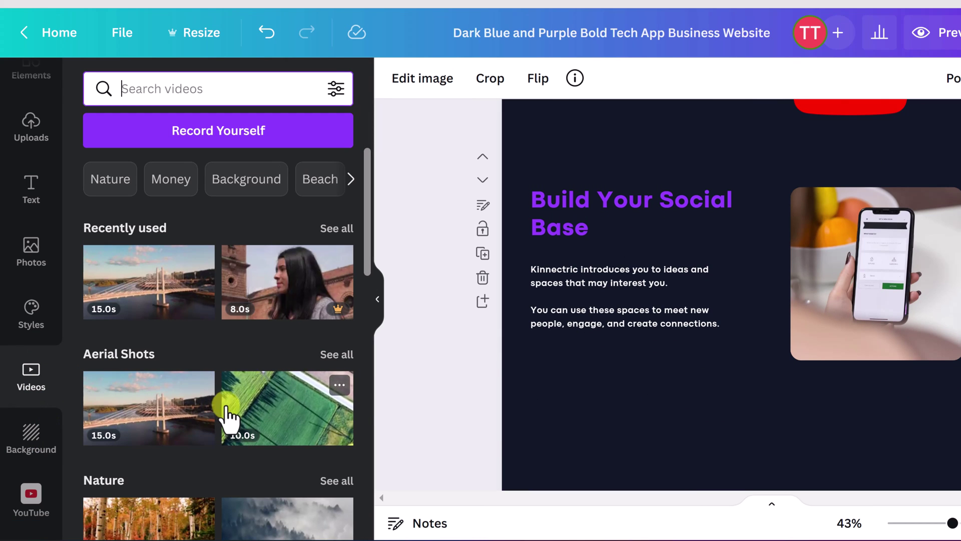
left_click(624, 319)
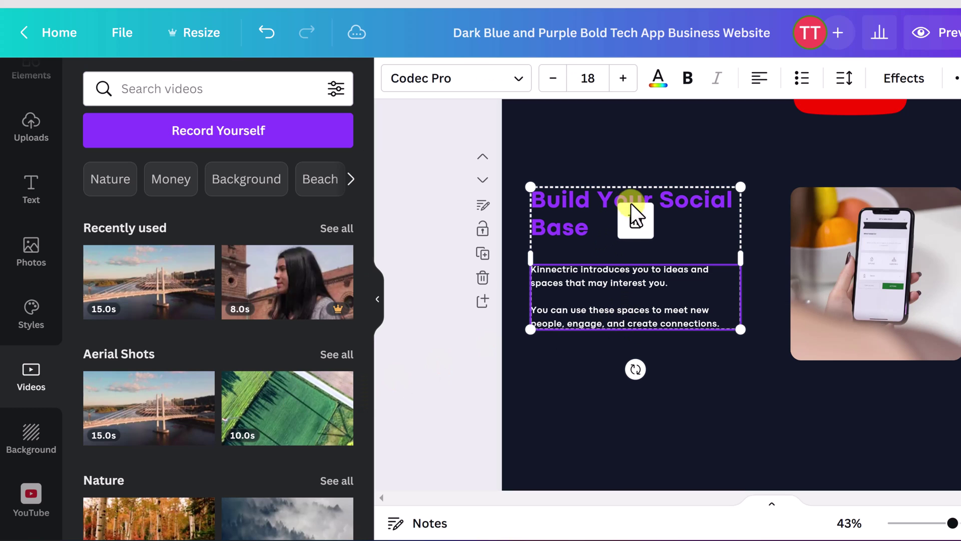
Step: Delete the body paragraph and change the 'Build Your Social Base' heading to 'Videos'
left_click(637, 220)
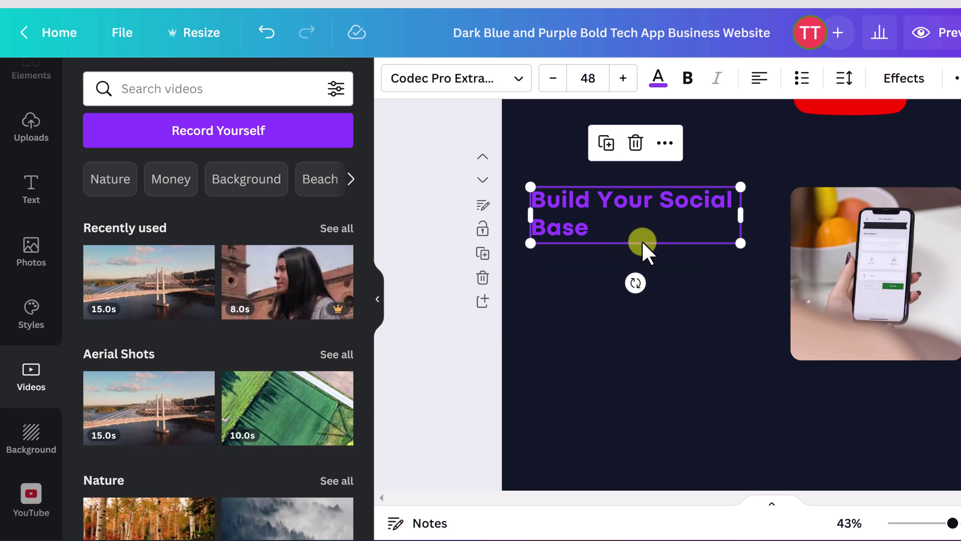
double_click(641, 239)
left_click_drag(547, 228, 592, 227)
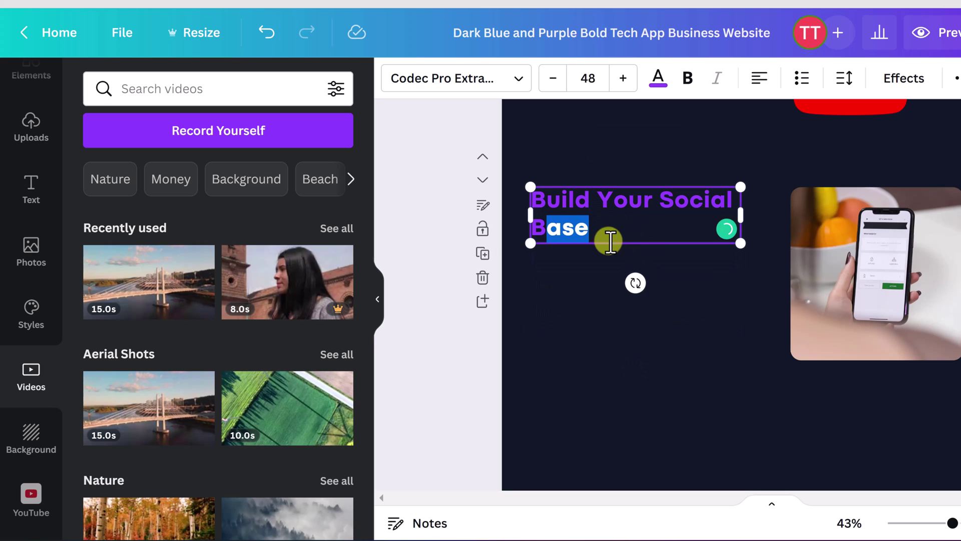
left_click(576, 227)
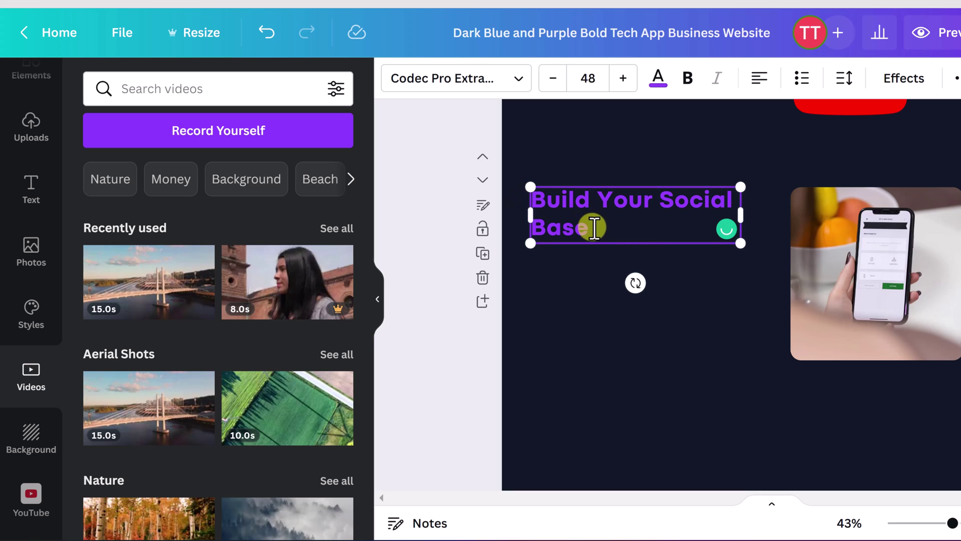
left_click_drag(590, 226, 526, 194)
type("Videos")
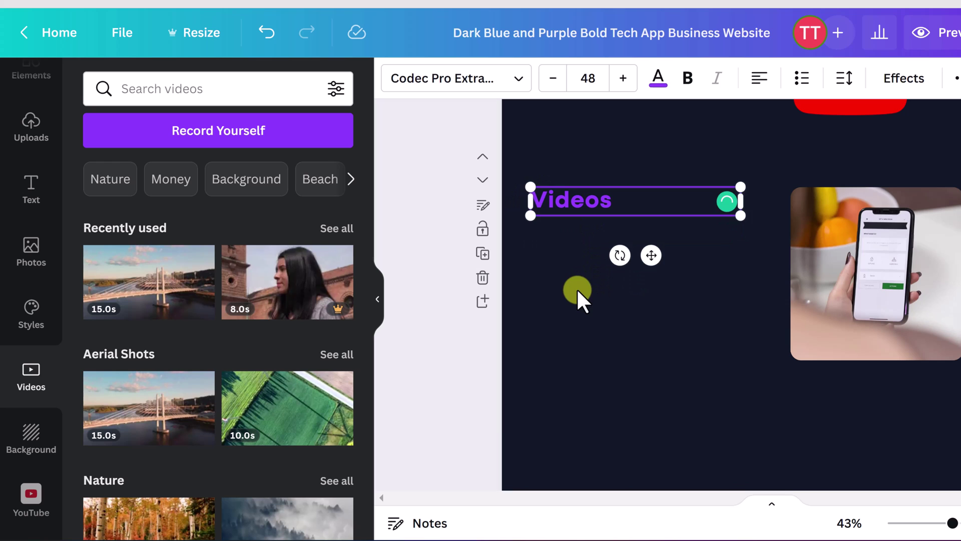
left_click(575, 291)
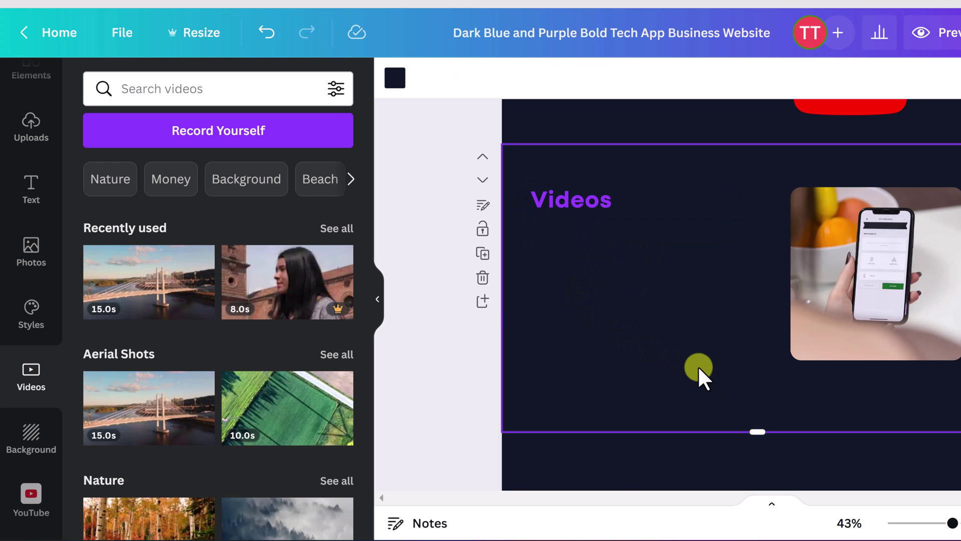
Step: Open the YouTube app from the More panel's Discover content section
scroll(93, 399, "down", 5)
scroll(20, 430, "down", 3)
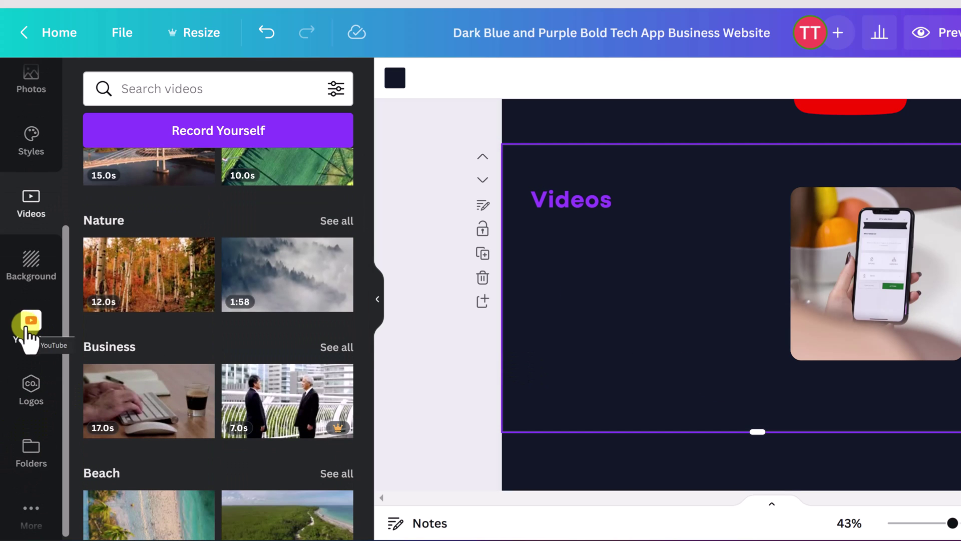
scroll(28, 510, "down", 1)
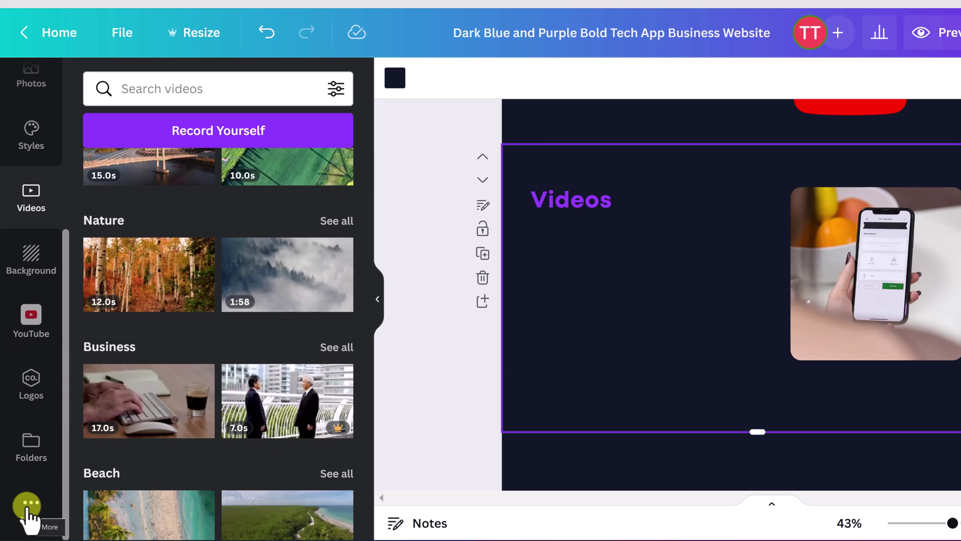
left_click(28, 505)
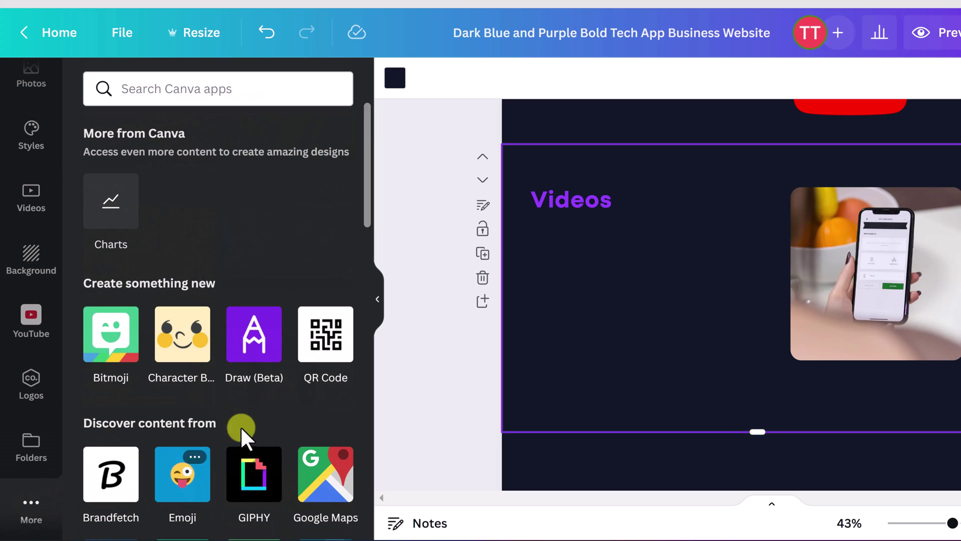
scroll(272, 436, "down", 5)
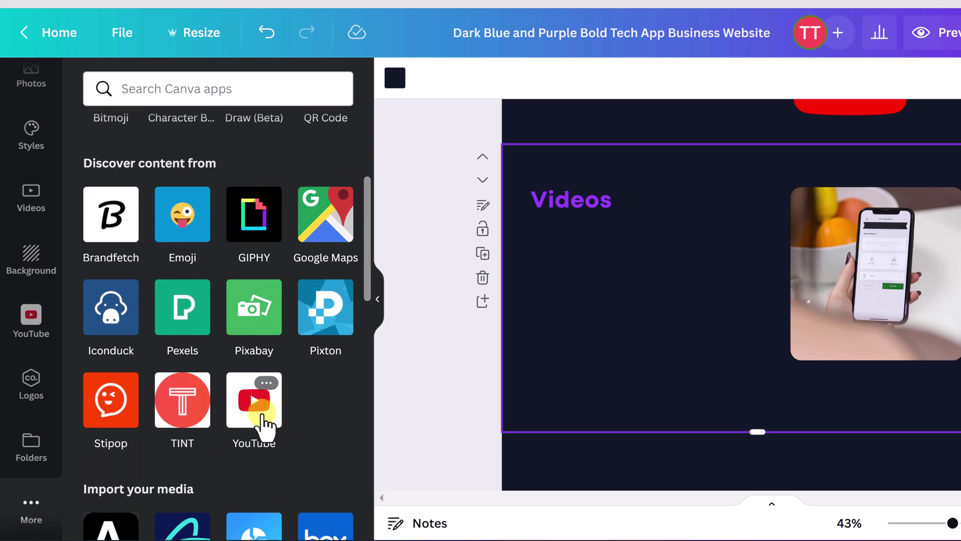
left_click(31, 323)
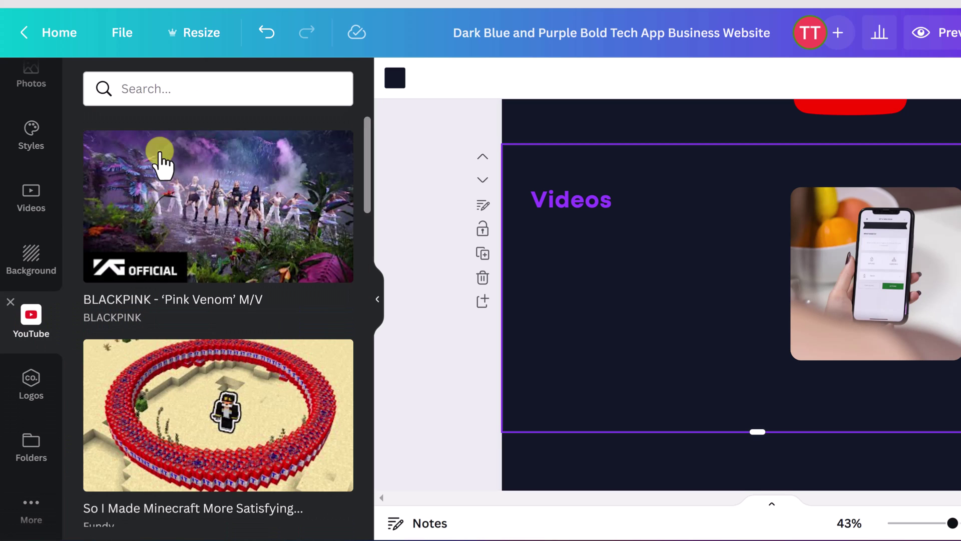
Step: Search YouTube for teachers tech, add the Excel Pivot Table Tutorial video and shrink it
left_click(182, 89)
type("teachers tech")
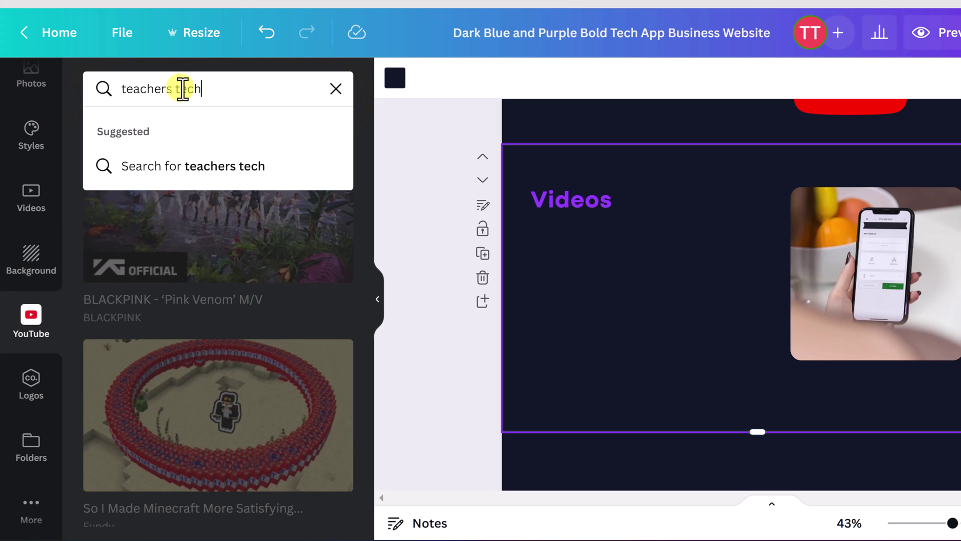
key("Return")
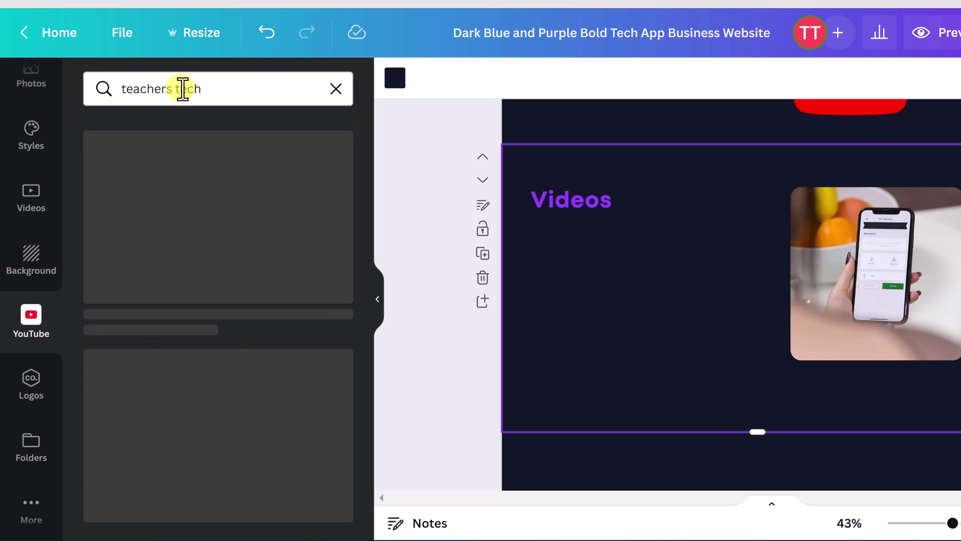
scroll(209, 322, "down", 3)
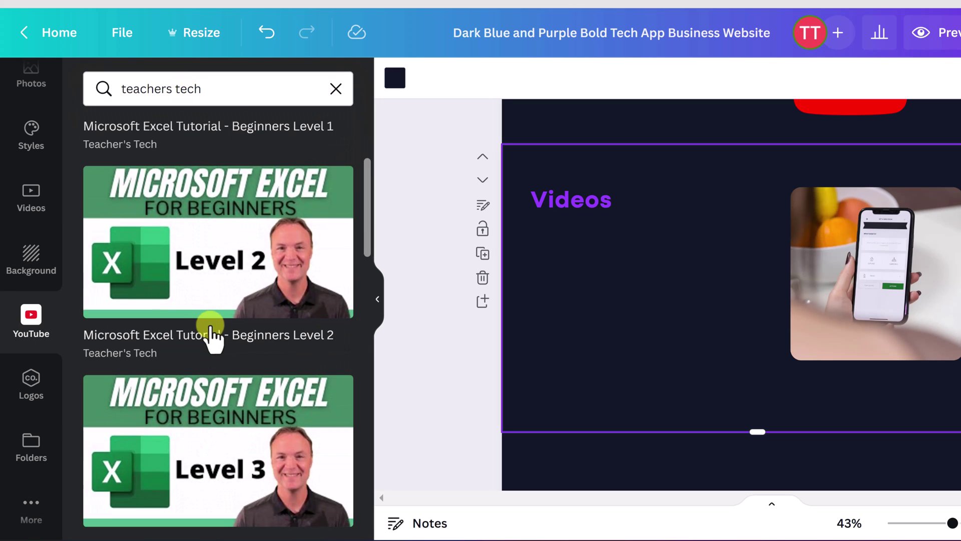
scroll(210, 335, "down", 10)
left_click(210, 370)
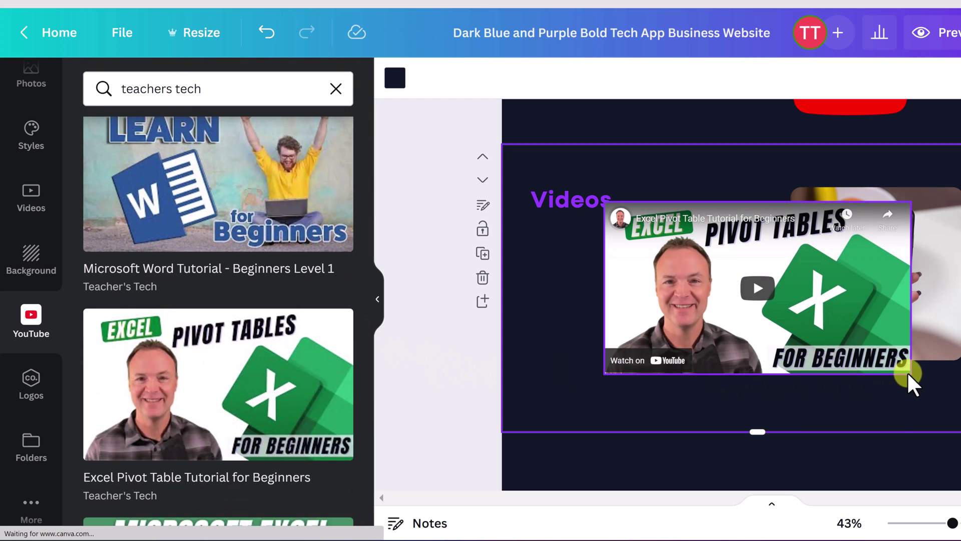
left_click(872, 363)
left_click_drag(906, 374, 652, 277)
Step: Add the Microsoft Outlook tutorial video below it, shrunk to match
scroll(253, 408, "down", 10)
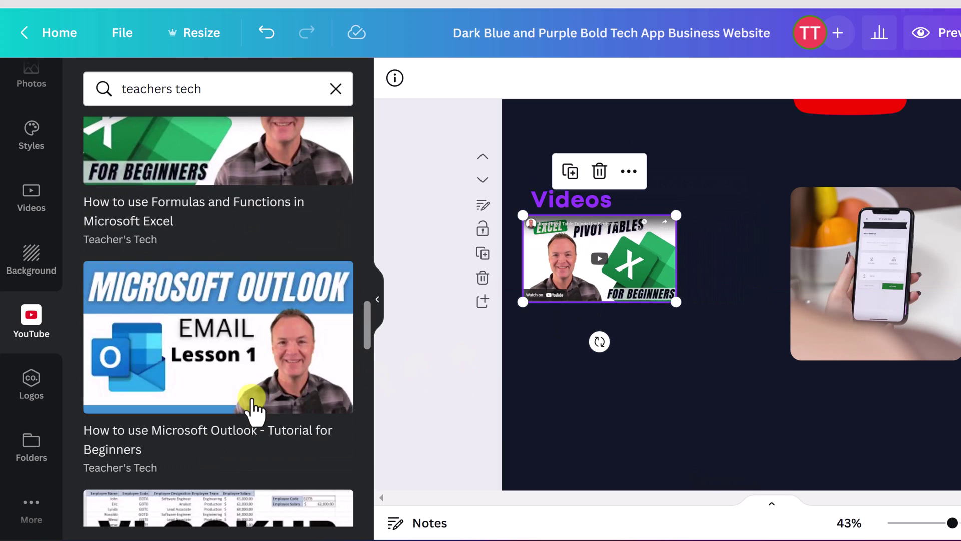
left_click_drag(254, 405, 680, 435)
left_click_drag(830, 489, 680, 401)
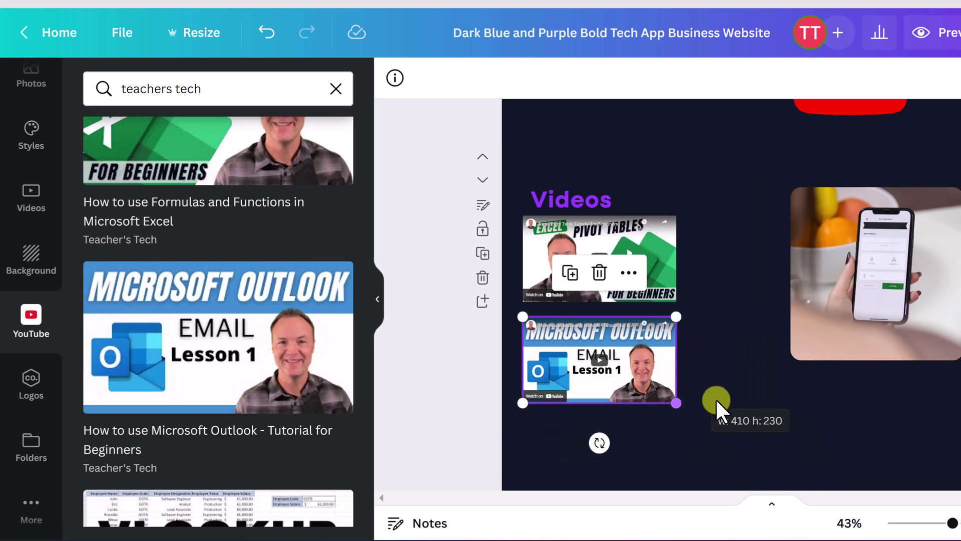
left_click(781, 427)
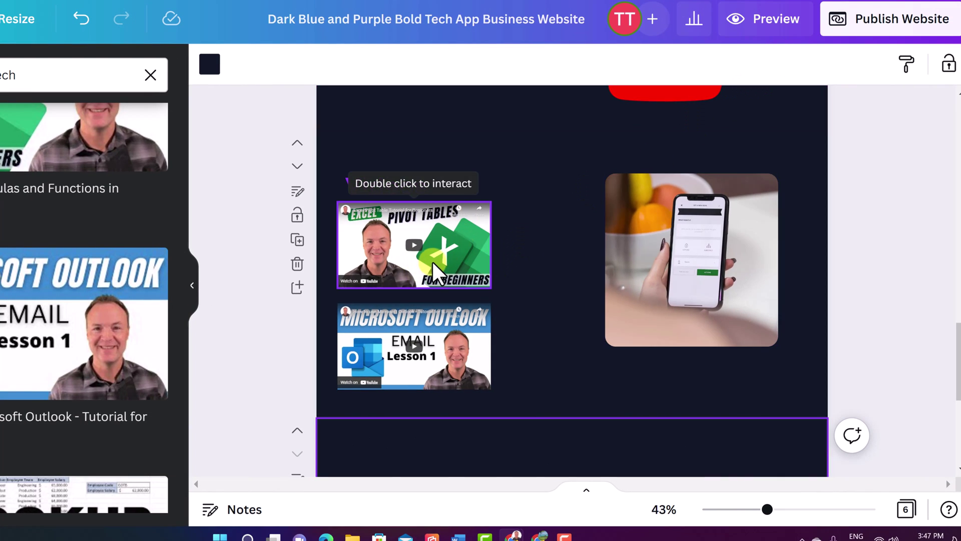
Step: Preview the website with both video embeds, then exit back to the editor
left_click(747, 140)
left_click(544, 306)
left_click(764, 20)
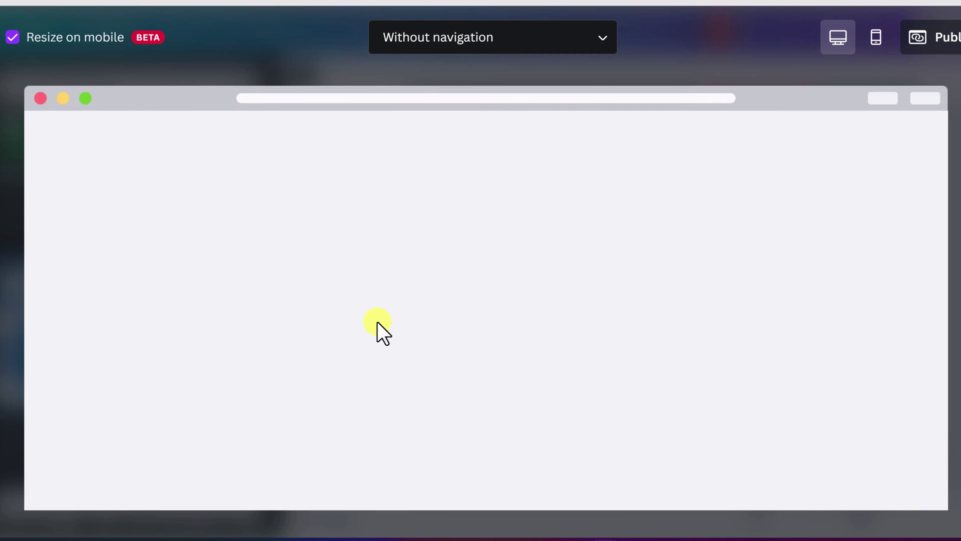
scroll(380, 316, "down", 15)
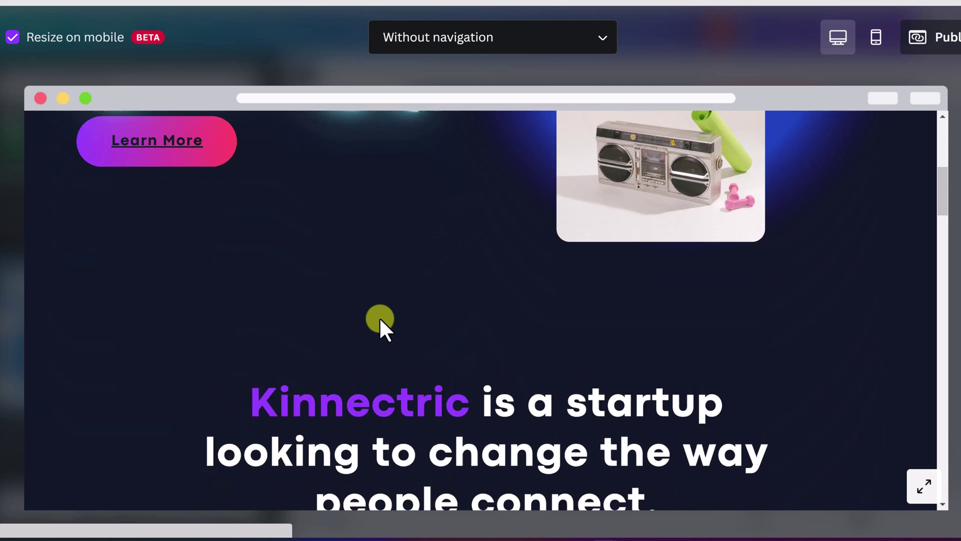
scroll(380, 317, "down", 20)
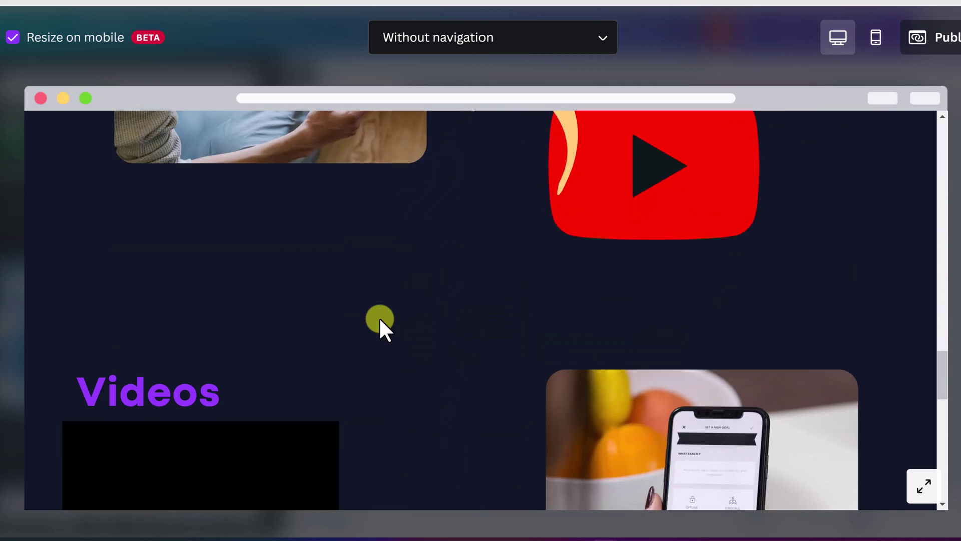
scroll(379, 317, "down", 2)
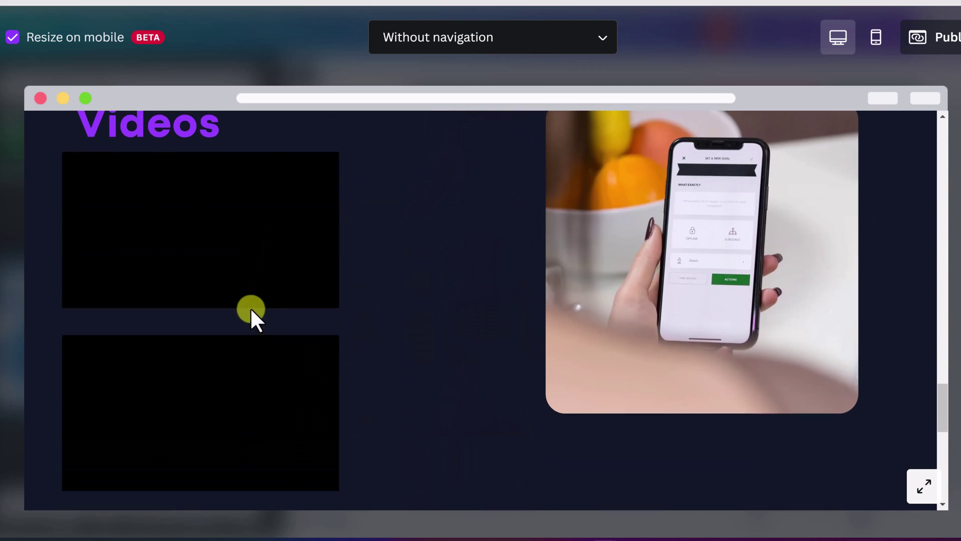
scroll(253, 312, "up", 3)
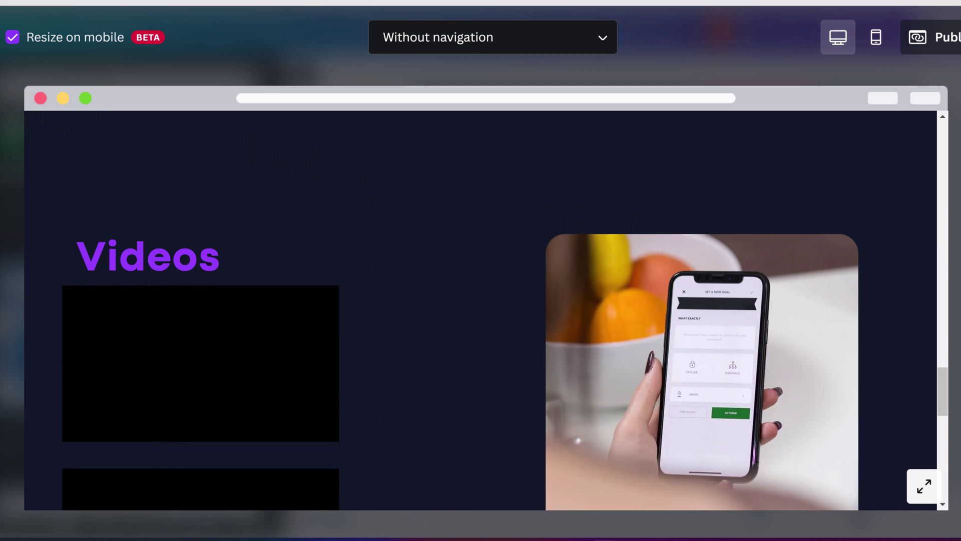
left_click(41, 98)
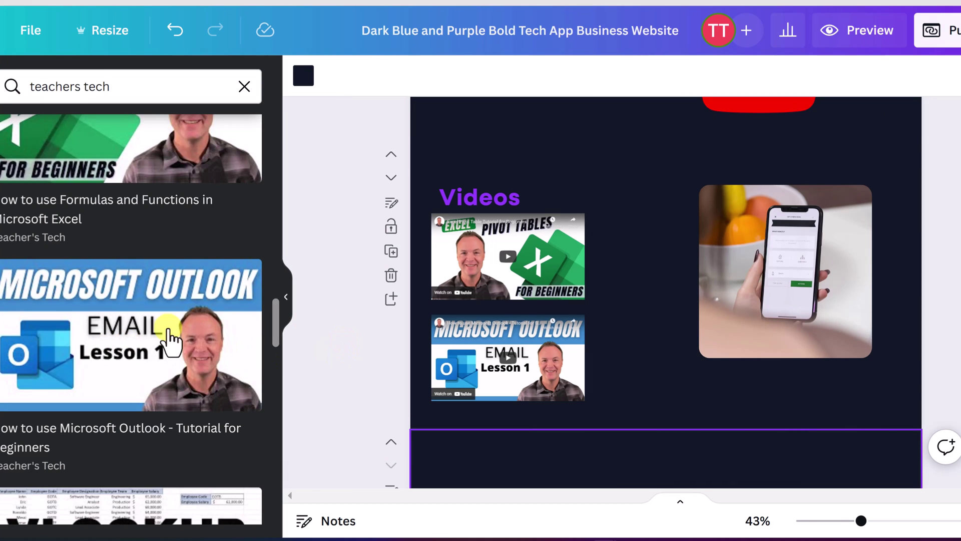
Step: Delete the 'Kinnectric is a startup' page
scroll(362, 352, "down", 3)
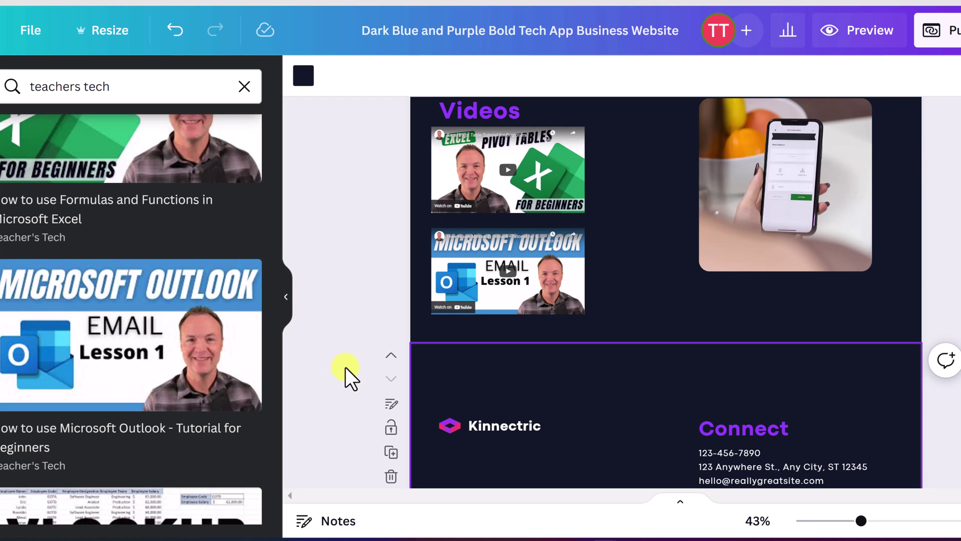
scroll(332, 368, "down", 6)
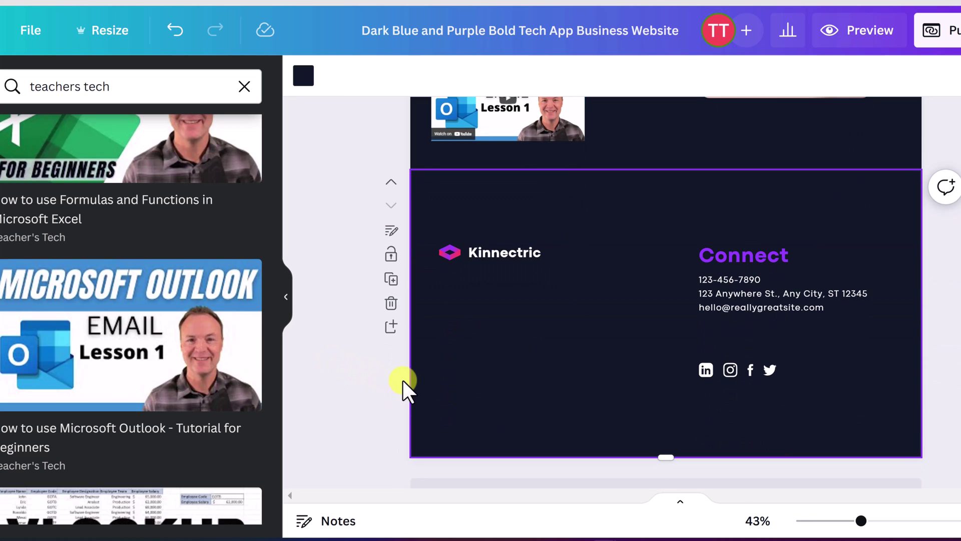
scroll(344, 275, "down", 2)
scroll(341, 272, "up", 3)
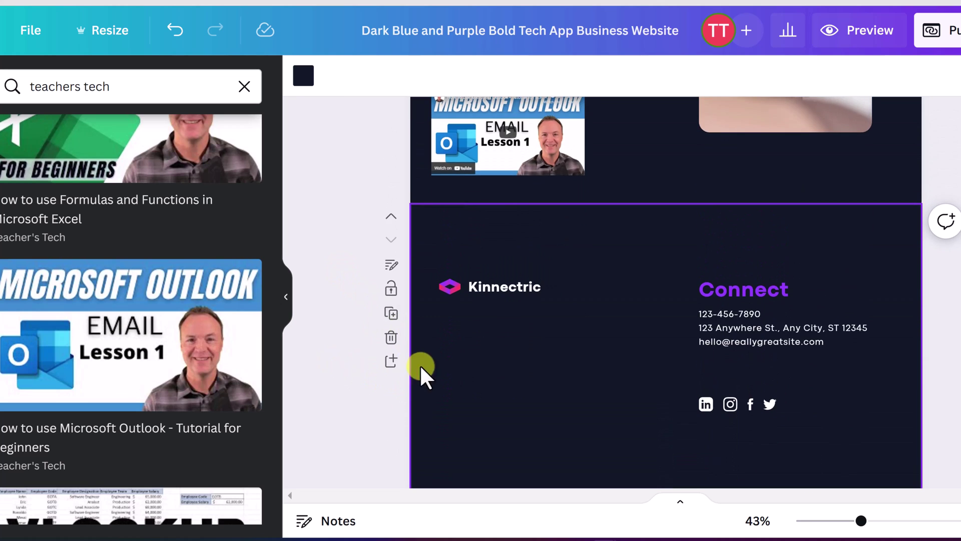
scroll(420, 364, "up", 20)
scroll(420, 365, "up", 10)
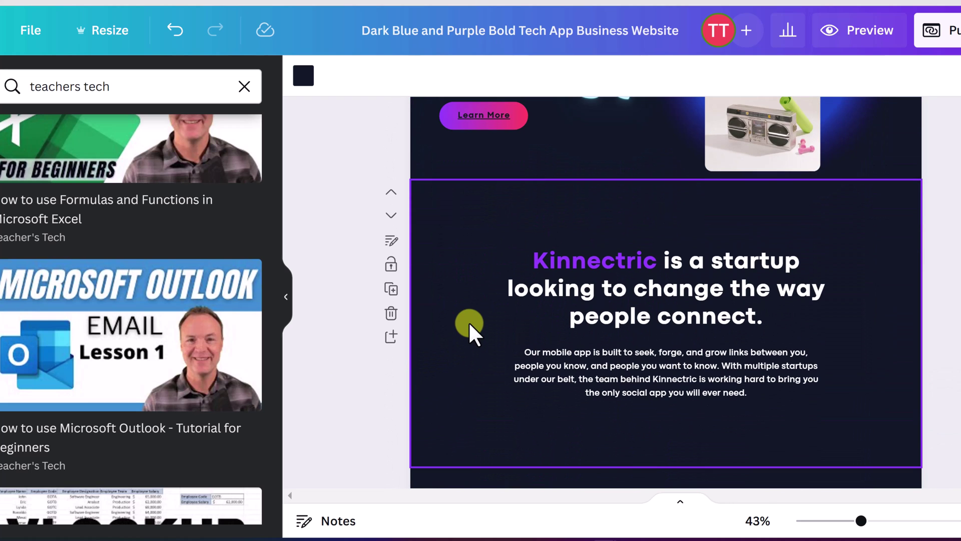
left_click(469, 322)
left_click(390, 314)
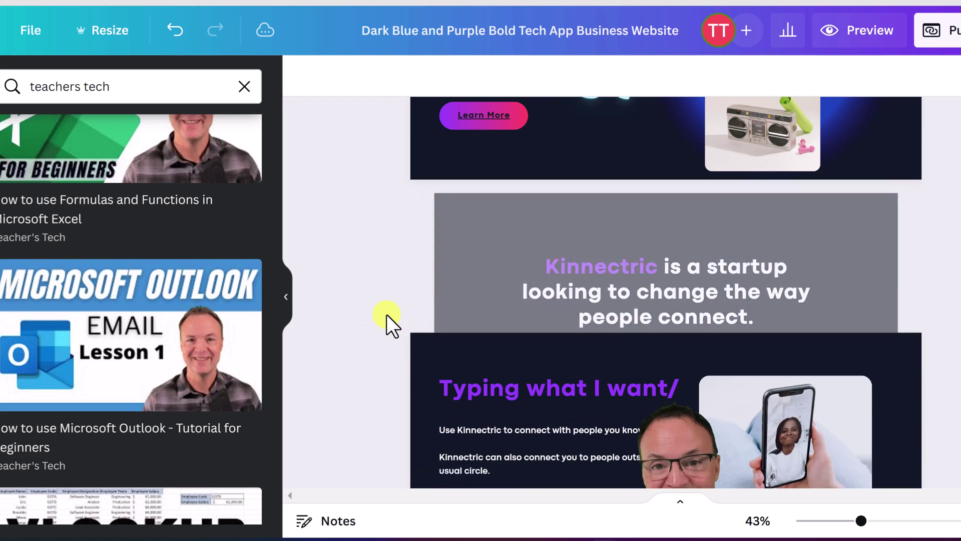
Step: Duplicate the Keep in Touch page, then delete the duplicate
scroll(430, 404, "down", 5)
left_click(431, 402)
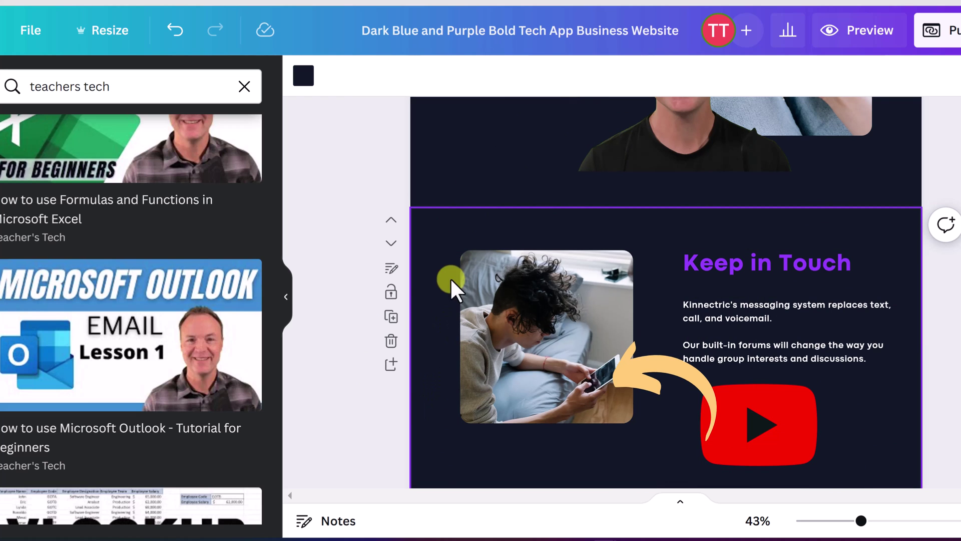
left_click(392, 318)
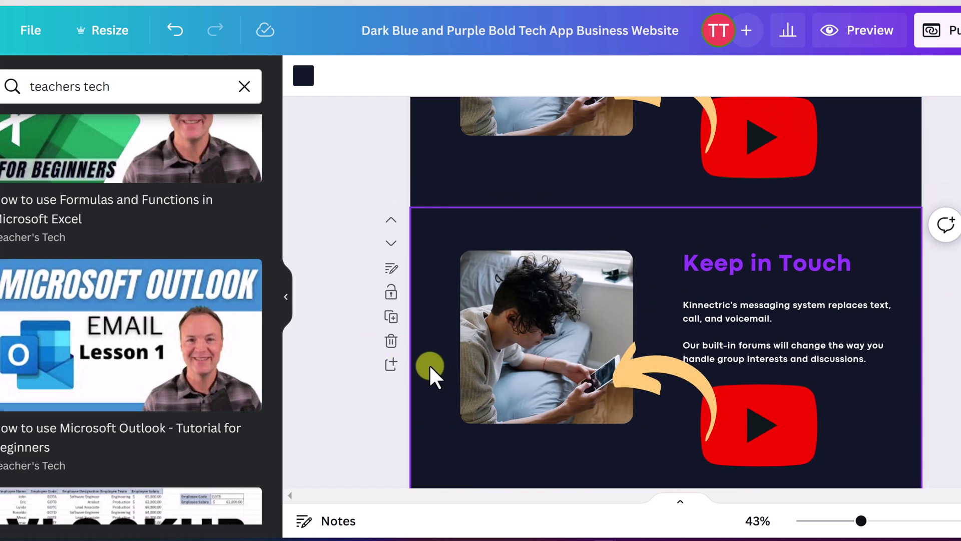
left_click(391, 342)
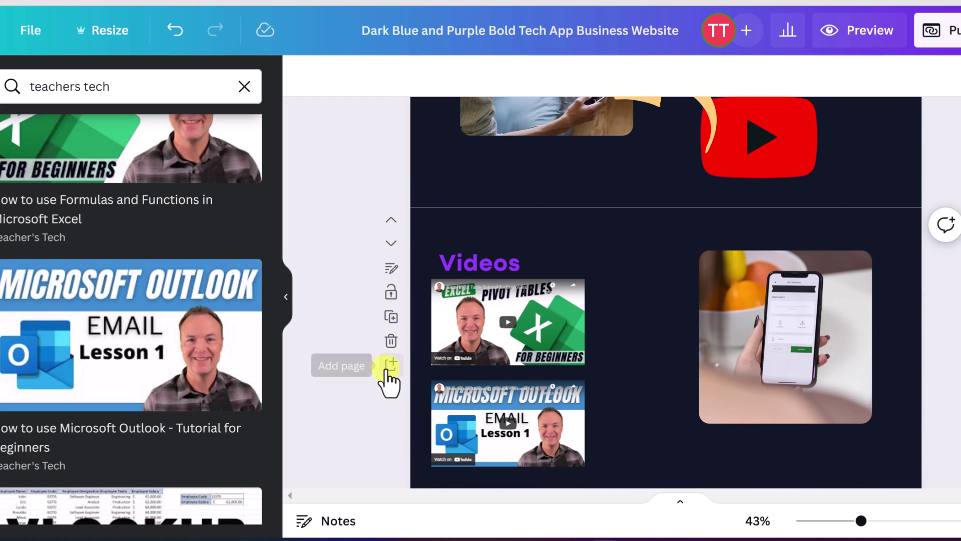
Step: Add a new blank page after the Connect footer
scroll(386, 378, "down", 3)
scroll(383, 367, "down", 4)
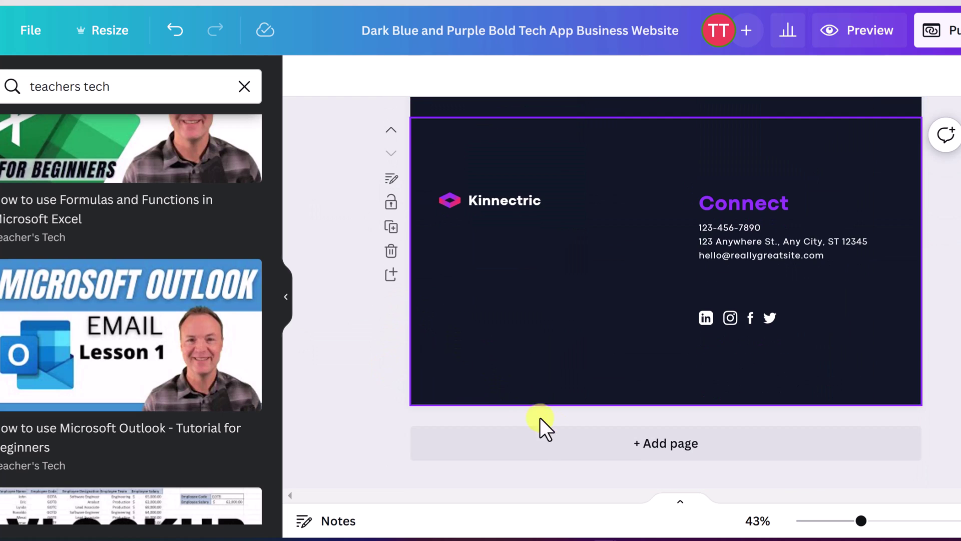
left_click(391, 275)
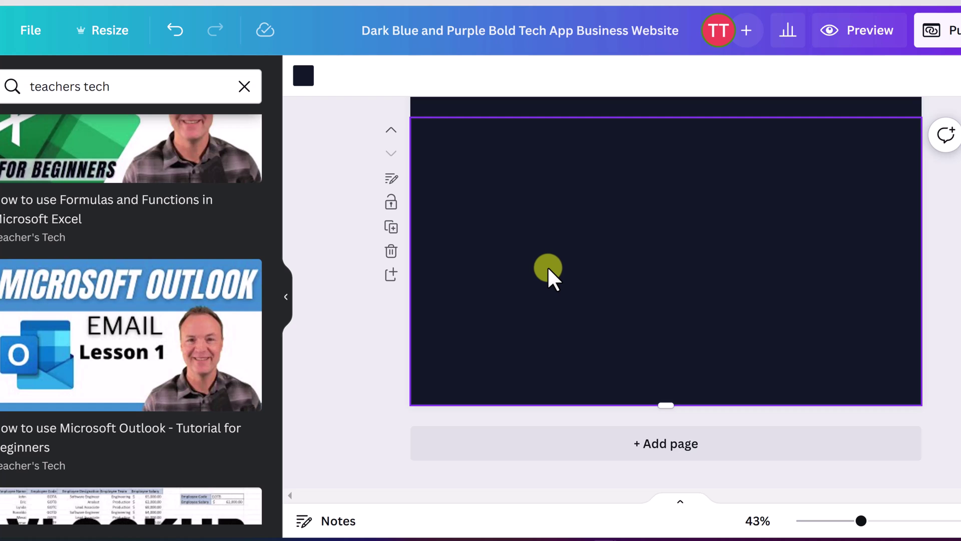
scroll(320, 211, "up", 2)
scroll(36, 208, "up", 5)
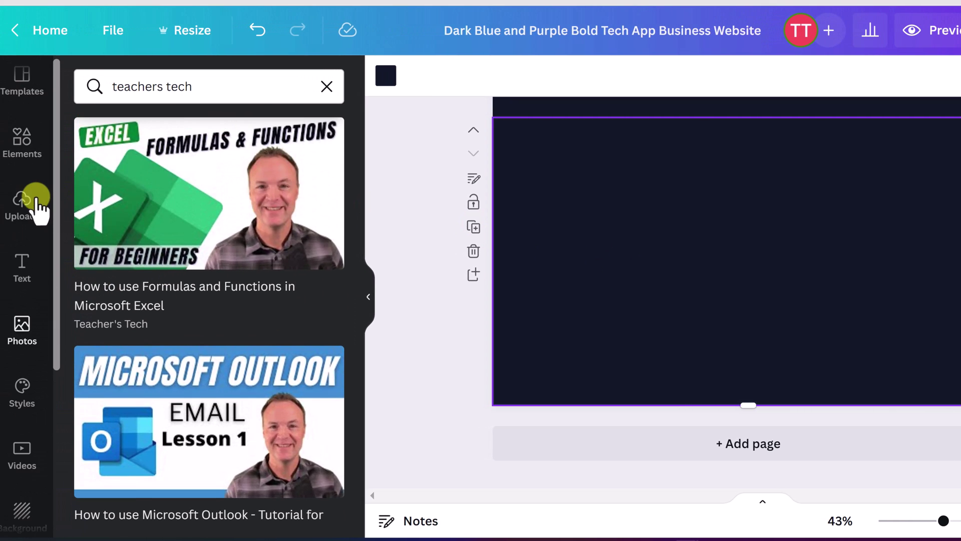
Step: Apply the Brand Identity page from the Freya Moore Branding Portfolio template to the blank page
left_click(23, 84)
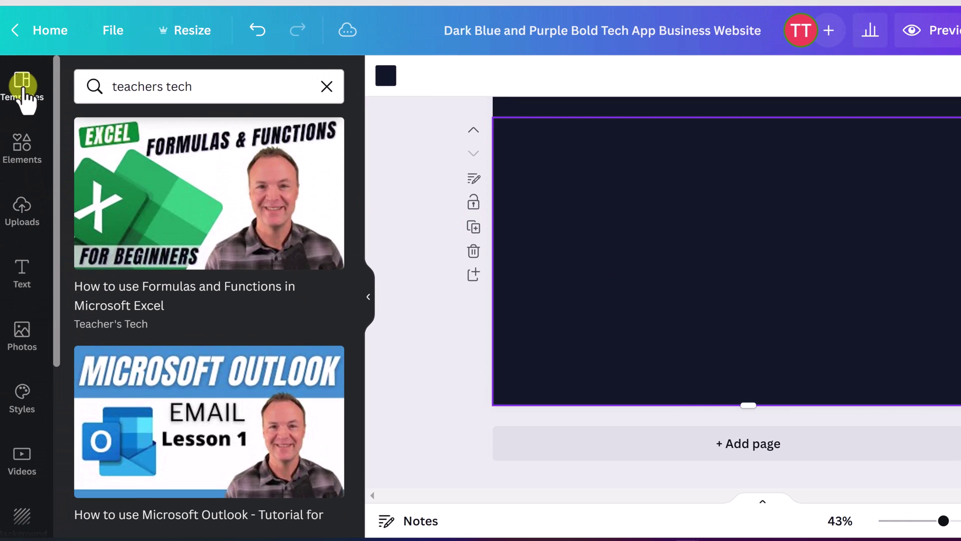
scroll(145, 325, "down", 2)
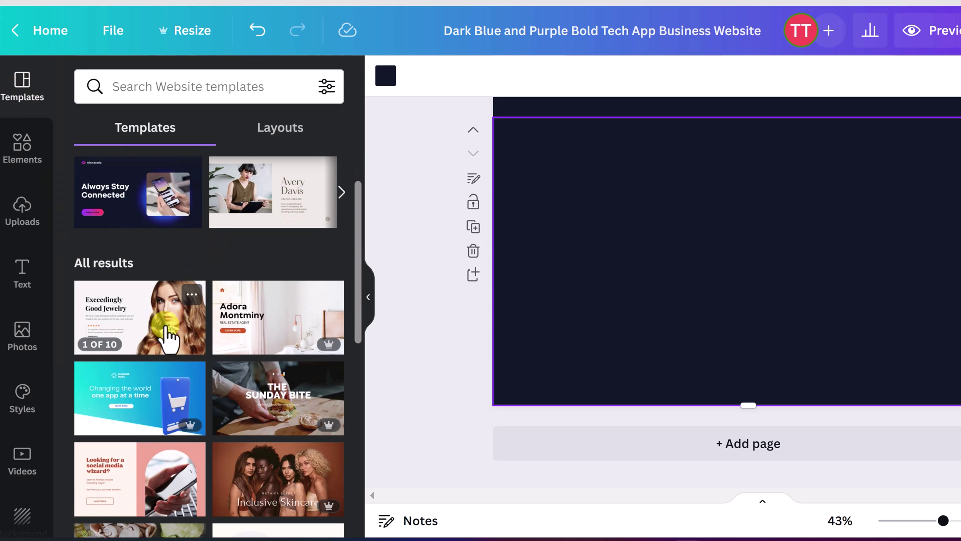
scroll(179, 335, "down", 1)
scroll(179, 335, "down", 3)
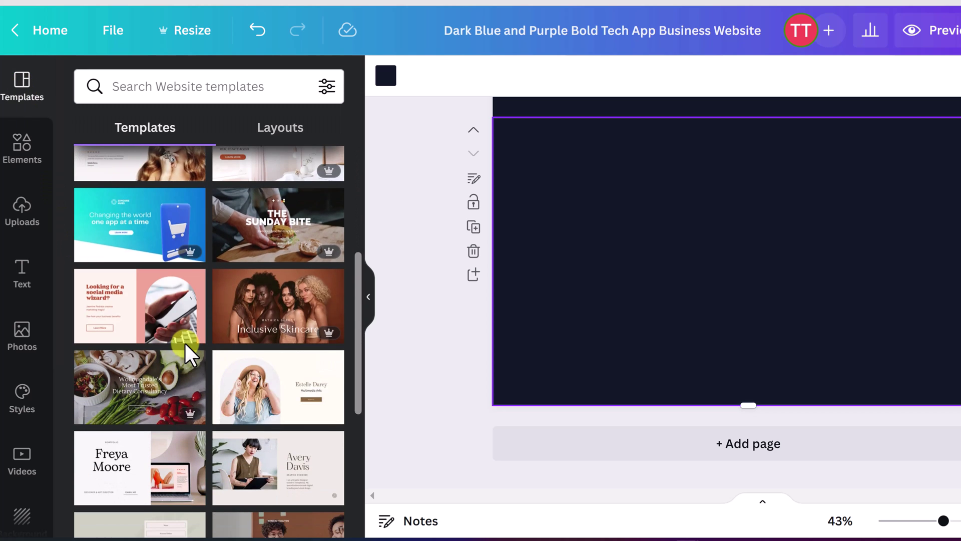
scroll(189, 343, "down", 2)
scroll(188, 351, "up", 2)
scroll(151, 343, "down", 3)
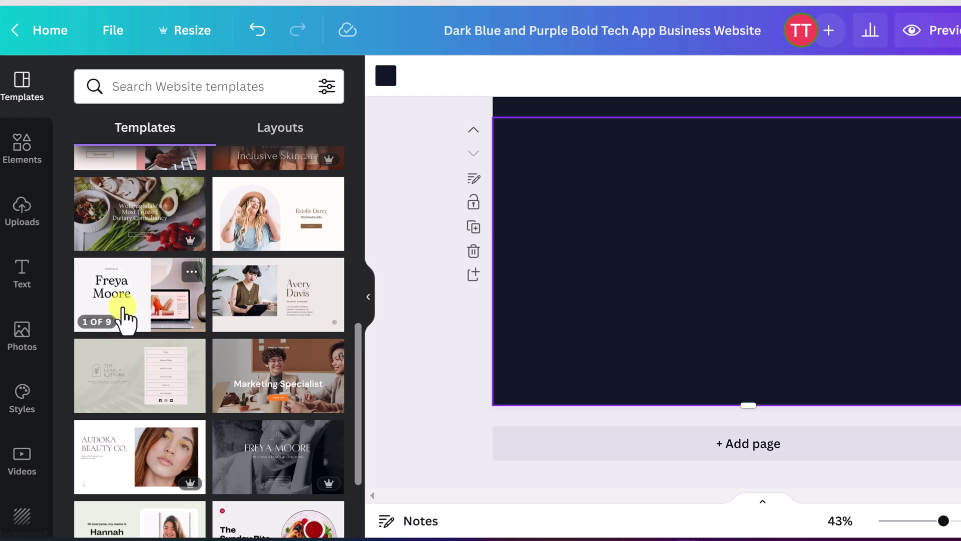
left_click(124, 311)
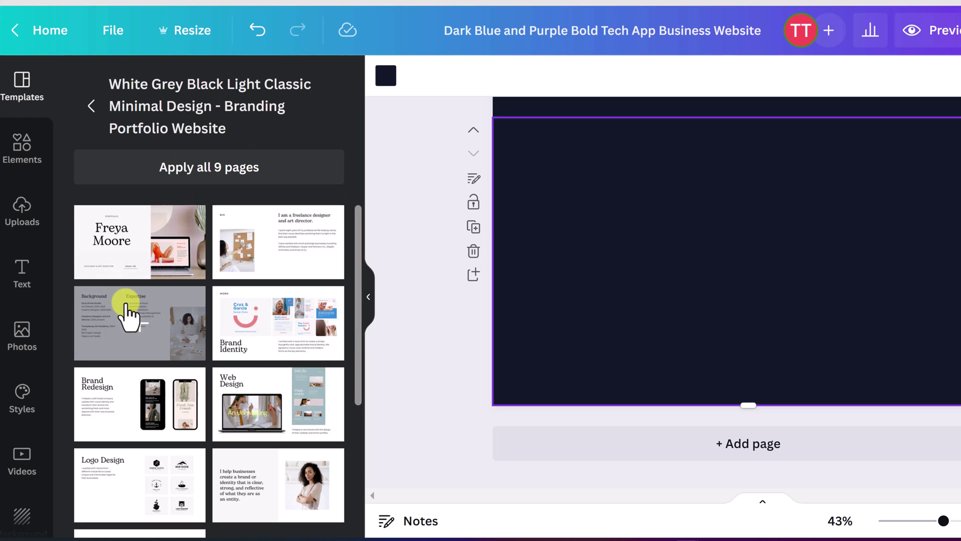
left_click(245, 349)
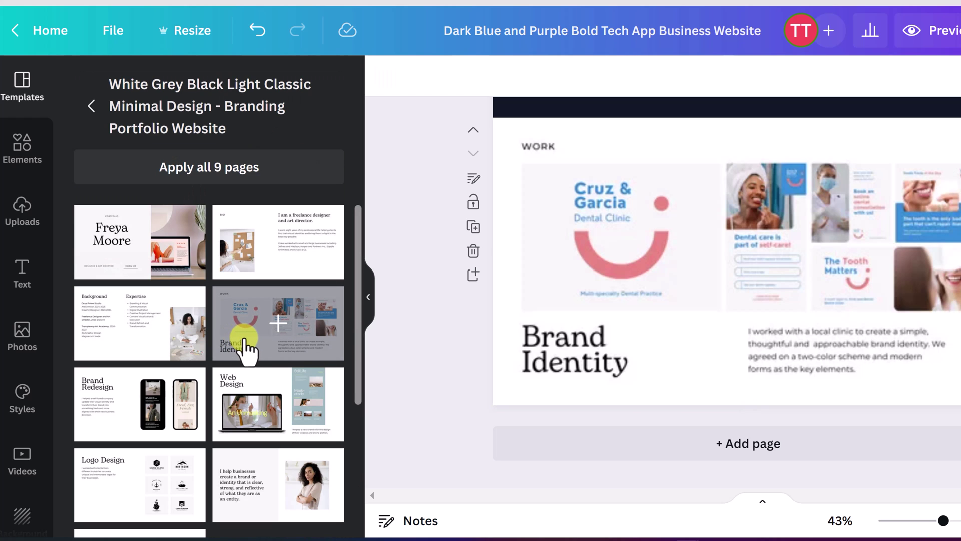
Step: Review the applied pages, selecting the Cruz & Garcia dental image and the Hello World page
left_click(758, 225)
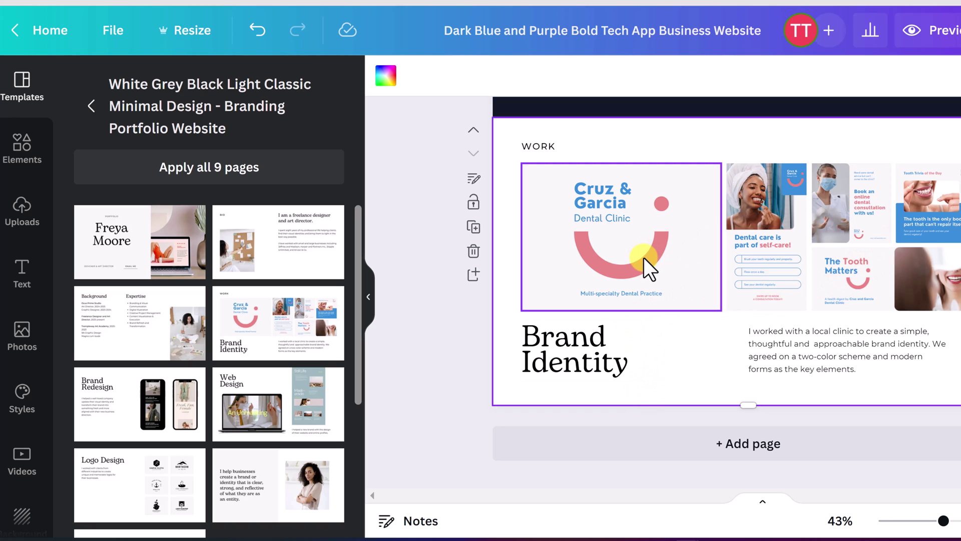
scroll(644, 271, "up", 5)
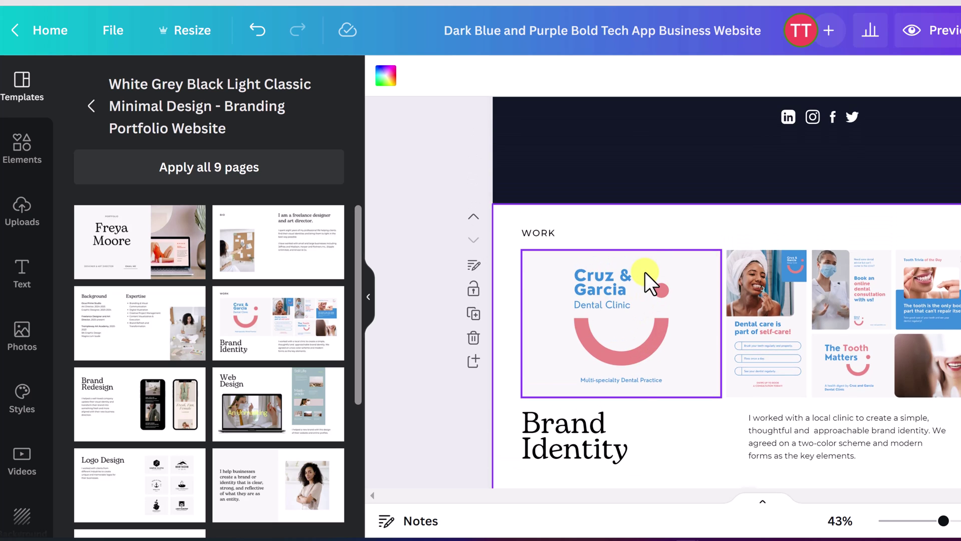
scroll(647, 275, "up", 10)
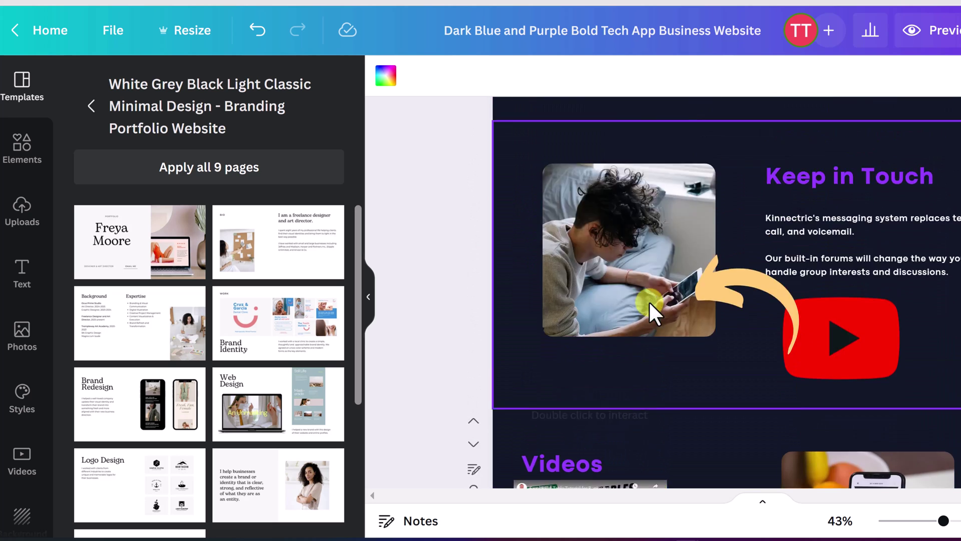
scroll(465, 221, "up", 3)
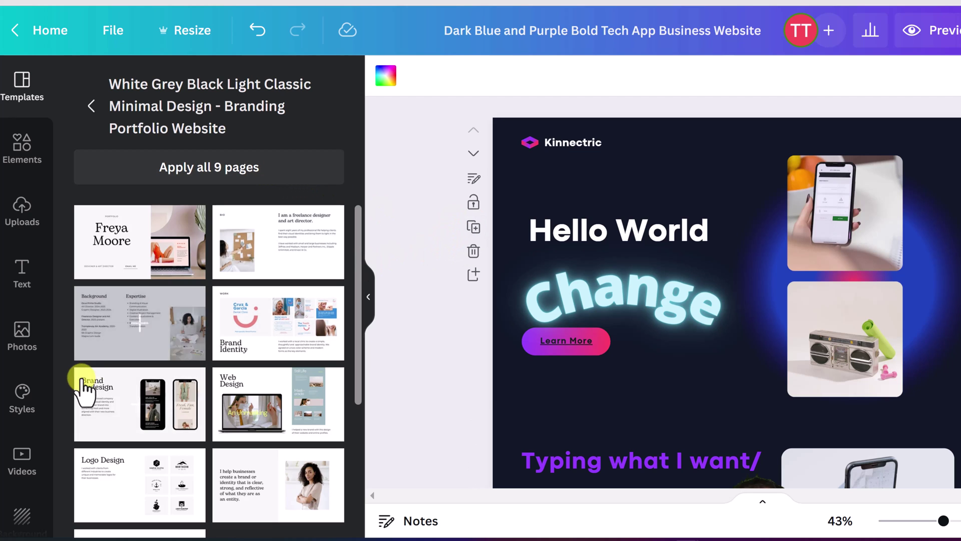
scroll(14, 430, "down", 5)
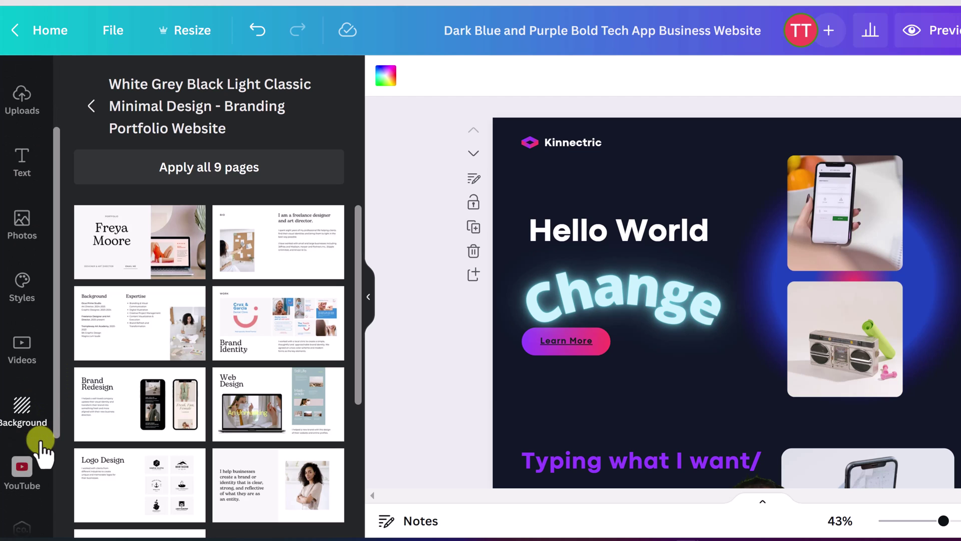
scroll(22, 410, "up", 2)
scroll(30, 366, "up", 3)
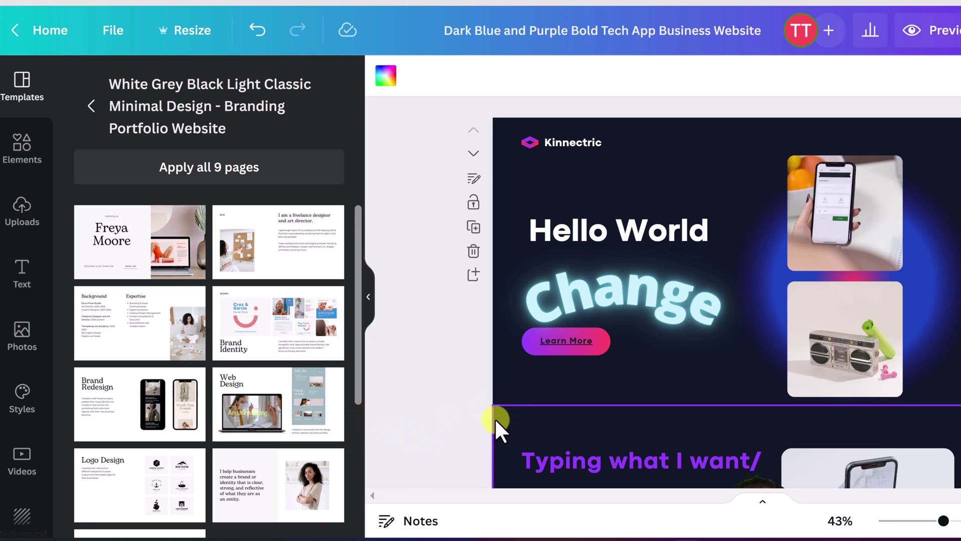
left_click(647, 170)
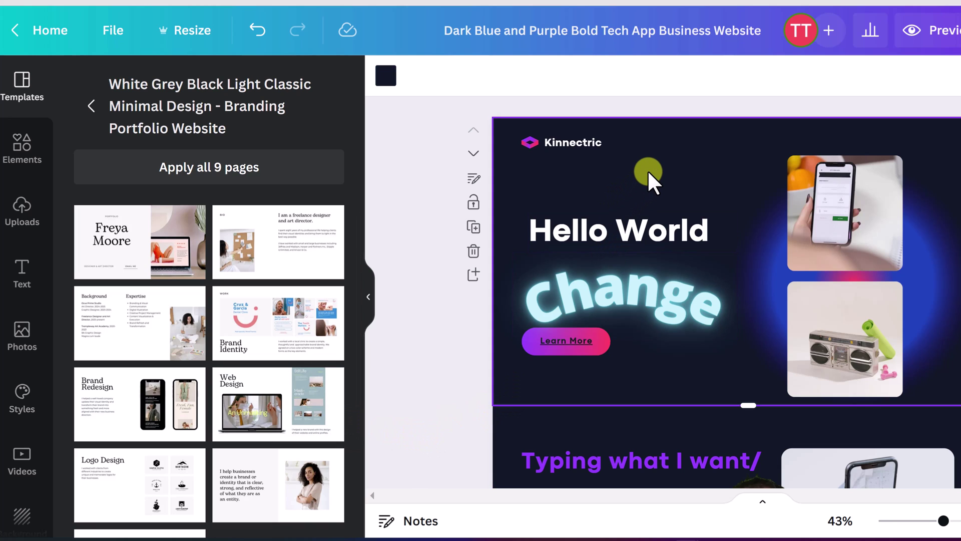
scroll(649, 278, "down", 3)
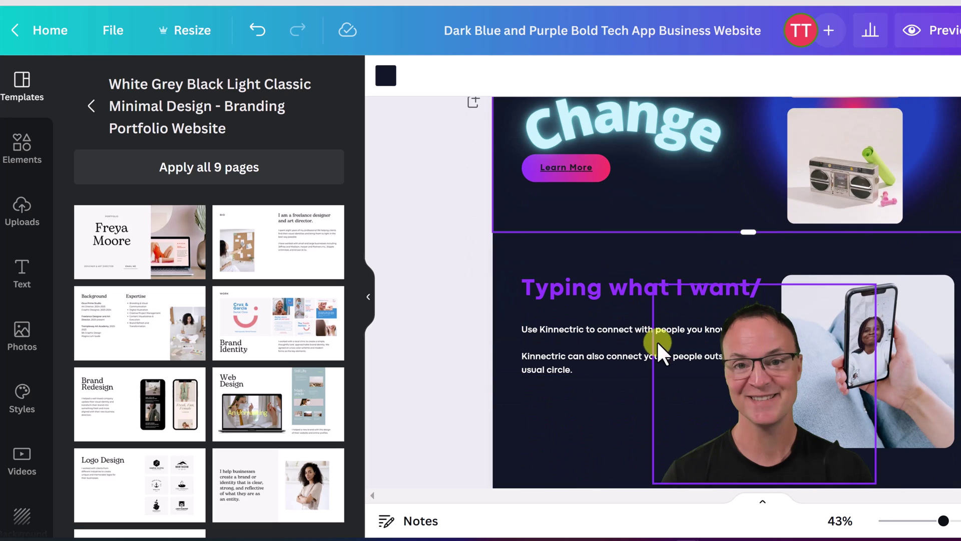
scroll(580, 423, "down", 3)
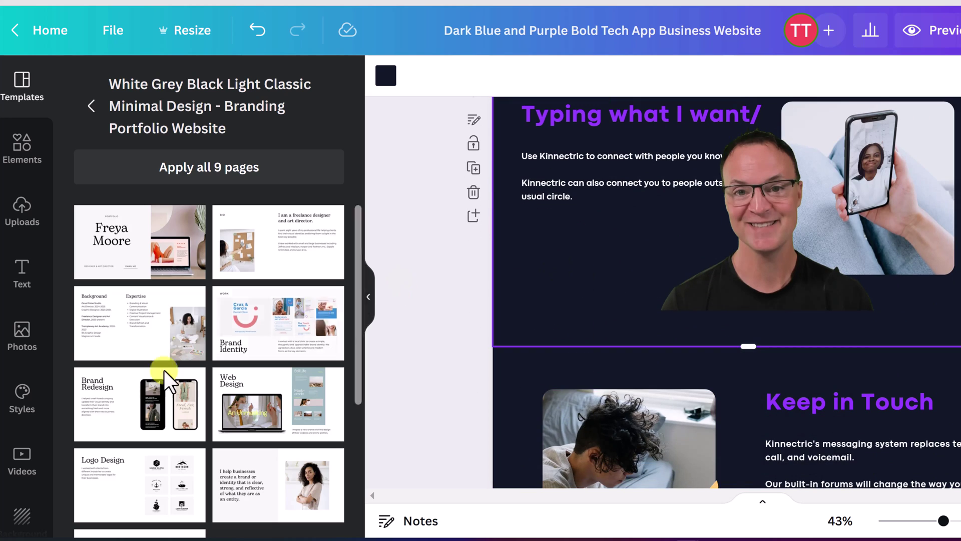
Step: Apply the green colour palette from Styles to the current page
left_click(22, 396)
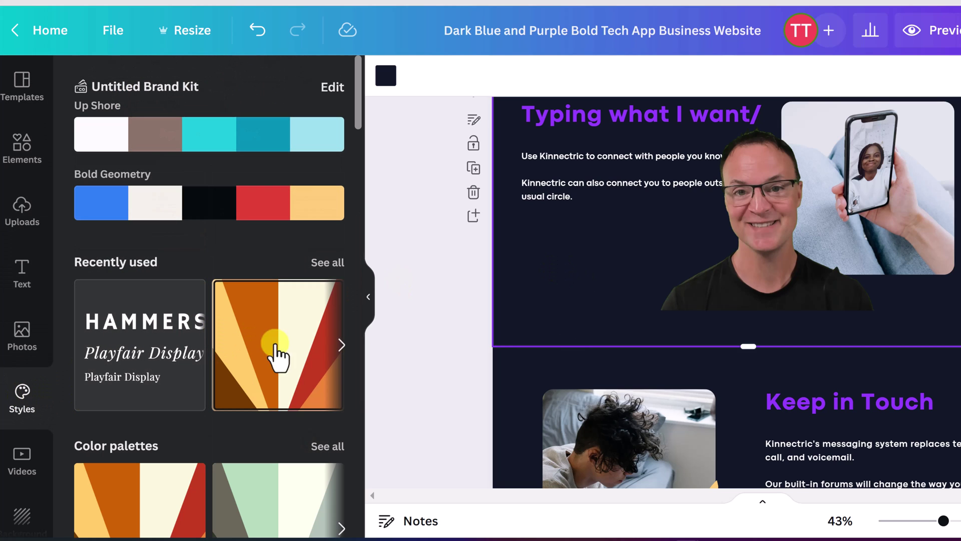
scroll(297, 351, "down", 2)
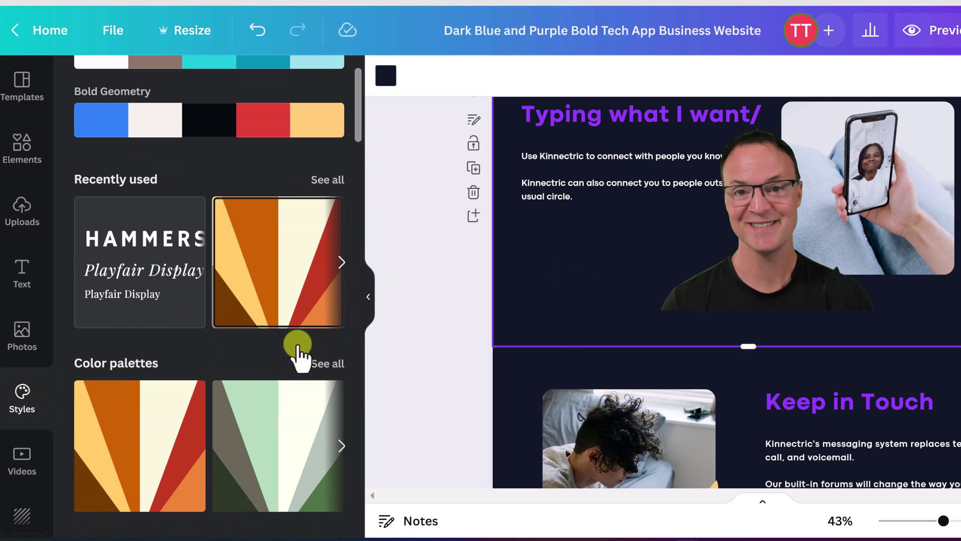
left_click(341, 442)
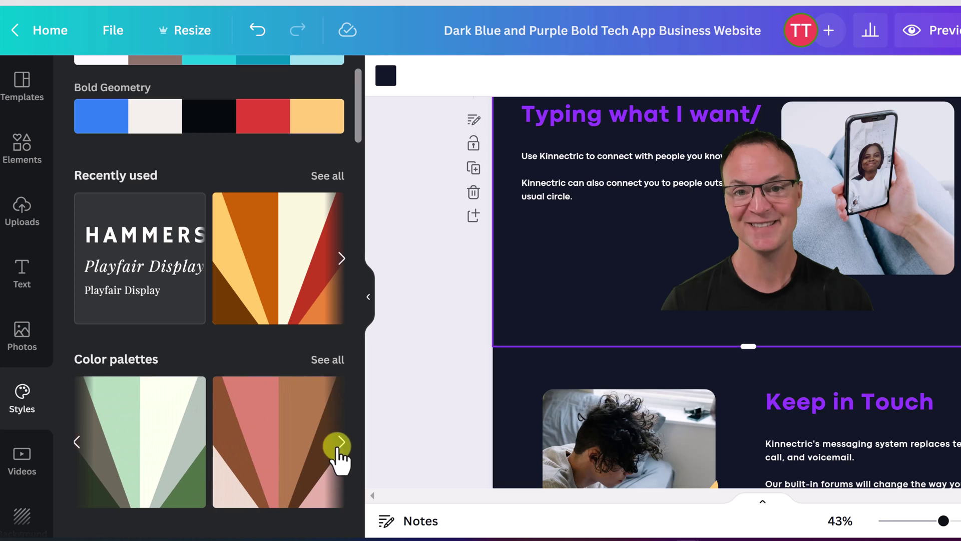
left_click(154, 465)
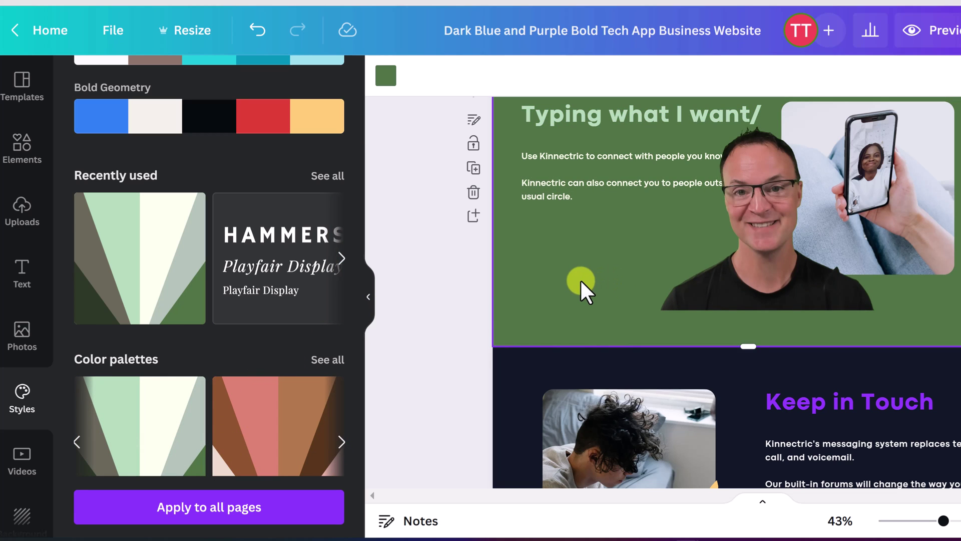
Step: Extend the green palette to all pages and scroll through to check them
scroll(581, 280, "up", 2)
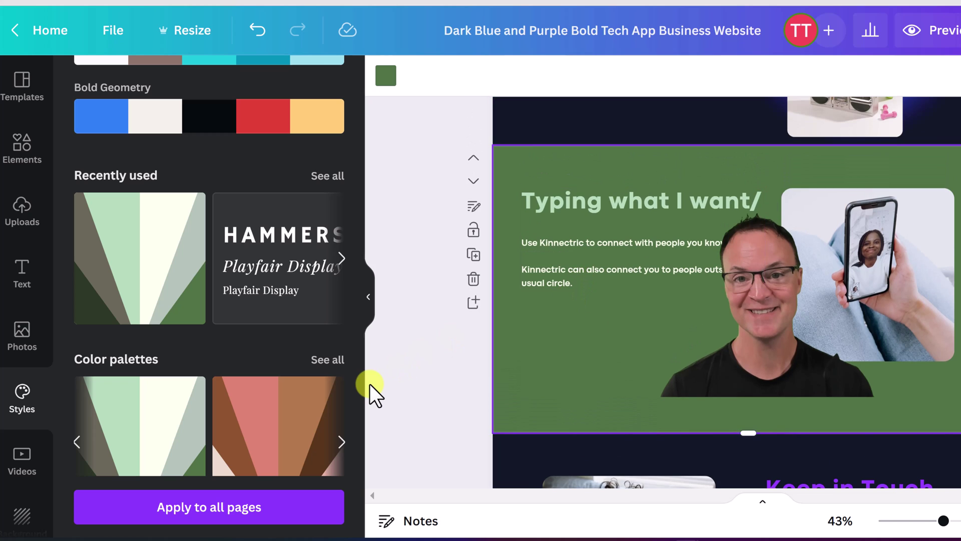
left_click(223, 518)
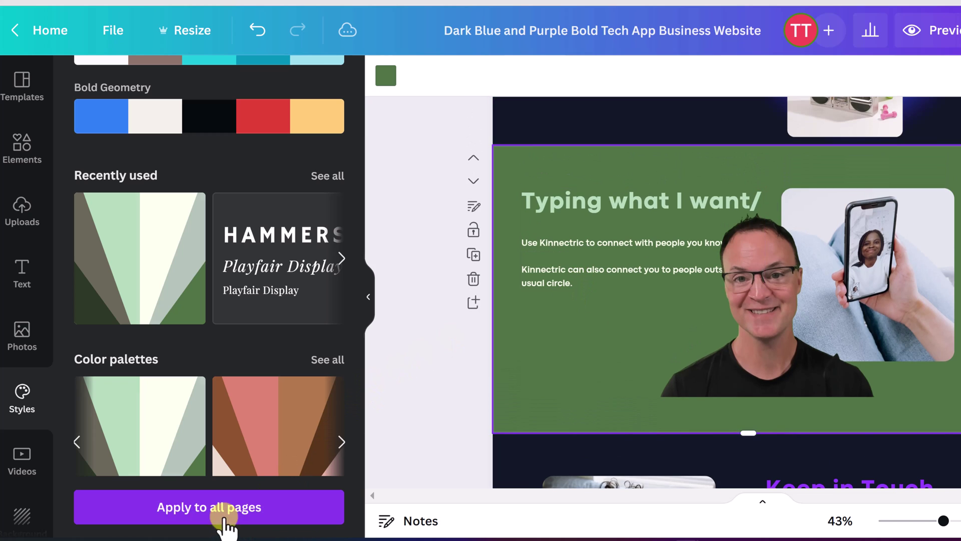
scroll(527, 347, "up", 6)
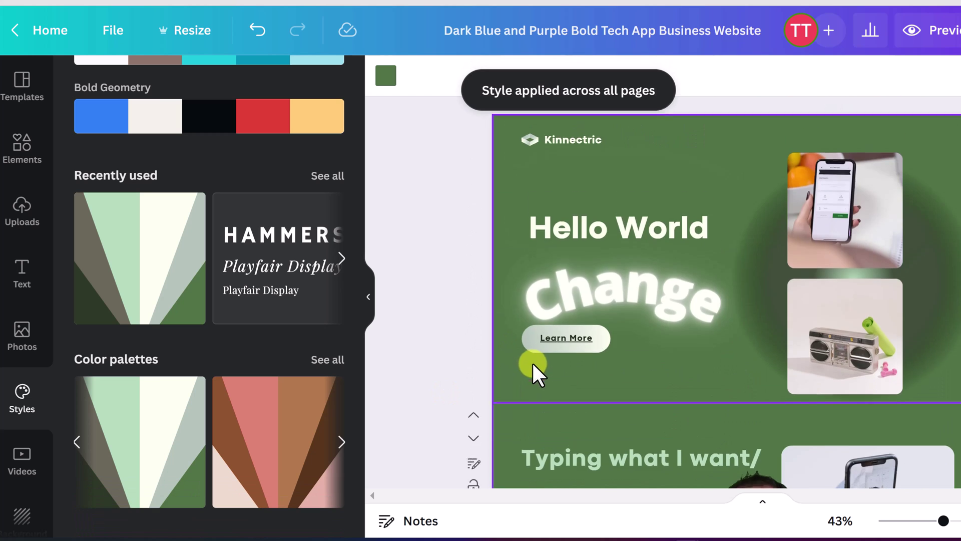
scroll(532, 362, "down", 15)
scroll(534, 364, "up", 6)
scroll(534, 365, "up", 5)
scroll(534, 365, "up", 4)
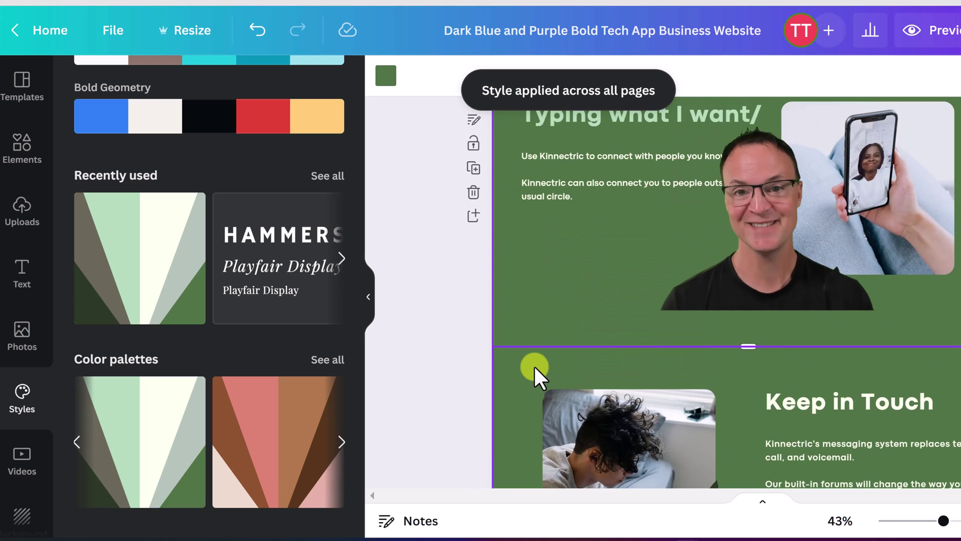
scroll(534, 365, "down", 6)
left_click(755, 366)
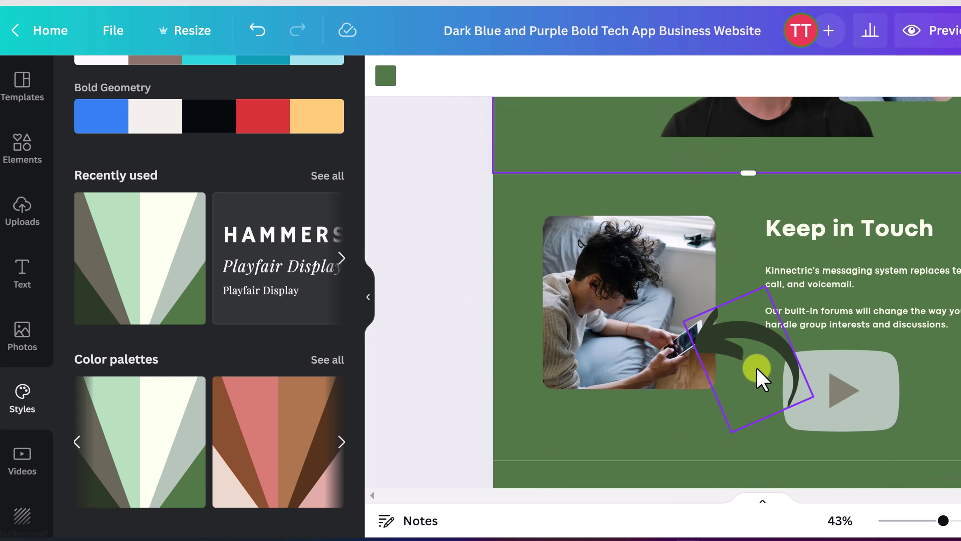
Step: Select the Keep in Touch text block and pick the Hammersmith / Playfair Display font set
left_click(834, 250)
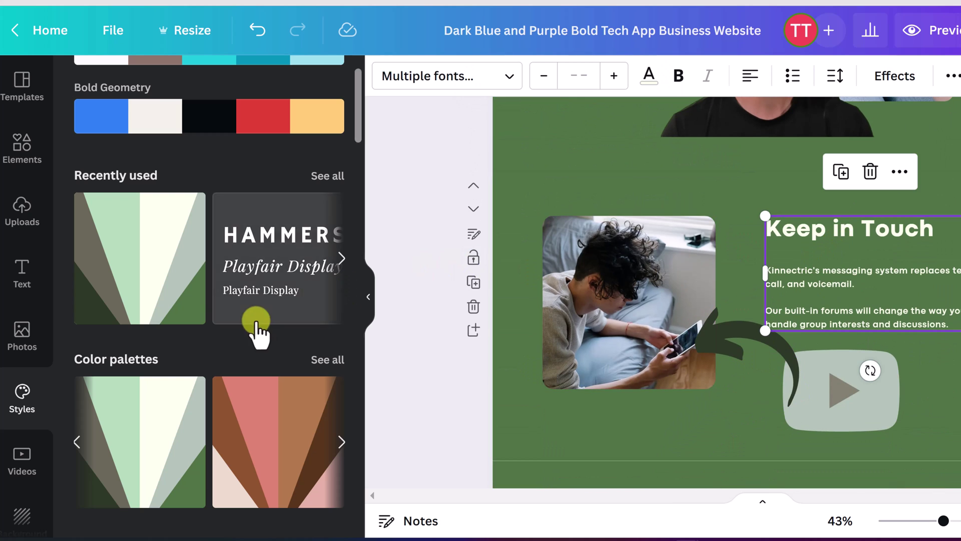
scroll(257, 326, "down", 5)
scroll(241, 328, "down", 2)
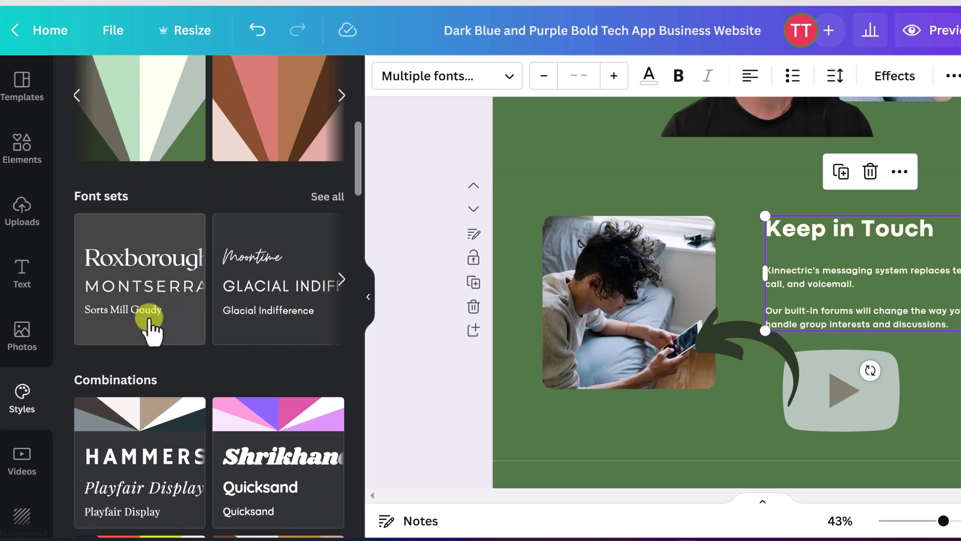
scroll(200, 386, "down", 2)
scroll(244, 425, "down", 4)
scroll(244, 425, "up", 6)
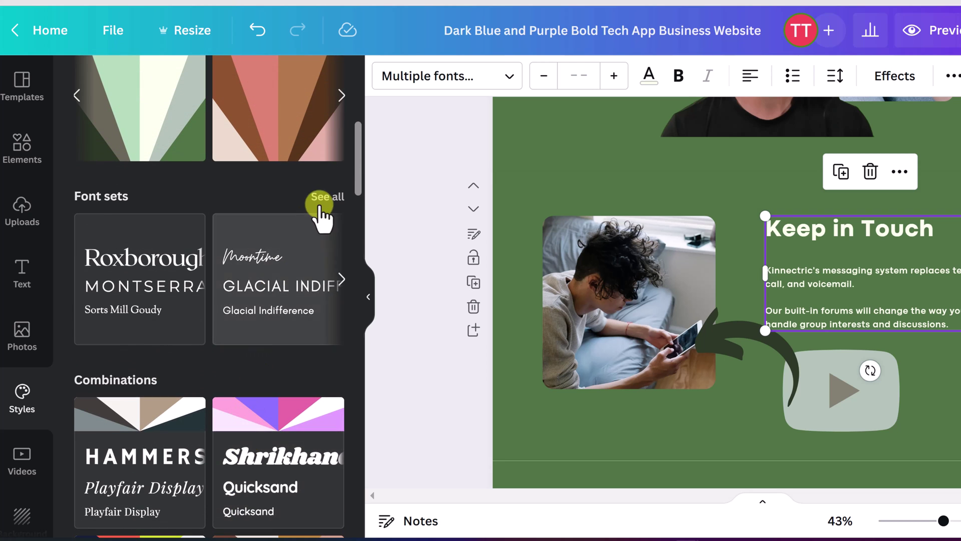
left_click(321, 200)
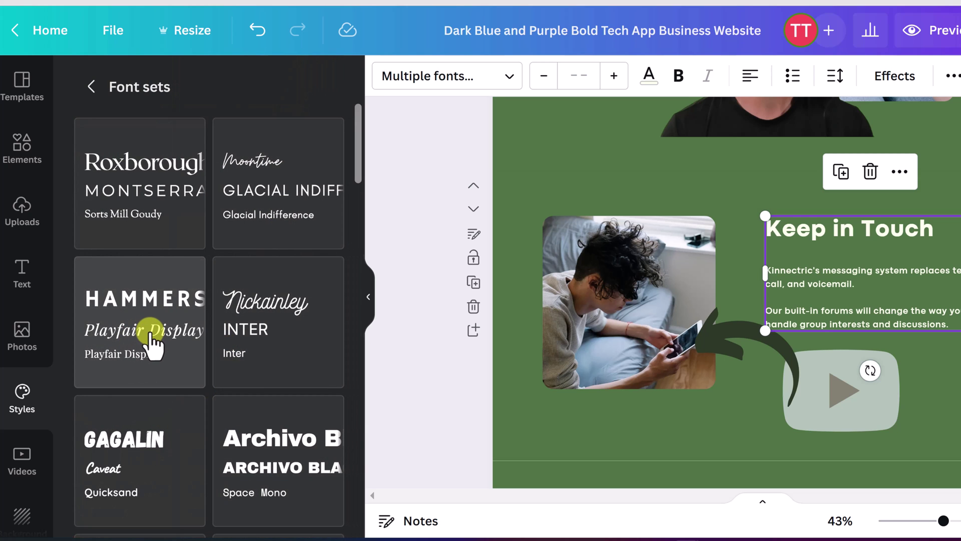
left_click(152, 338)
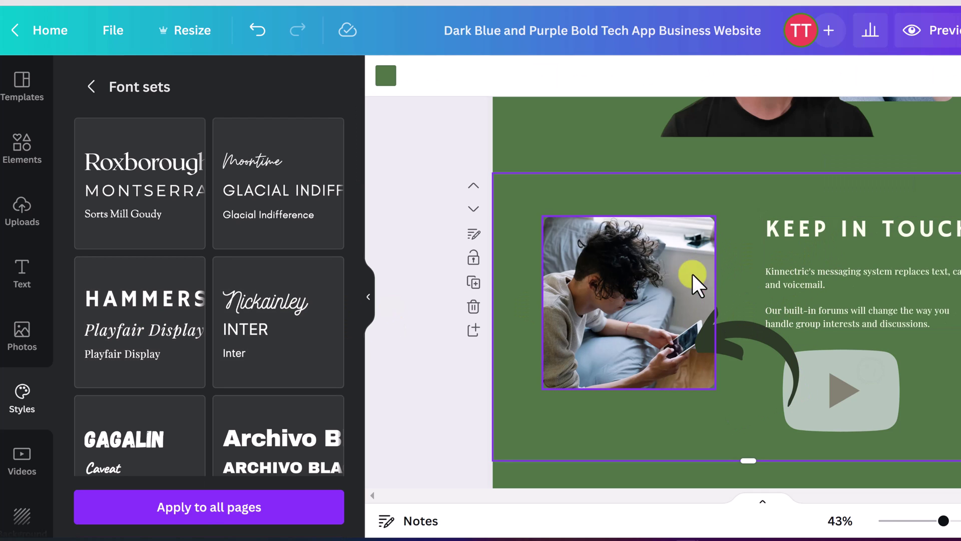
Step: Apply the Hammersmith / Playfair Display font set to every page and review the result
left_click(235, 507)
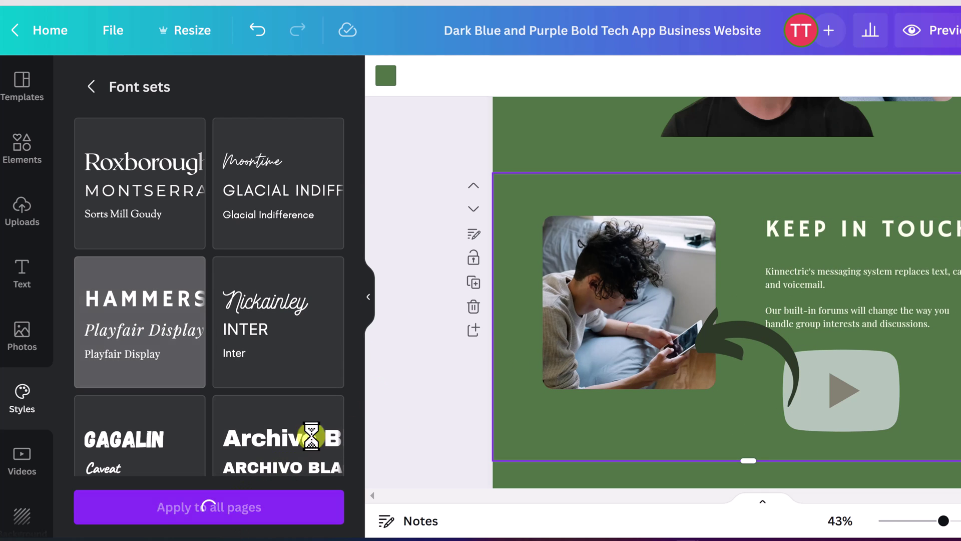
scroll(650, 303, "up", 10)
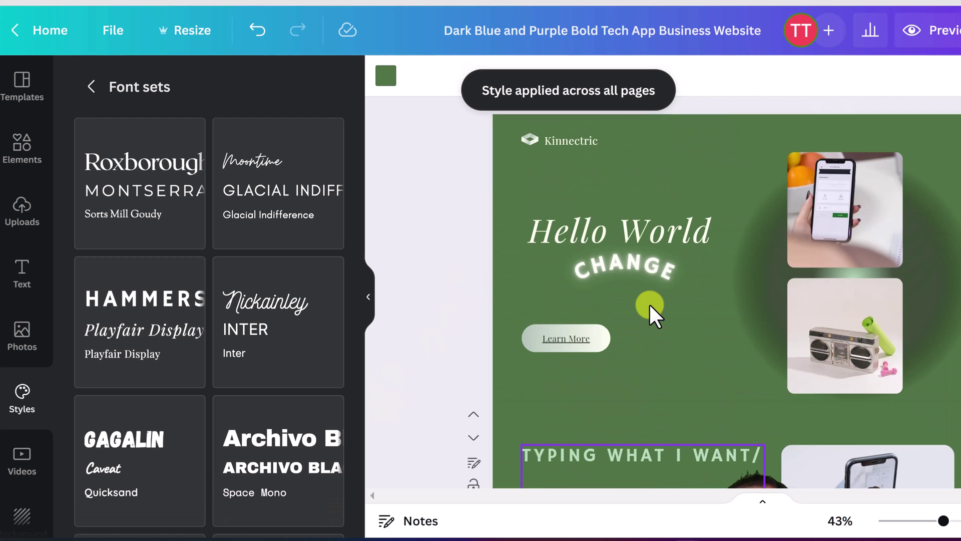
scroll(638, 306, "down", 10)
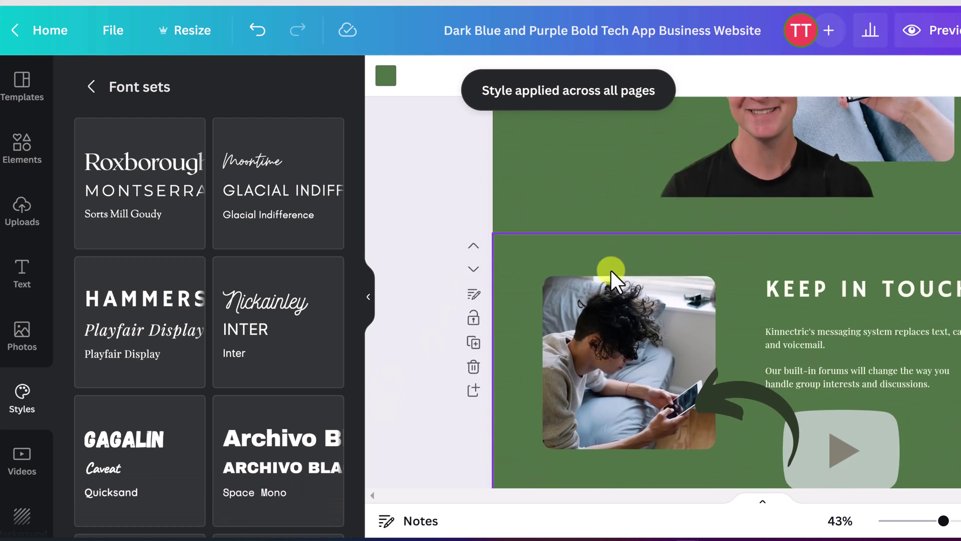
scroll(600, 286, "down", 3)
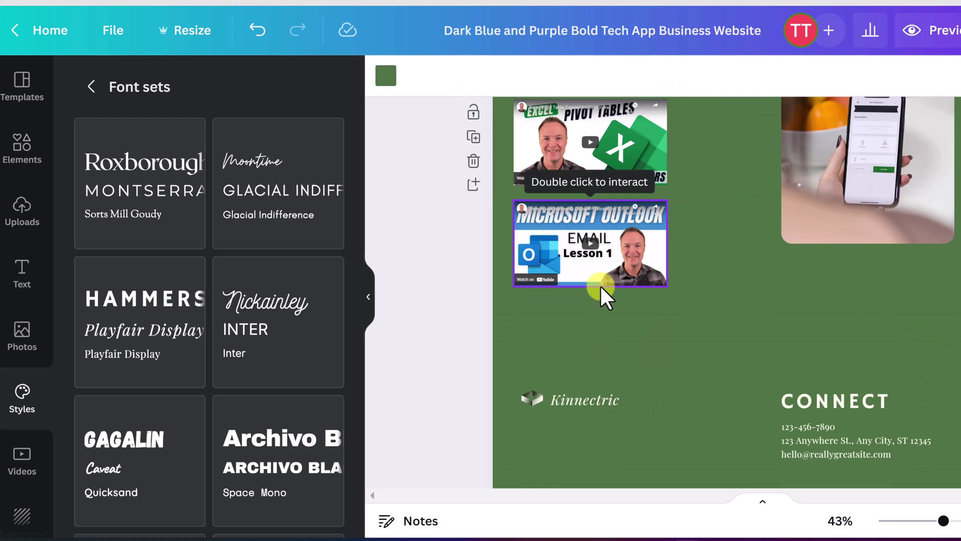
scroll(600, 284, "up", 2)
scroll(598, 283, "up", 8)
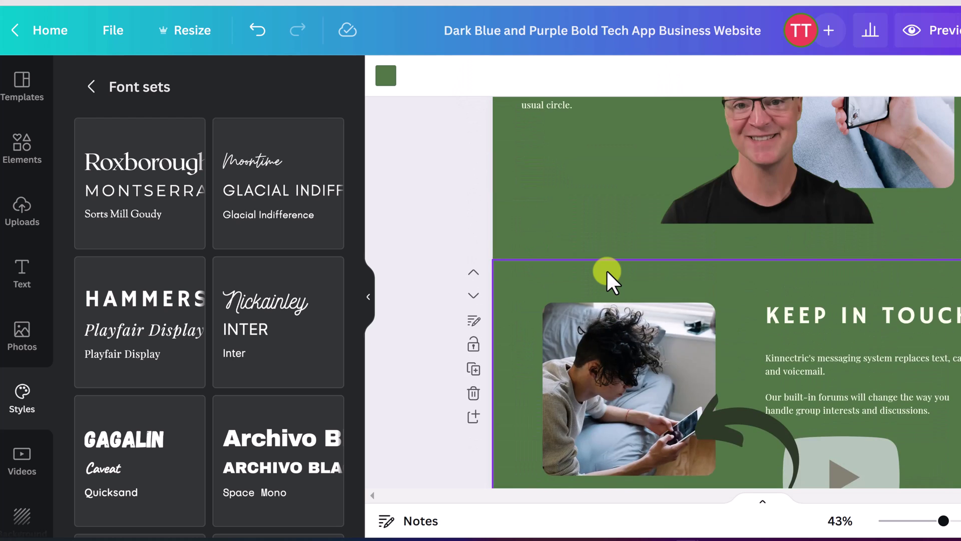
scroll(605, 272, "up", 2)
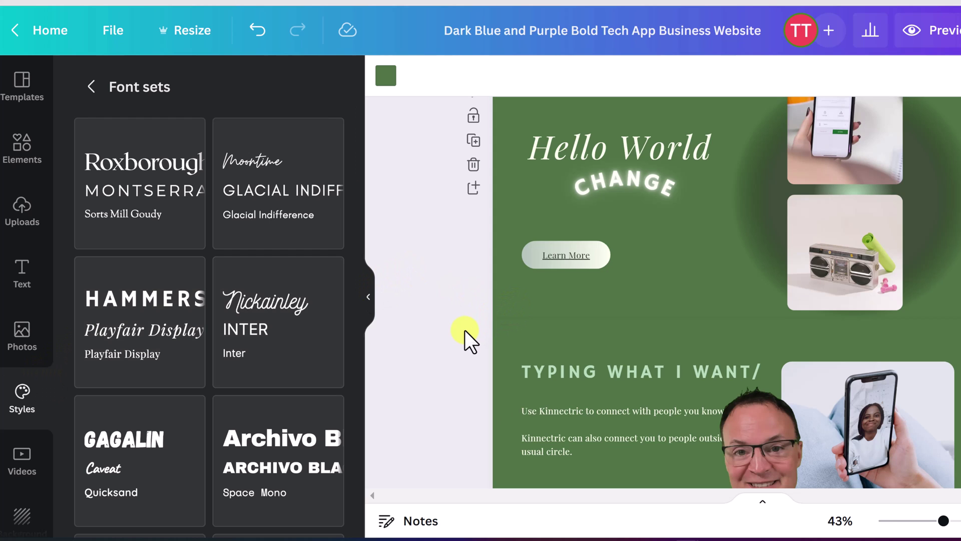
scroll(460, 335, "up", 2)
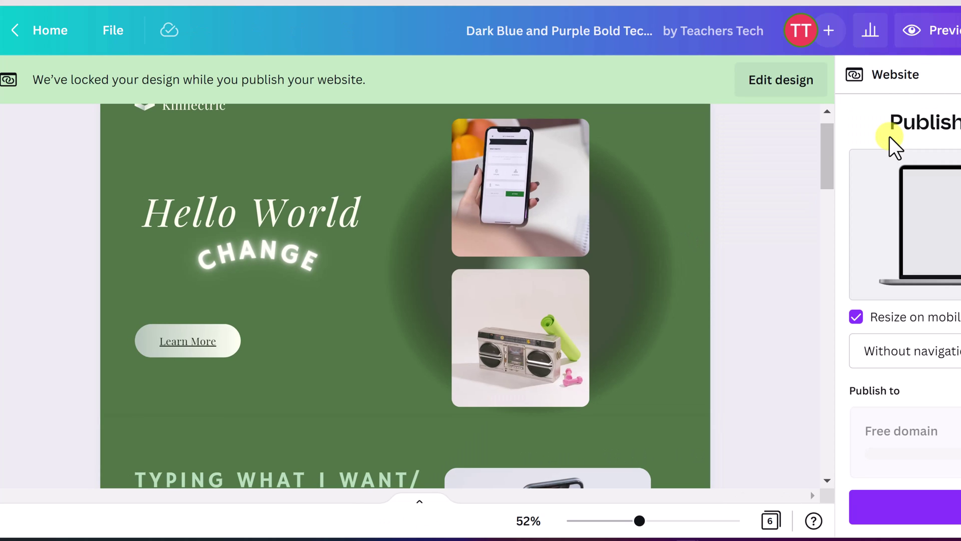
Step: Publish the website With navigation on a free my.canva.site domain and continue to Review Settings
left_click(927, 355)
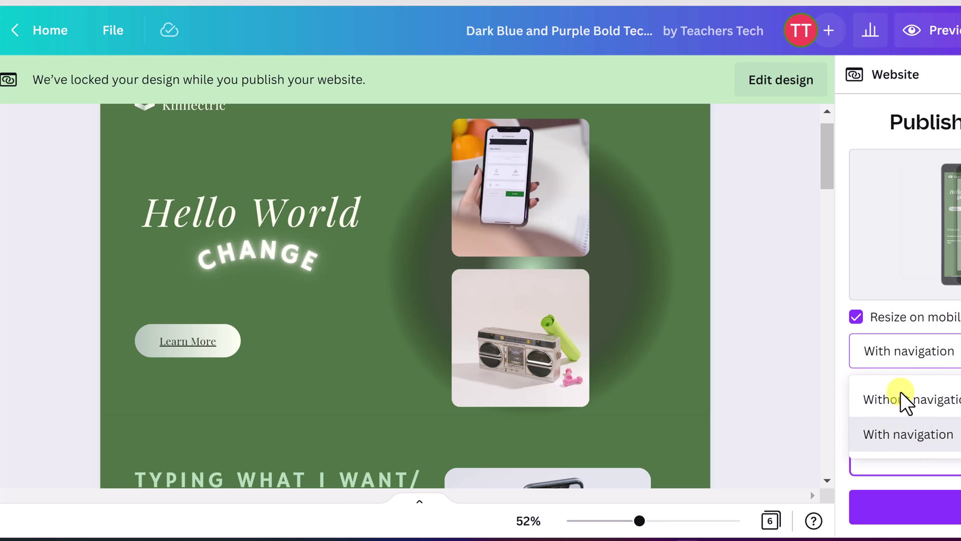
left_click(908, 434)
scroll(893, 377, "down", 3)
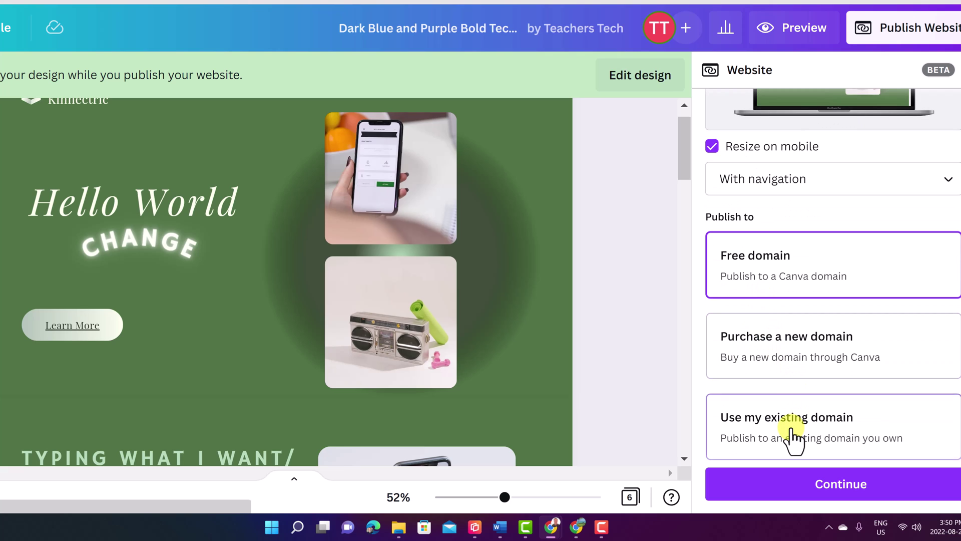
left_click(763, 357)
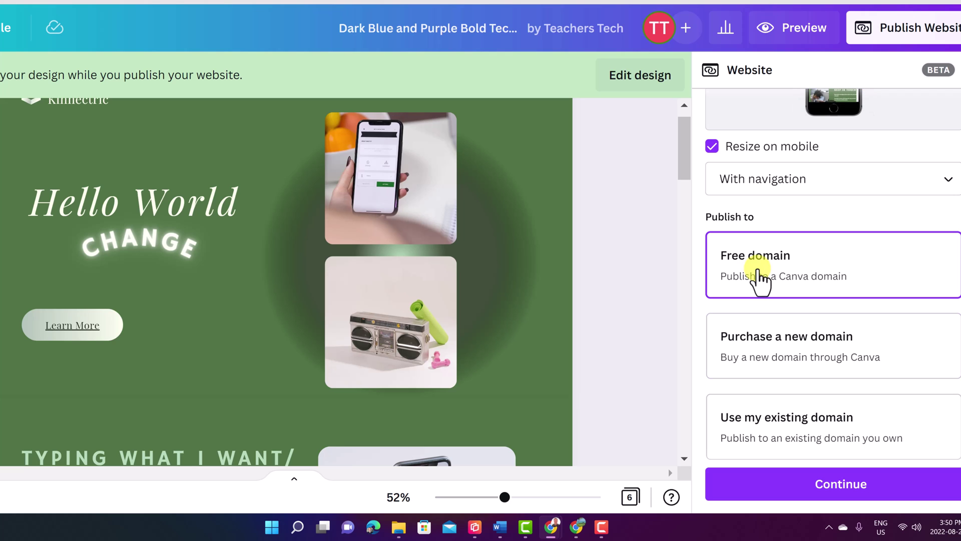
left_click(843, 489)
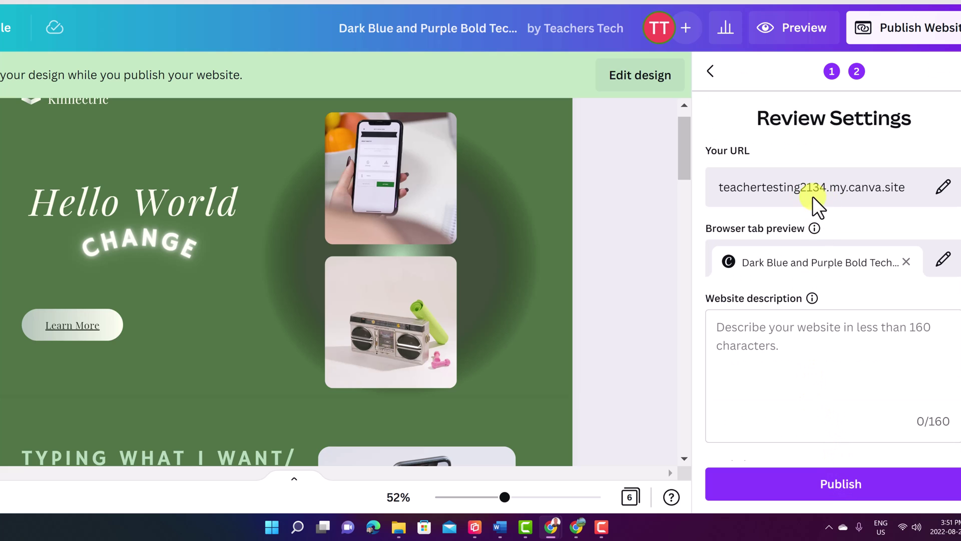
Step: Set the site URL path to 'teacherstechtesting123' and publish the website
left_click(942, 187)
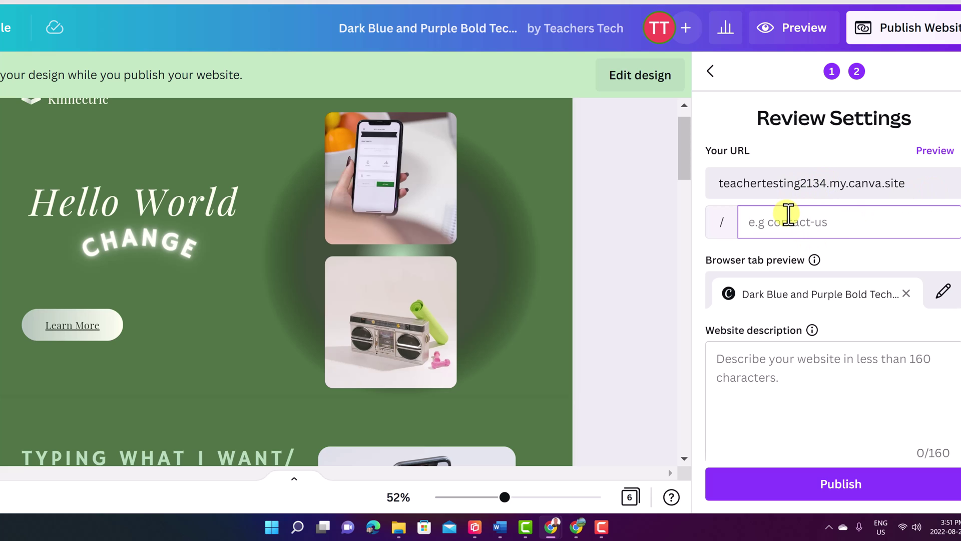
type("teacherstechtesting")
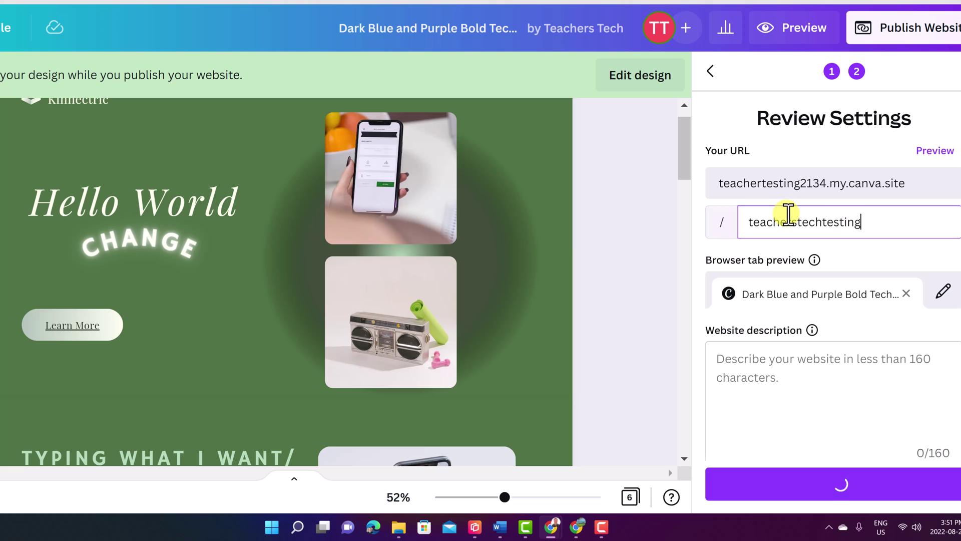
type("123")
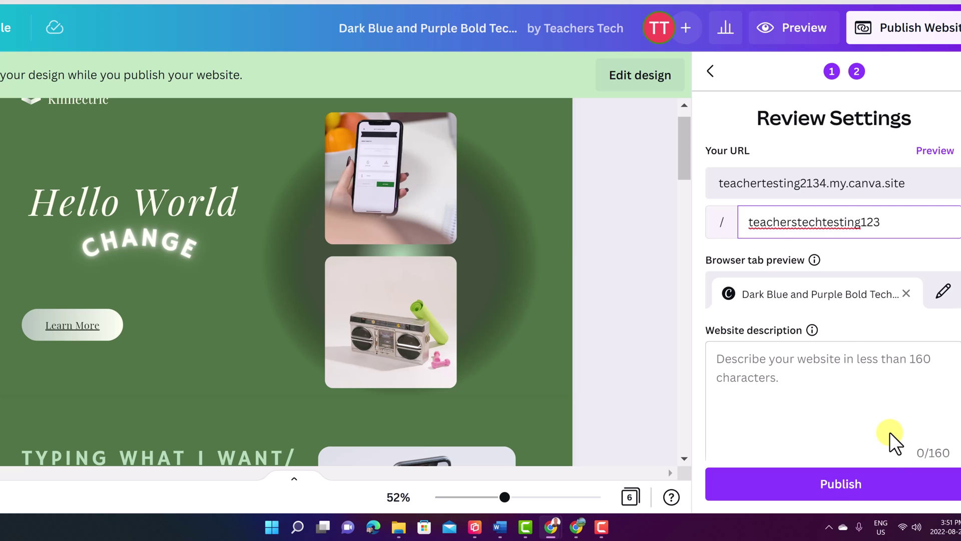
left_click(842, 488)
mouse_move(813, 332)
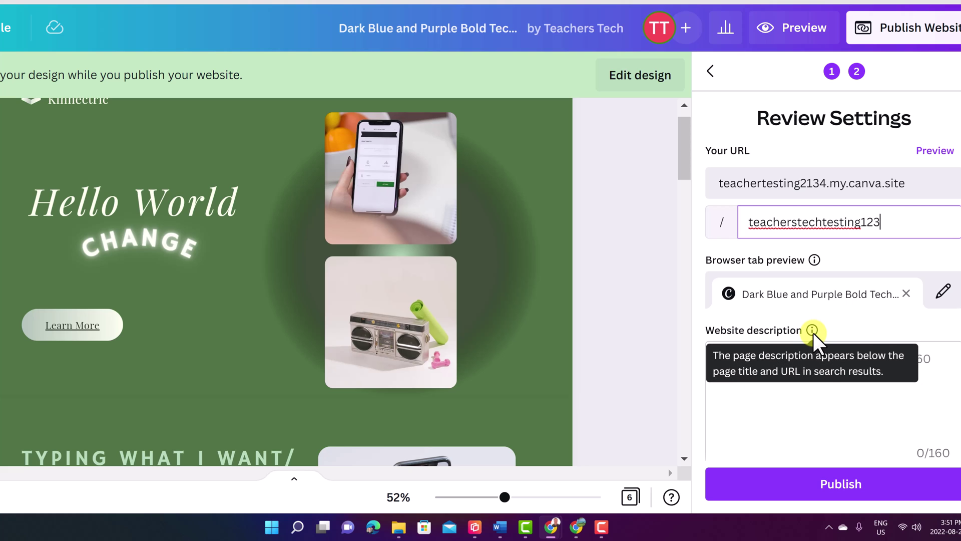
left_click(843, 496)
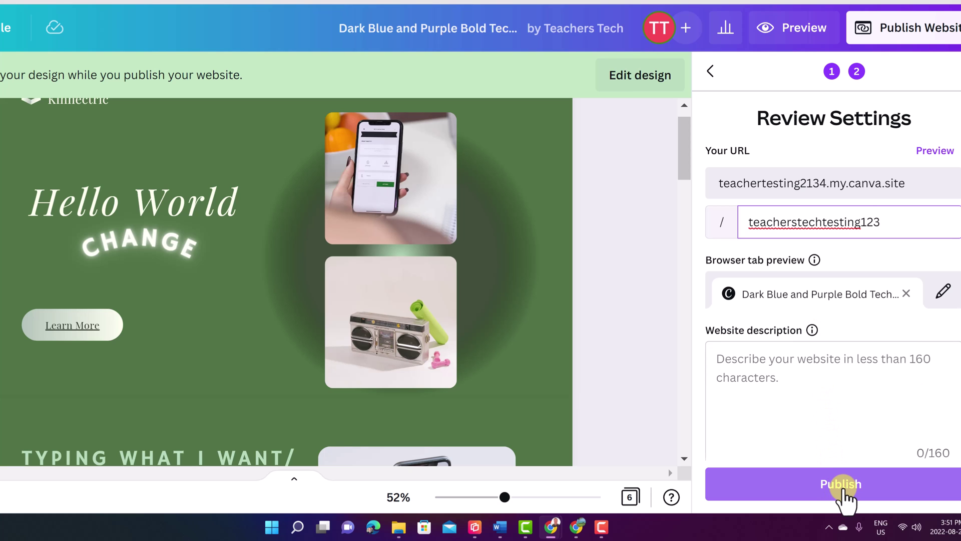
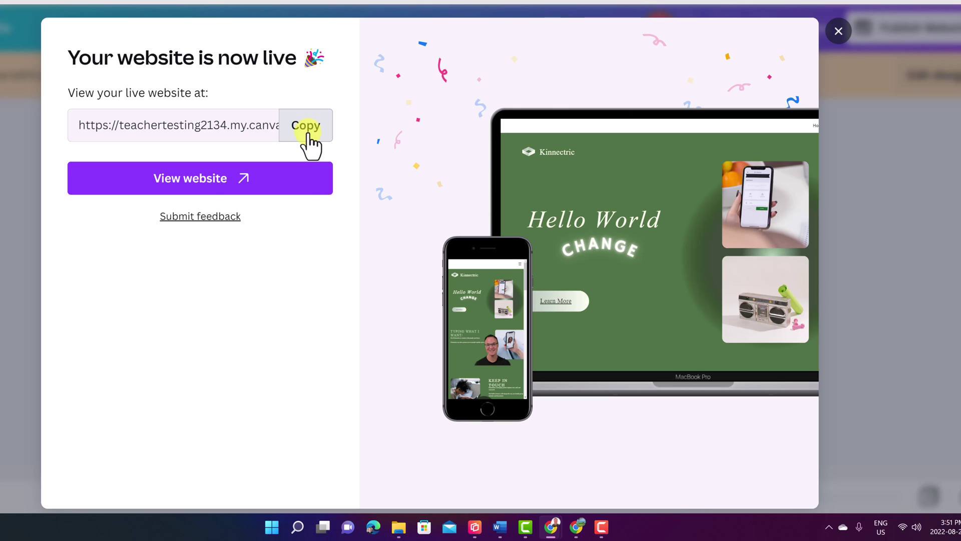
Step: Review the published live site, including playing the embedded pivot table video
left_click(216, 183)
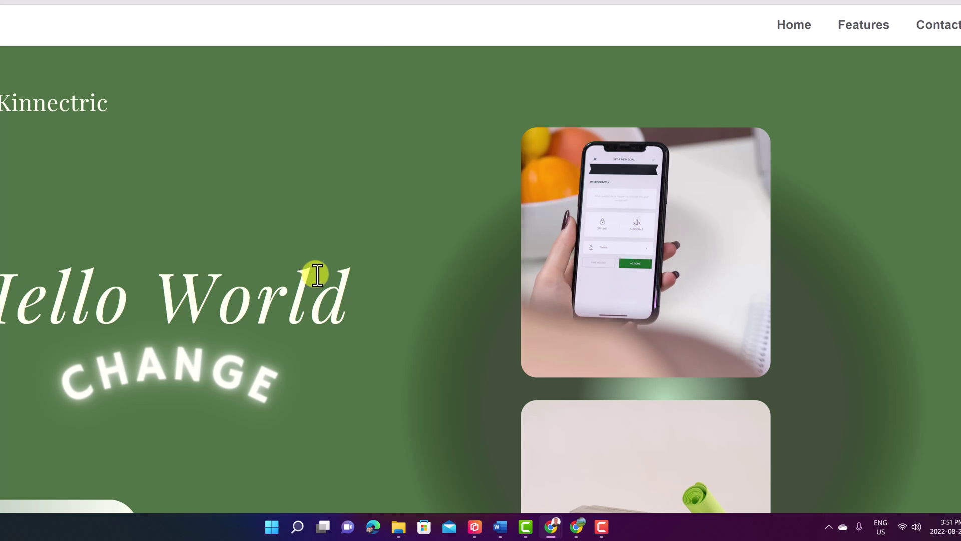
scroll(320, 273, "down", 20)
scroll(321, 274, "up", 8)
scroll(320, 274, "up", 5)
scroll(105, 331, "up", 2)
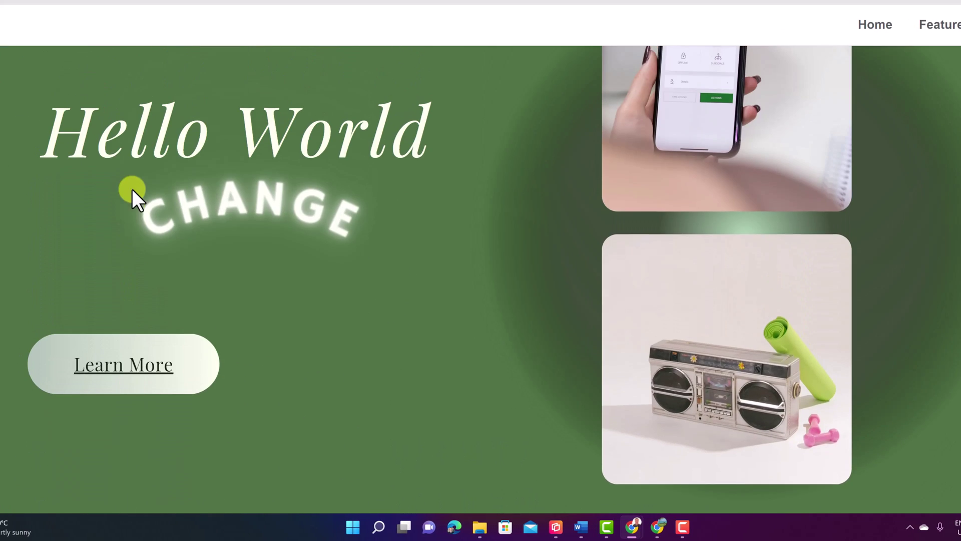
scroll(142, 348, "down", 3)
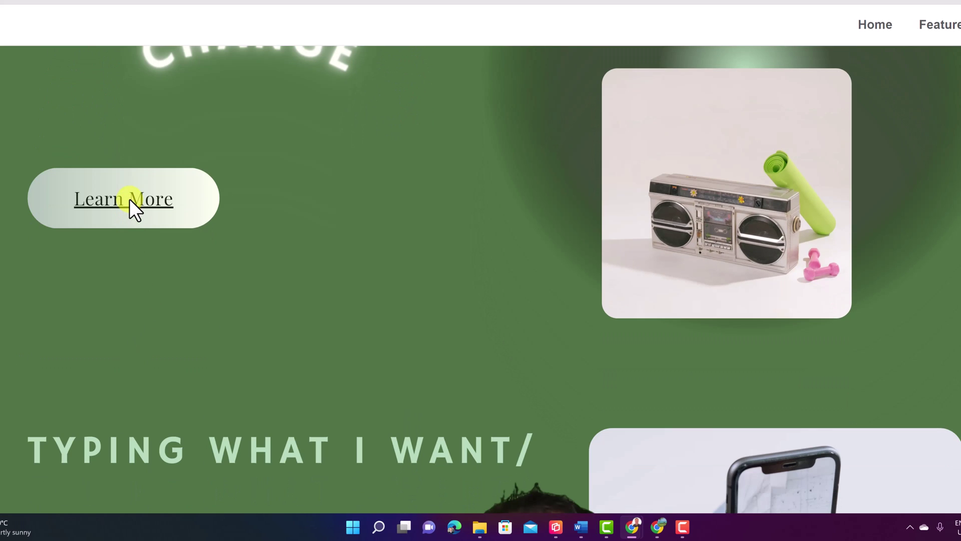
scroll(221, 315, "down", 20)
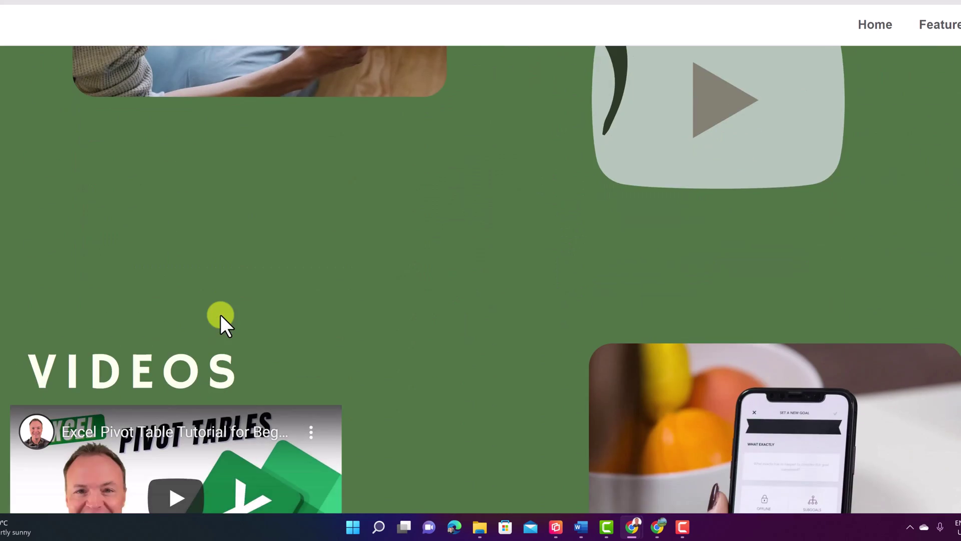
scroll(220, 314, "down", 6)
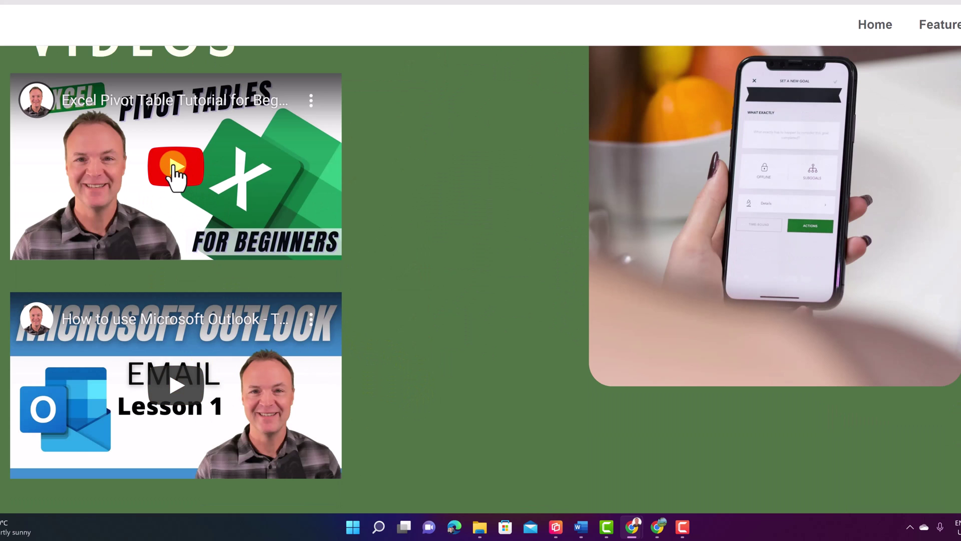
left_click(173, 172)
left_click(41, 245)
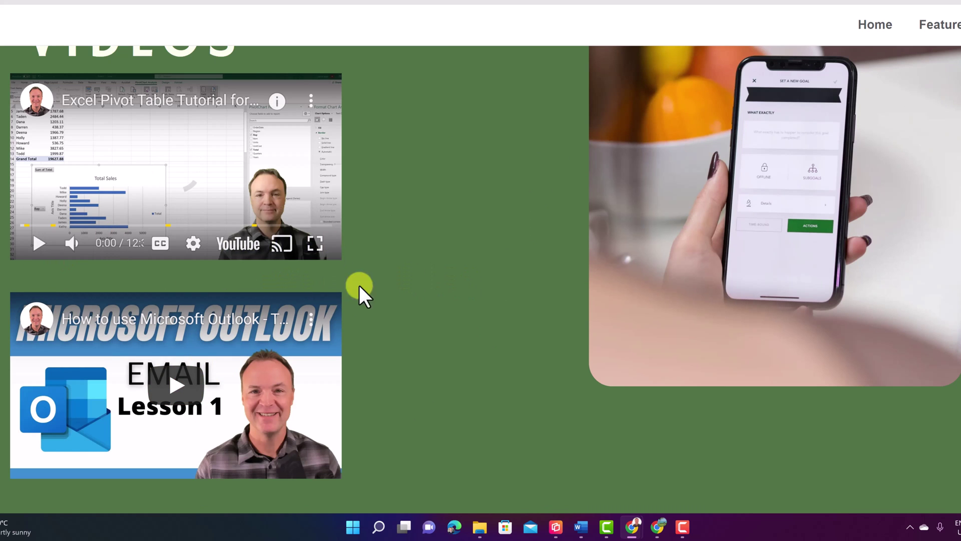
scroll(397, 279, "up", 6)
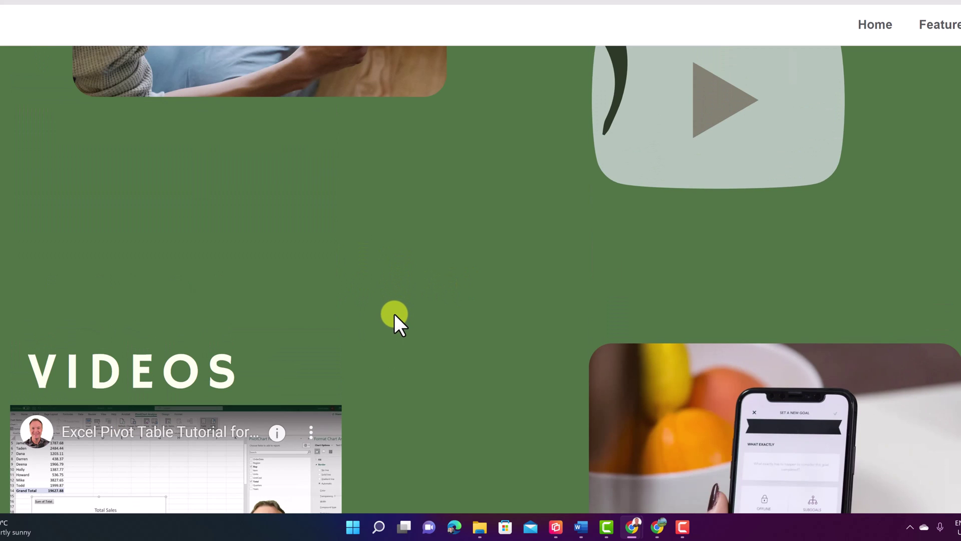
scroll(394, 315, "up", 15)
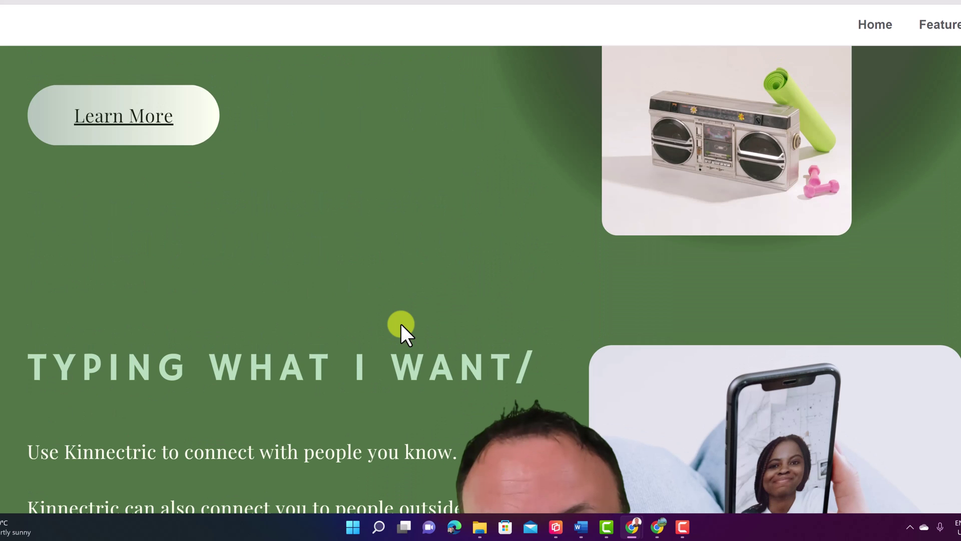
scroll(256, 323, "down", 2)
scroll(250, 320, "up", 3)
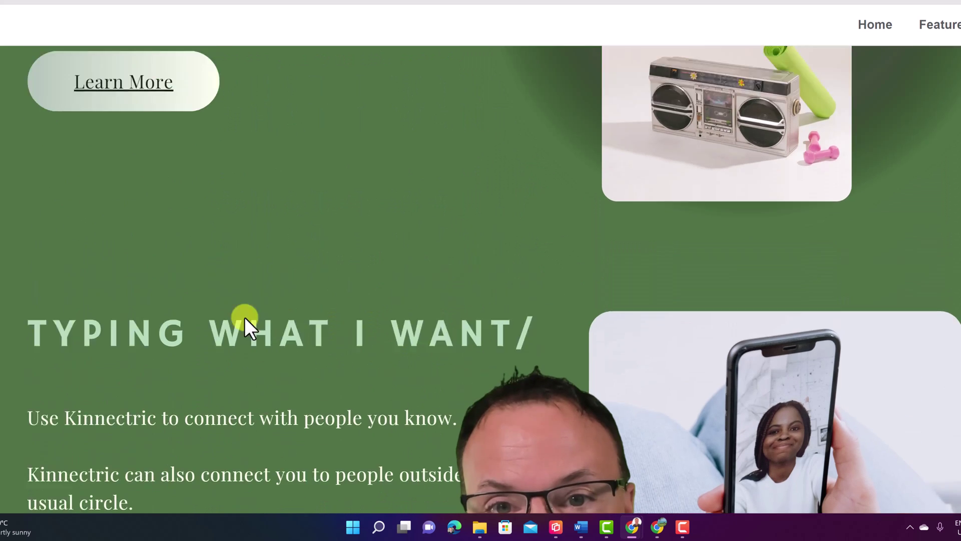
scroll(300, 235, "up", 2)
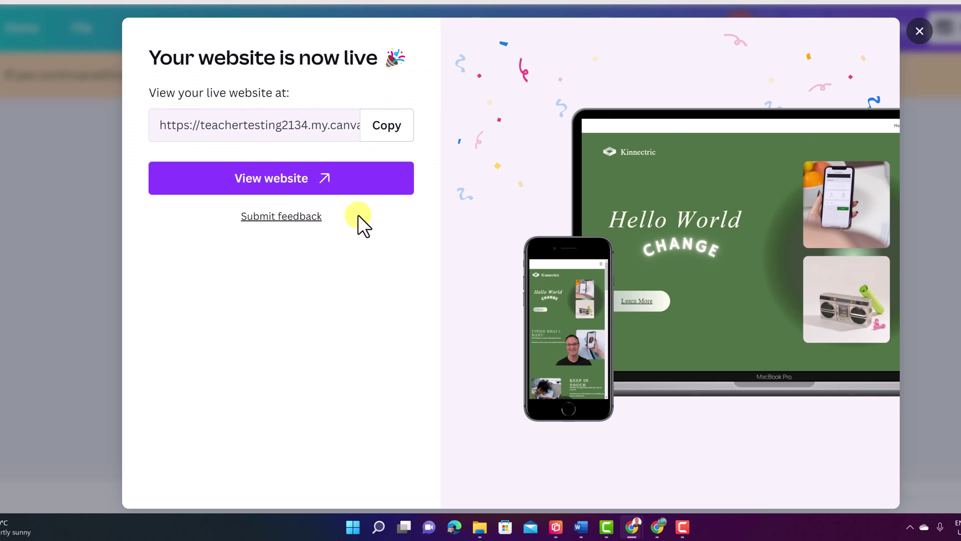
left_click(919, 32)
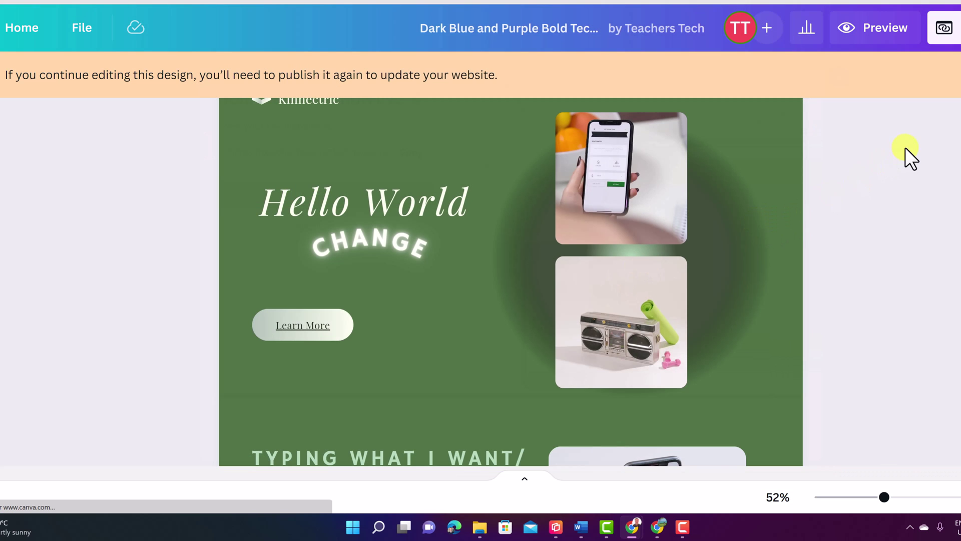
left_click(927, 80)
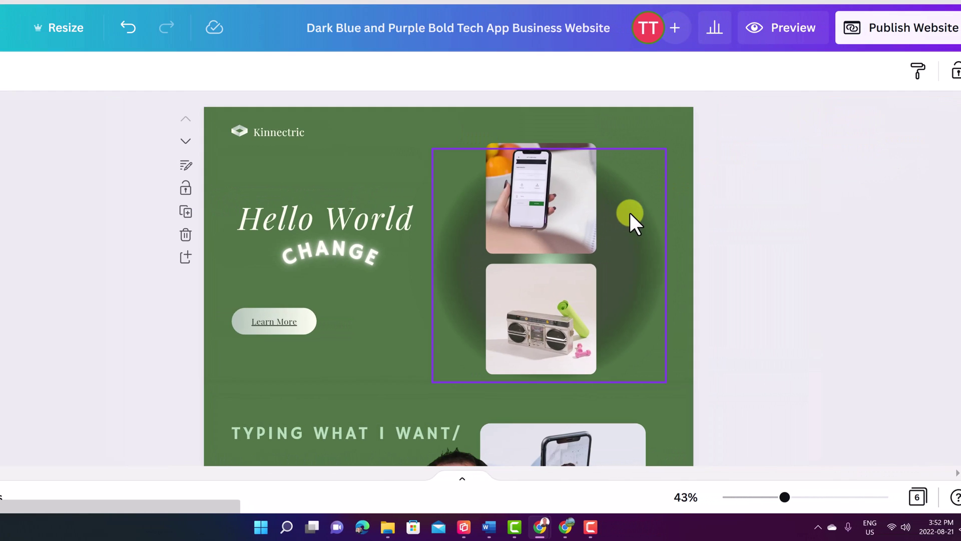
left_click(280, 325)
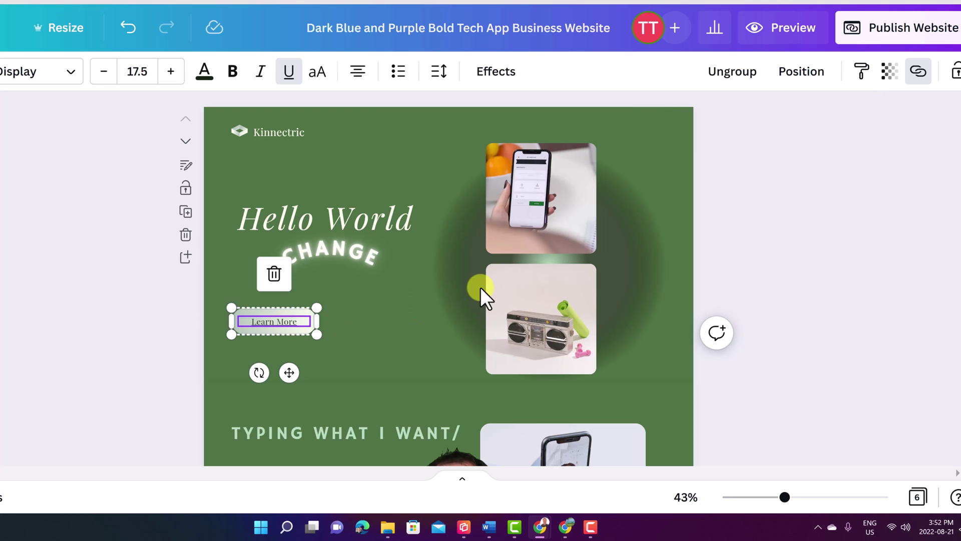
left_click(325, 353)
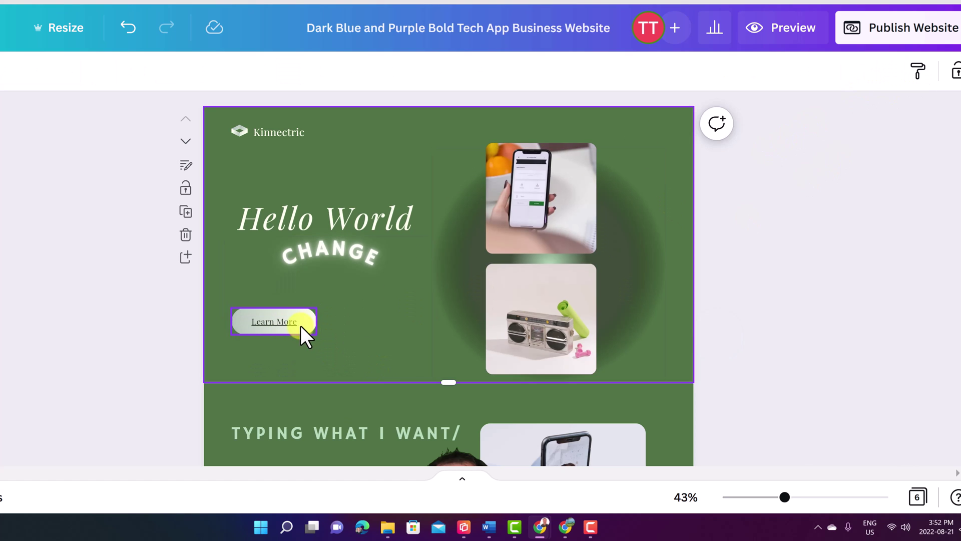
left_click(301, 326)
right_click(289, 328)
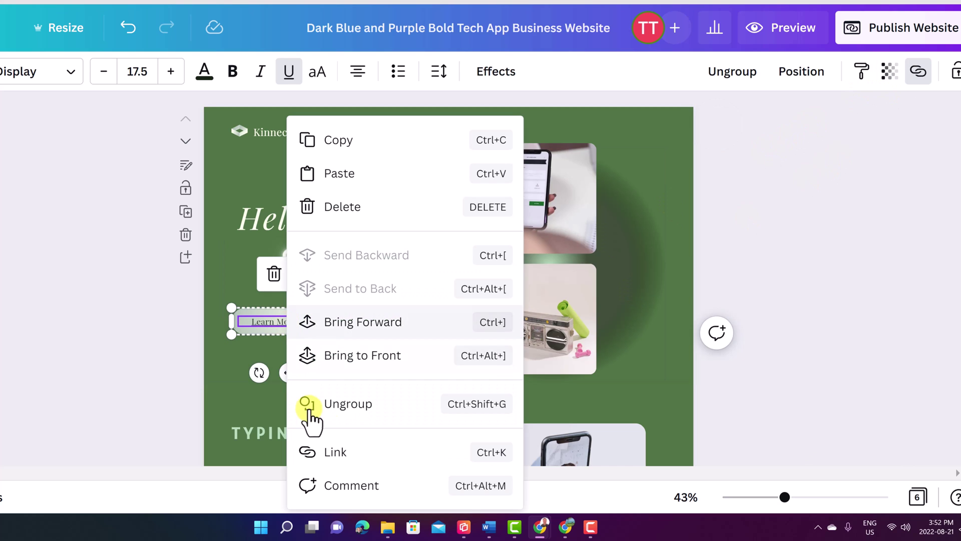
left_click(341, 453)
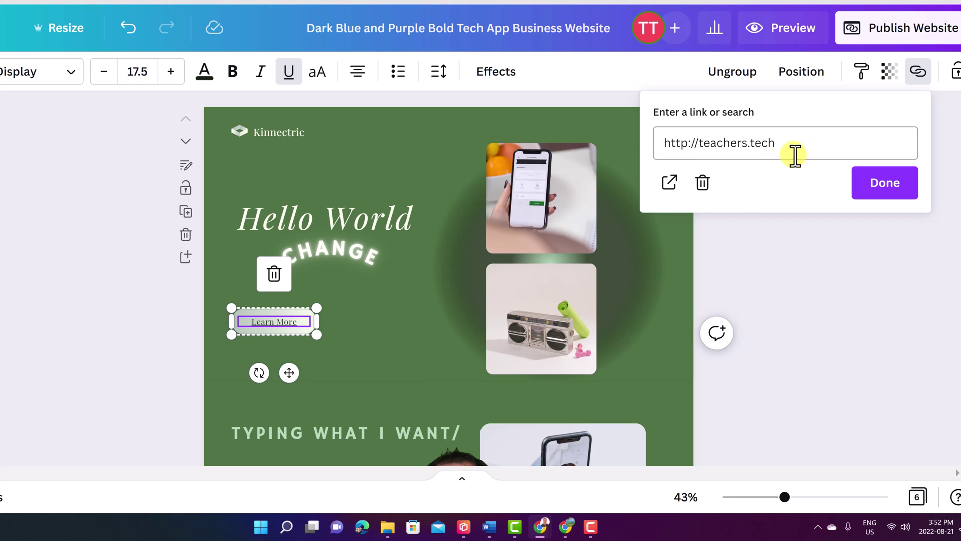
left_click(690, 144)
type("s")
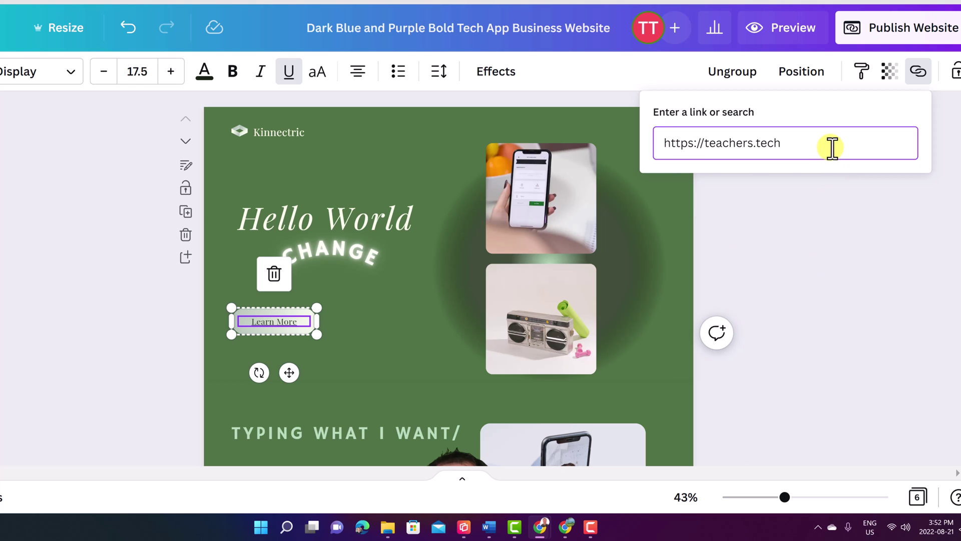
key("Return")
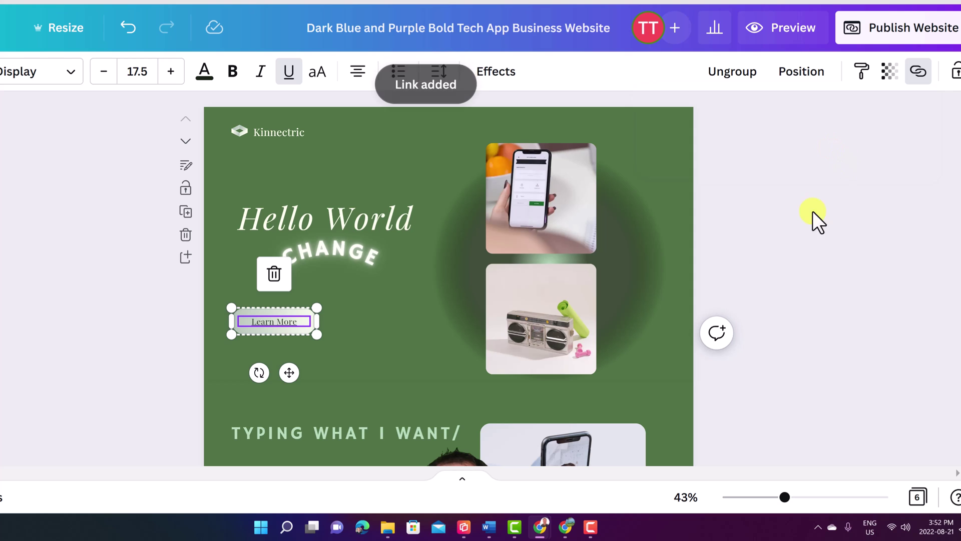
left_click(156, 325)
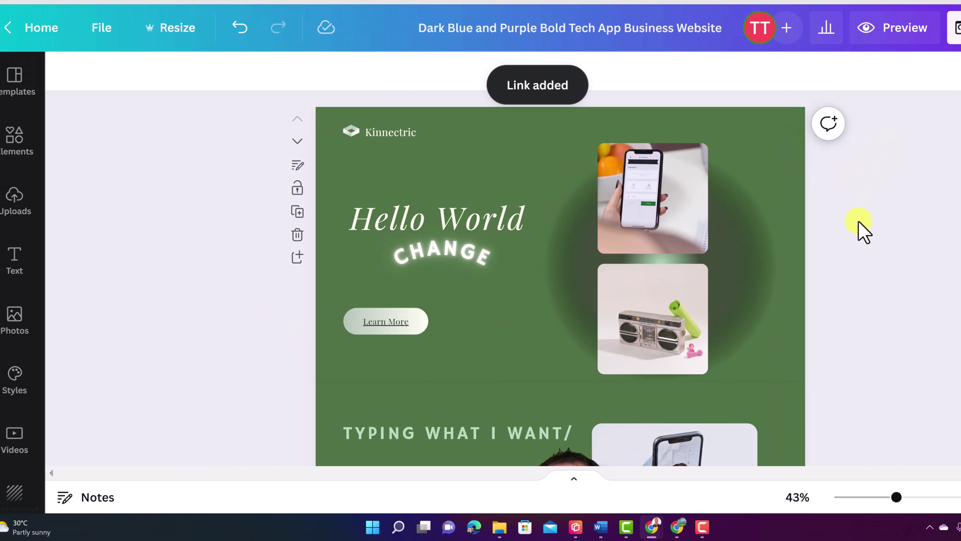
Step: Swap the hero's boombox photo for the Trending stock portrait of hands framing a face
left_click(650, 346)
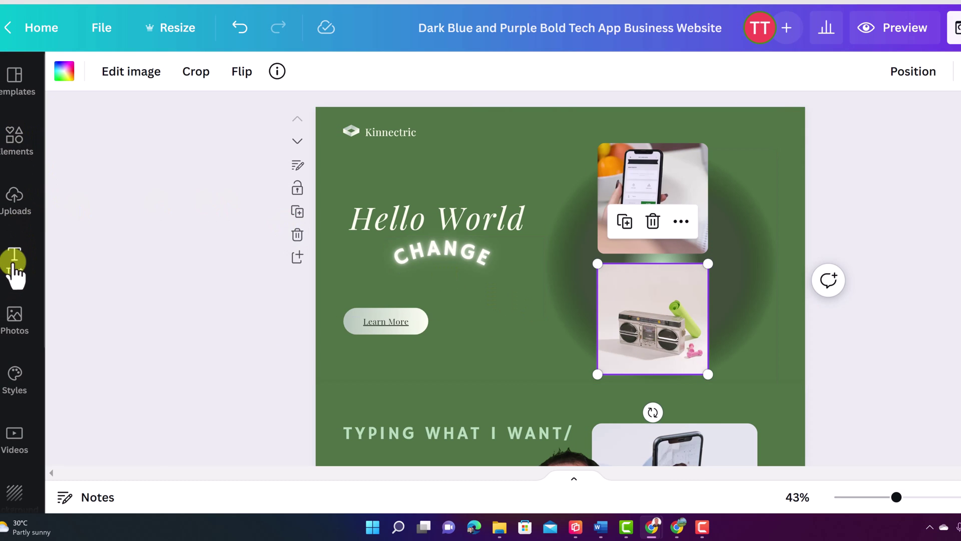
left_click(12, 318)
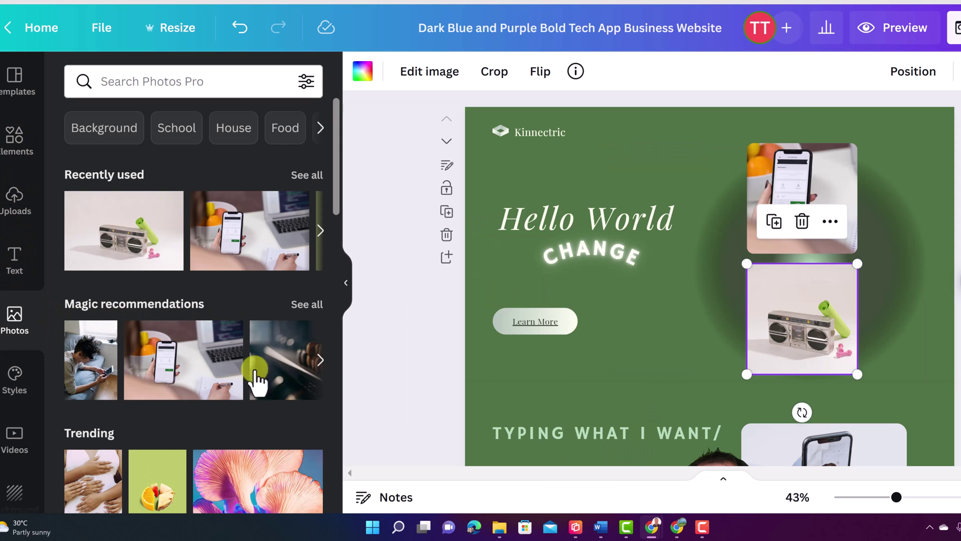
scroll(252, 395, "down", 5)
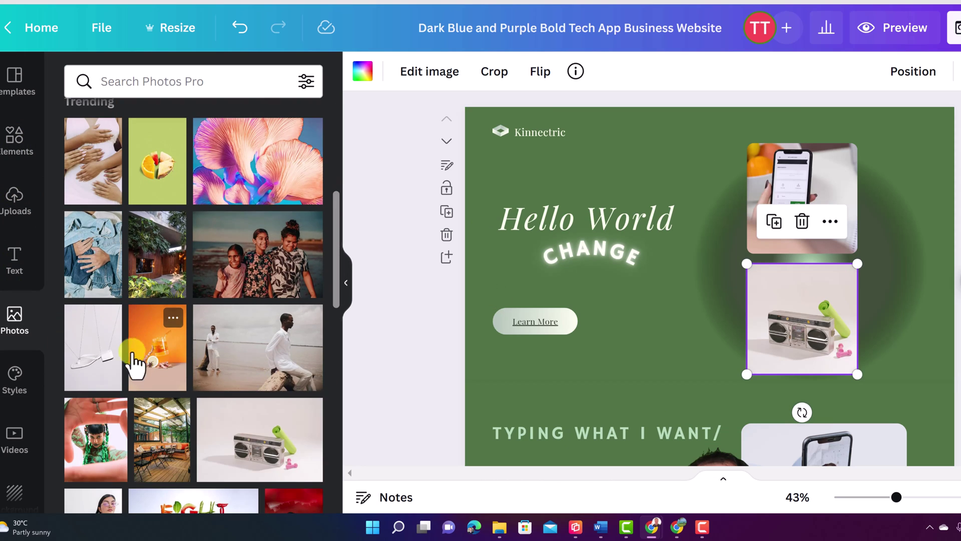
scroll(108, 375, "down", 5)
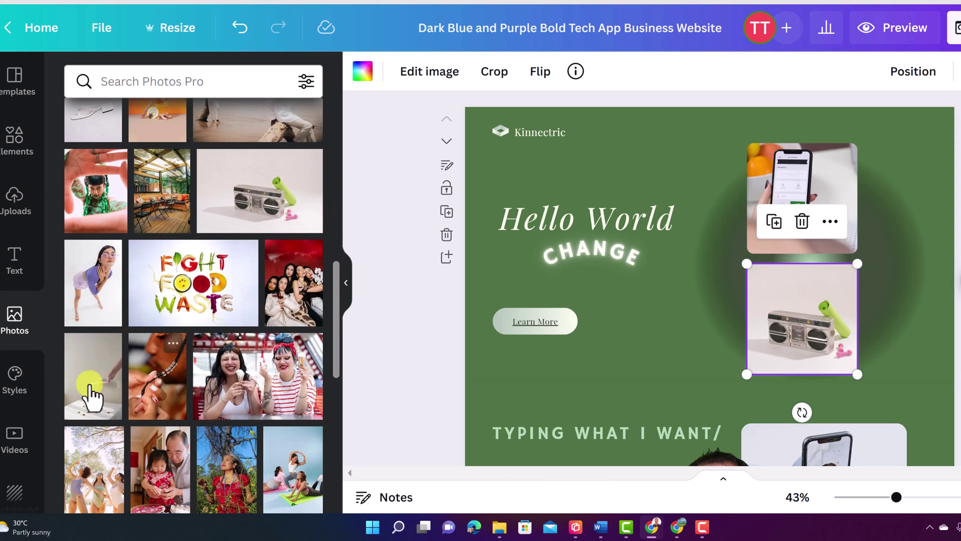
left_click_drag(93, 203, 780, 298)
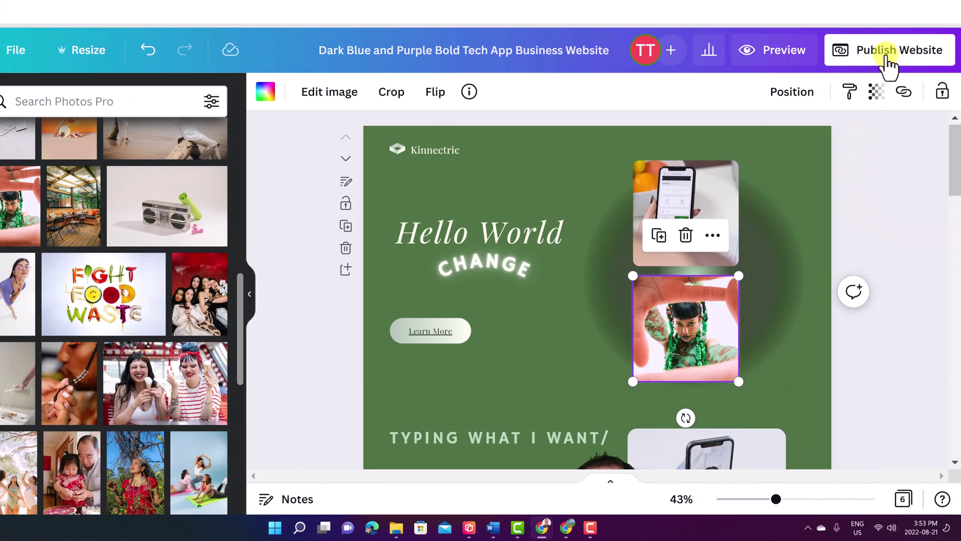
Step: Republish the website with the mobile option set to With navigation
left_click(888, 65)
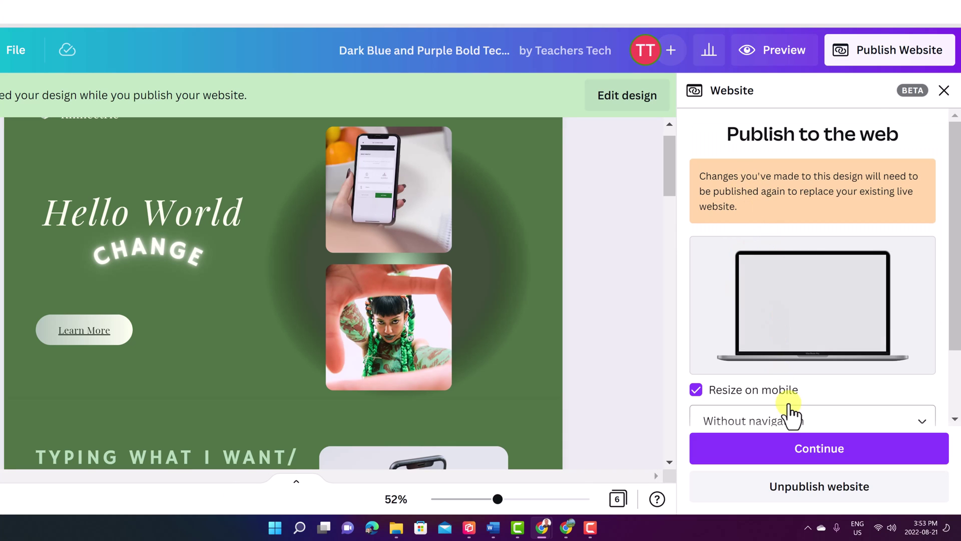
scroll(800, 423, "down", 2)
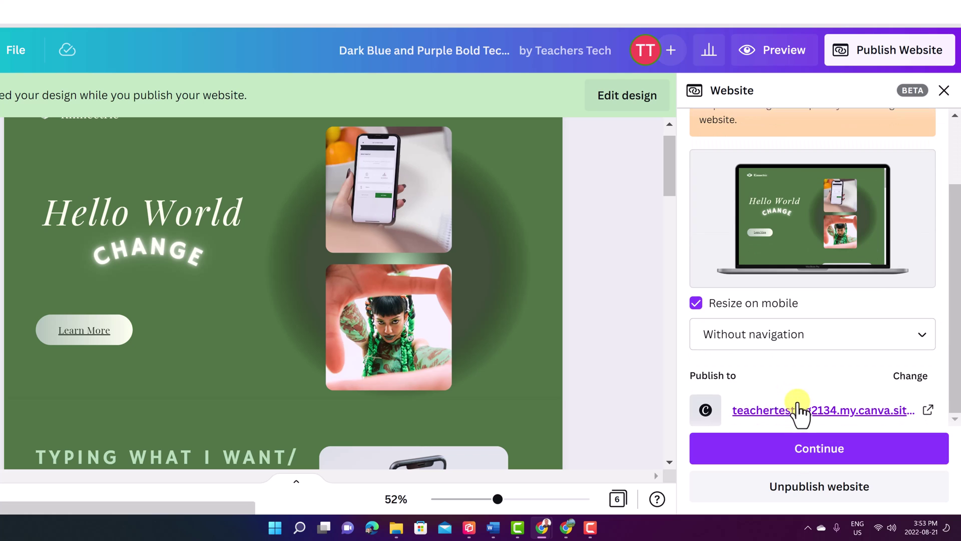
left_click(768, 343)
left_click(757, 418)
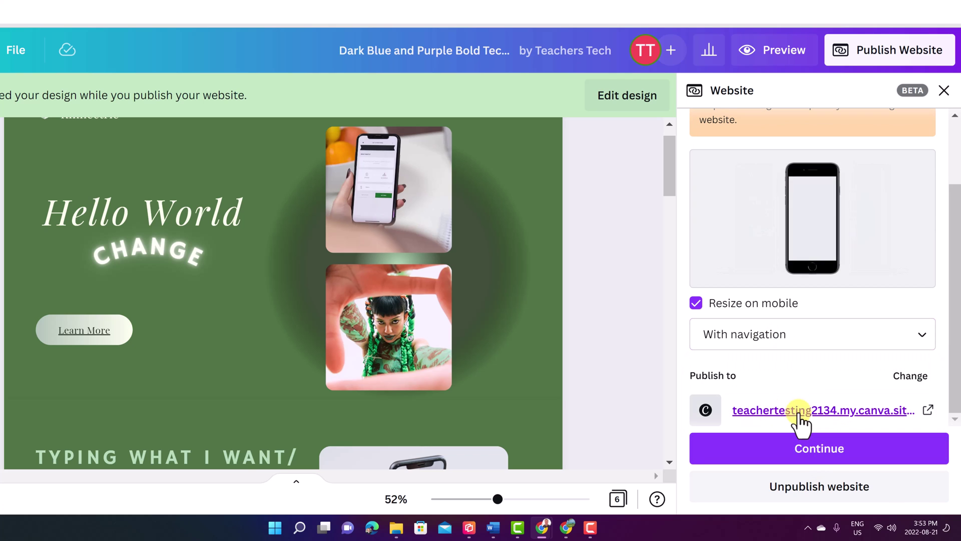
left_click(822, 461)
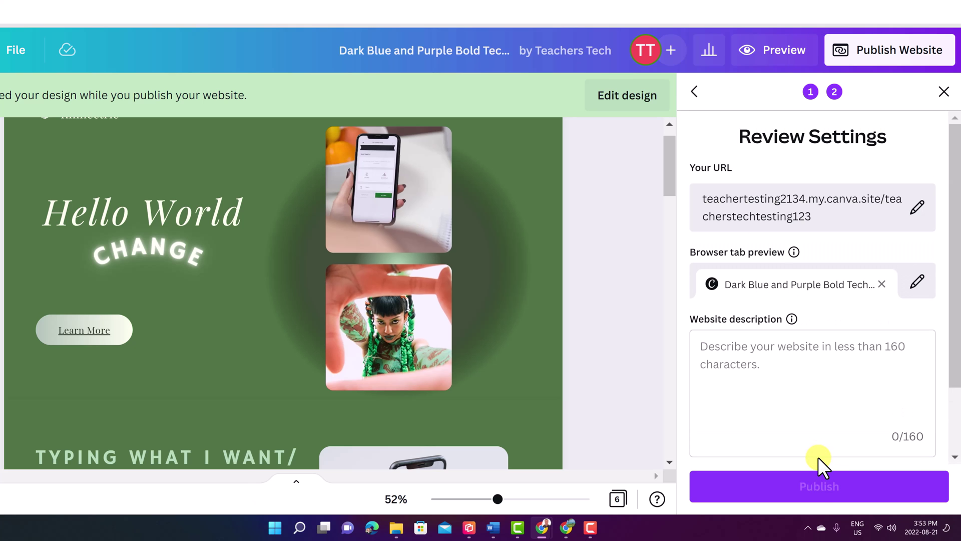
left_click(817, 487)
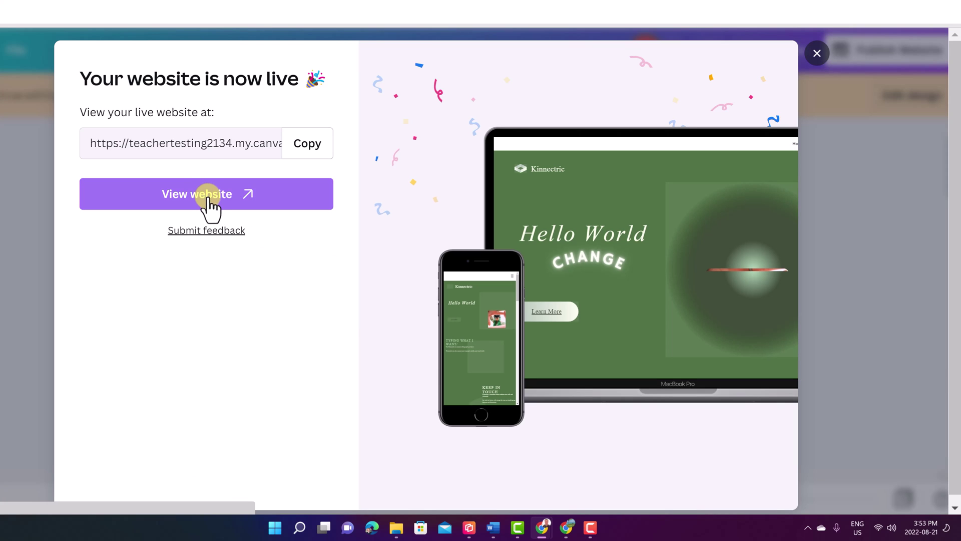
Step: Check the new portrait and Learn More link on the live site, then select its URL
left_click(207, 200)
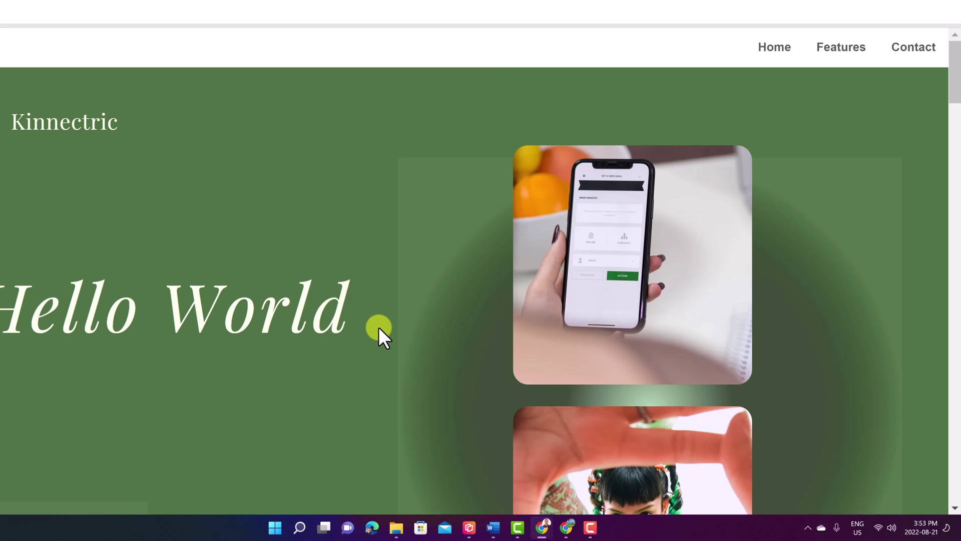
scroll(232, 360, "down", 4)
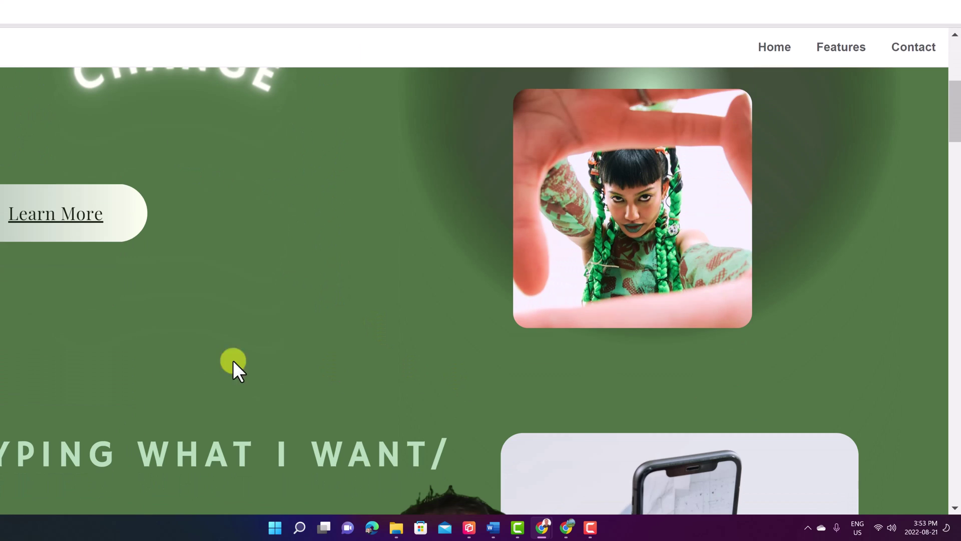
right_click(75, 217)
key("Escape")
scroll(76, 258, "down", 3)
scroll(78, 262, "up", 7)
scroll(95, 295, "down", 3)
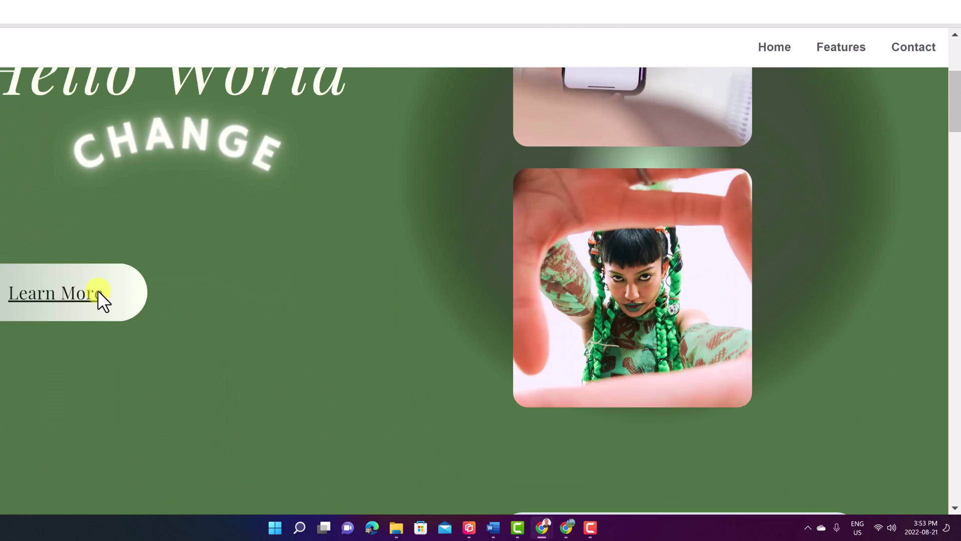
scroll(71, 293, "down", 10)
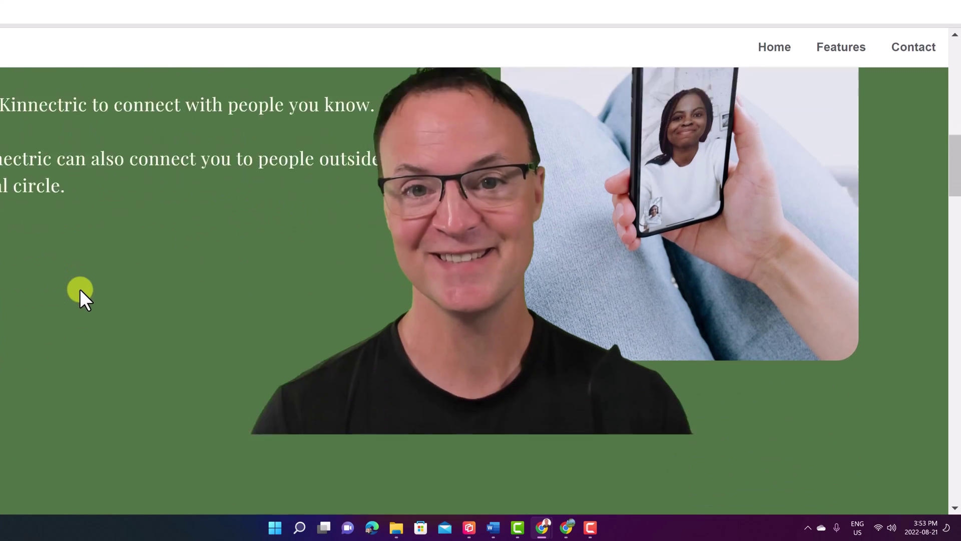
scroll(185, 322, "down", 15)
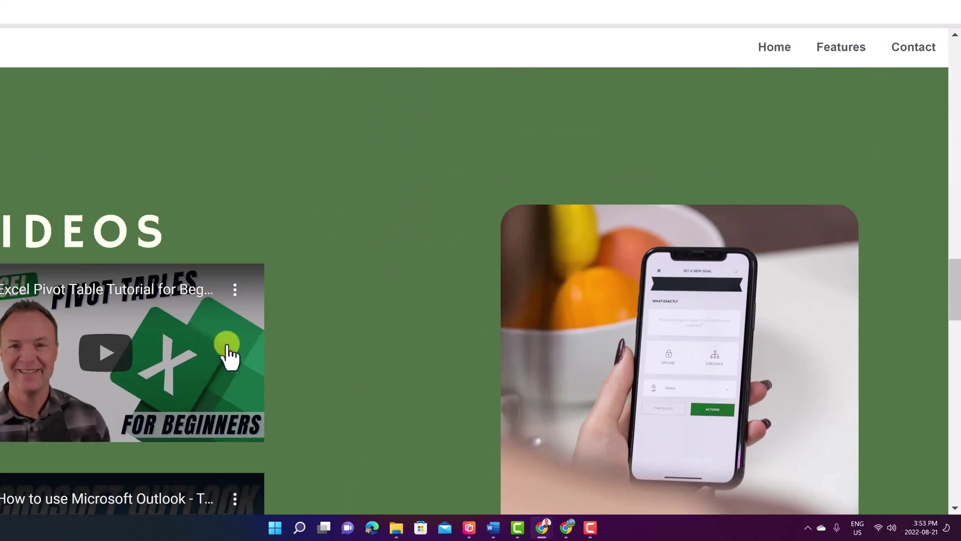
scroll(332, 346, "down", 10)
scroll(332, 346, "up", 15)
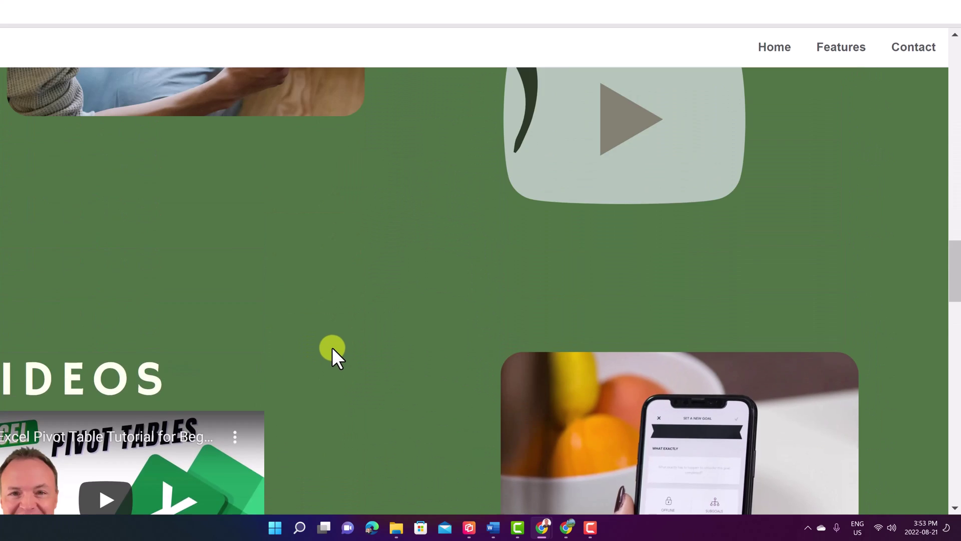
scroll(331, 348, "up", 12)
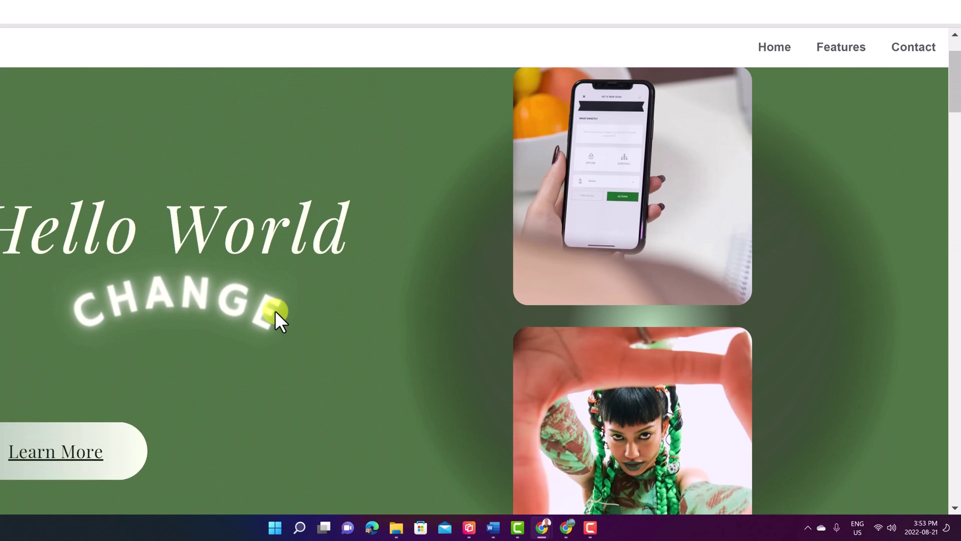
scroll(262, 311, "down", 3)
scroll(262, 314, "up", 3)
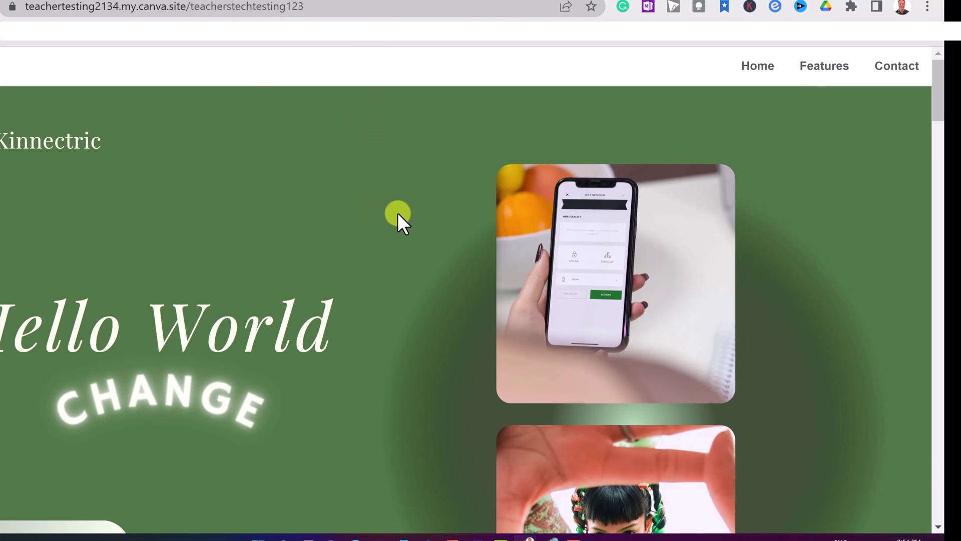
left_click_drag(311, 6, 11, 6)
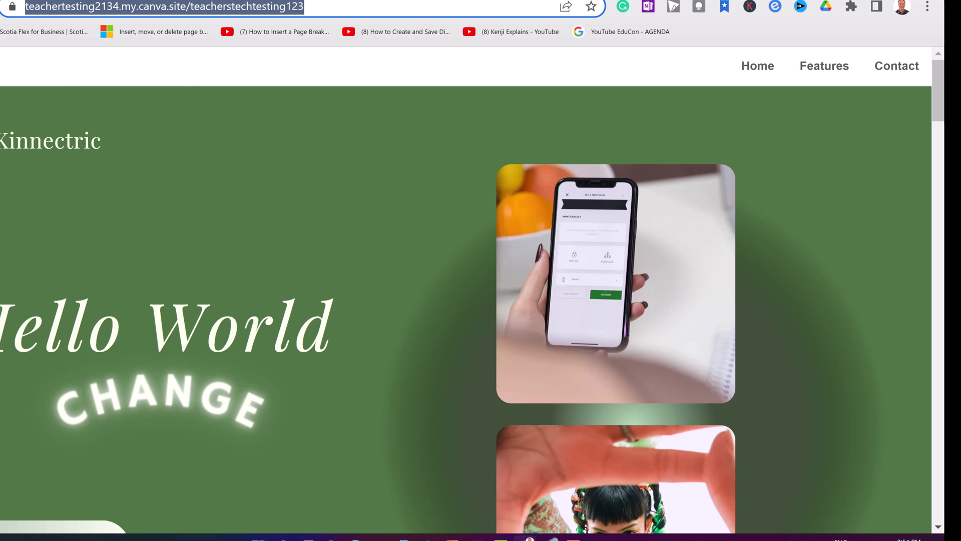
left_click(369, 1)
Step: Reopen the design for editing and delete the Learn More button text
left_click(800, 74)
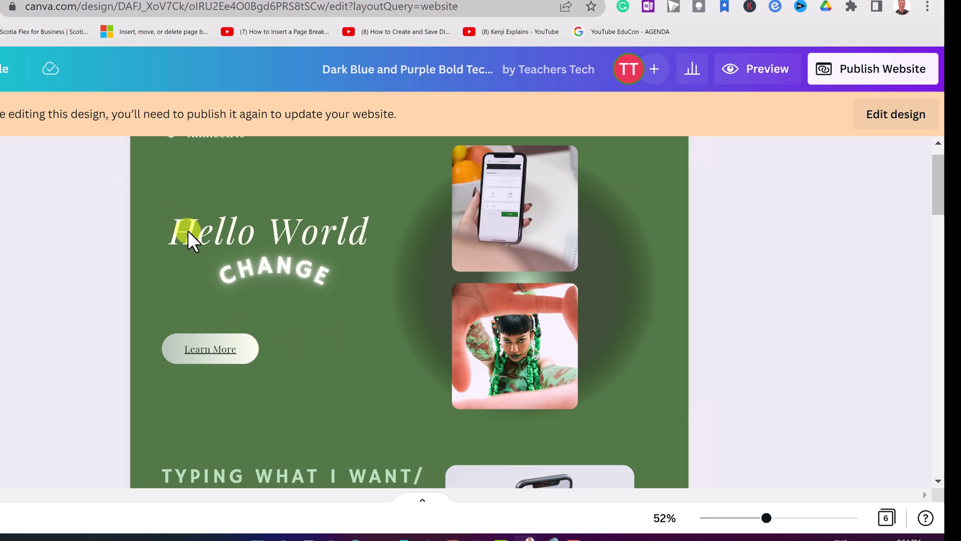
left_click(882, 120)
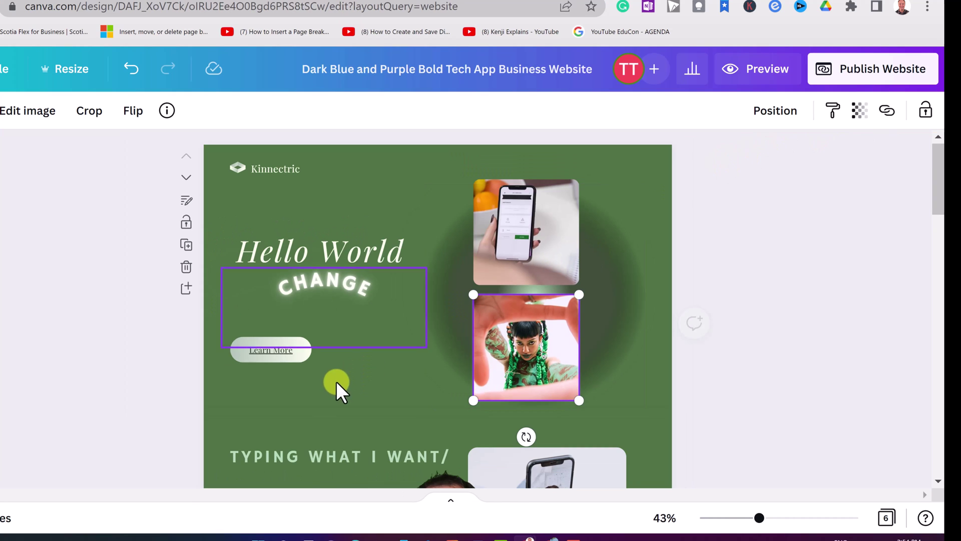
left_click(271, 351)
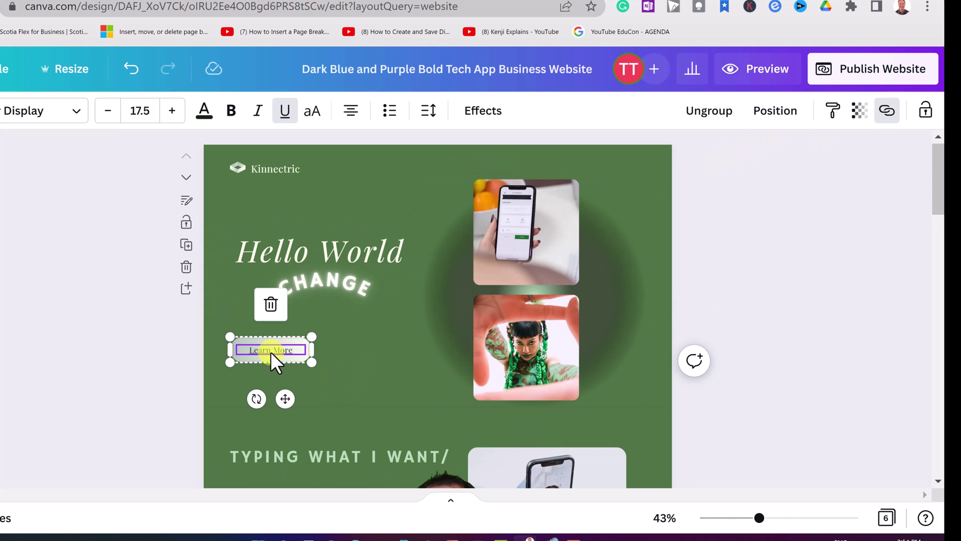
left_click(271, 304)
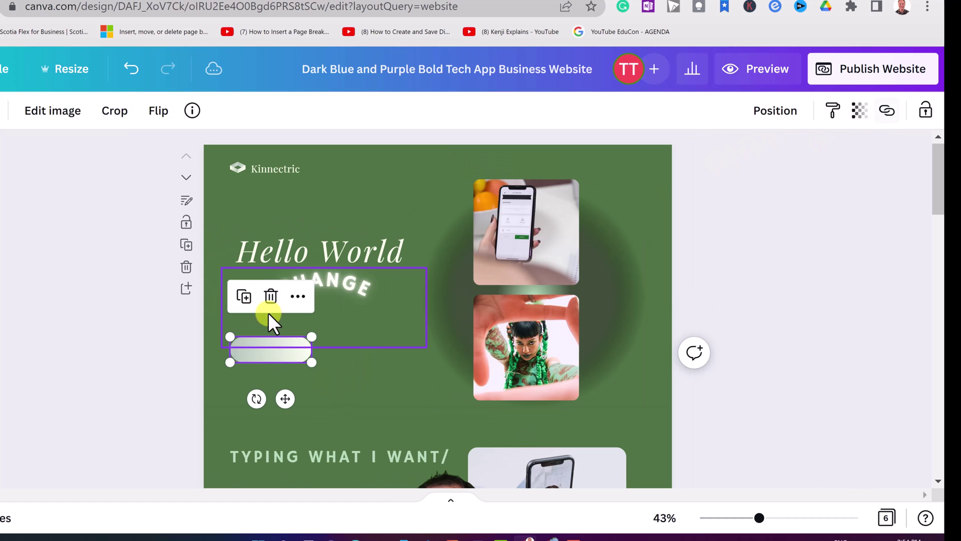
Step: Add a link to teachers.tech on the Hello World heading
left_click(300, 245)
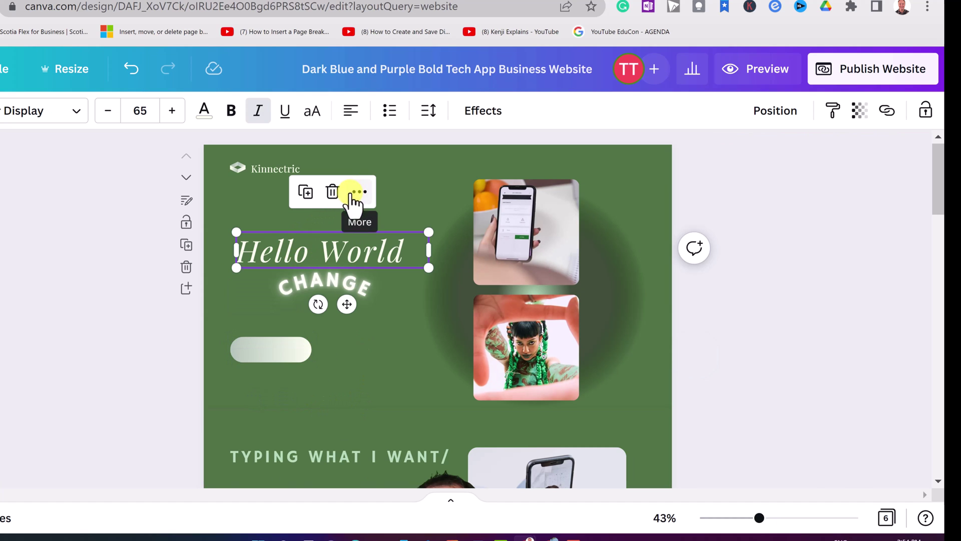
right_click(300, 247)
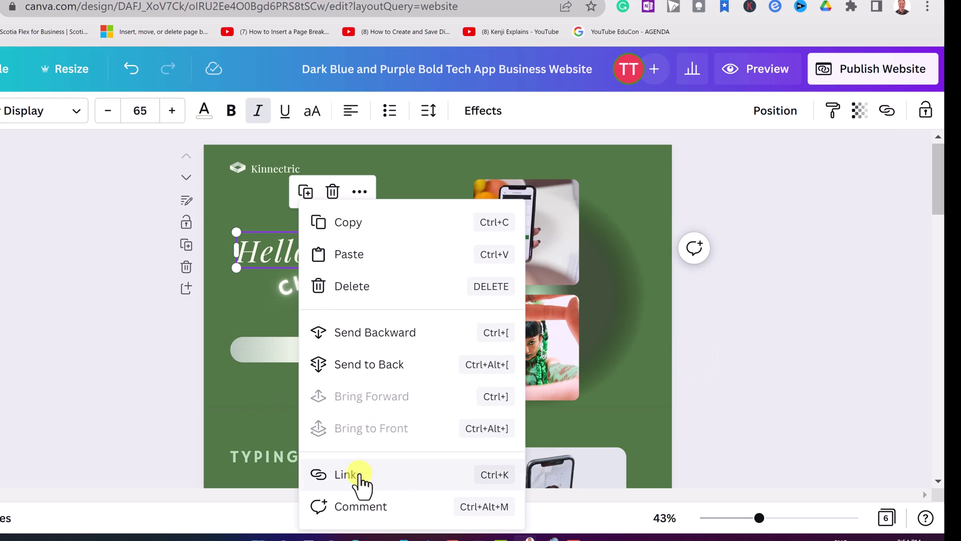
left_click(346, 474)
type("tea")
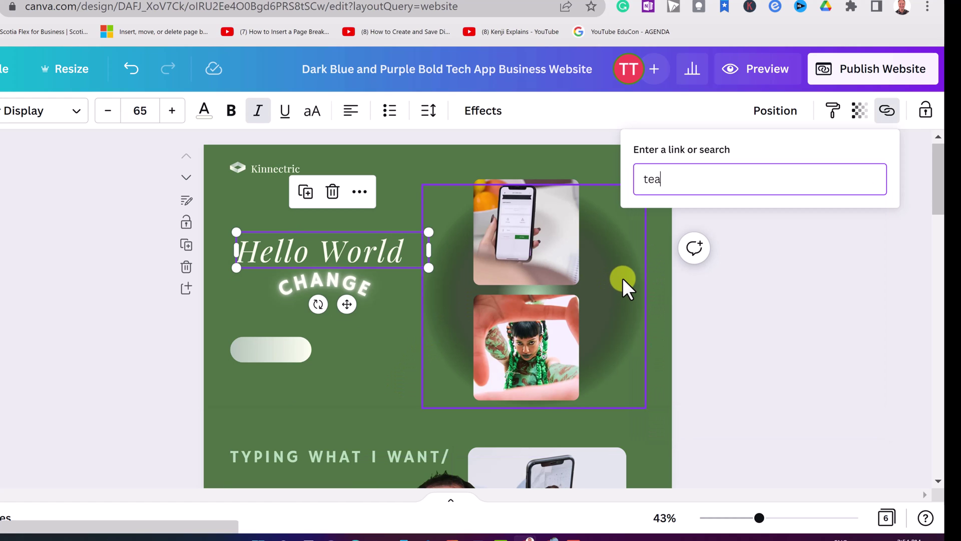
type("chers.tech")
key("Return")
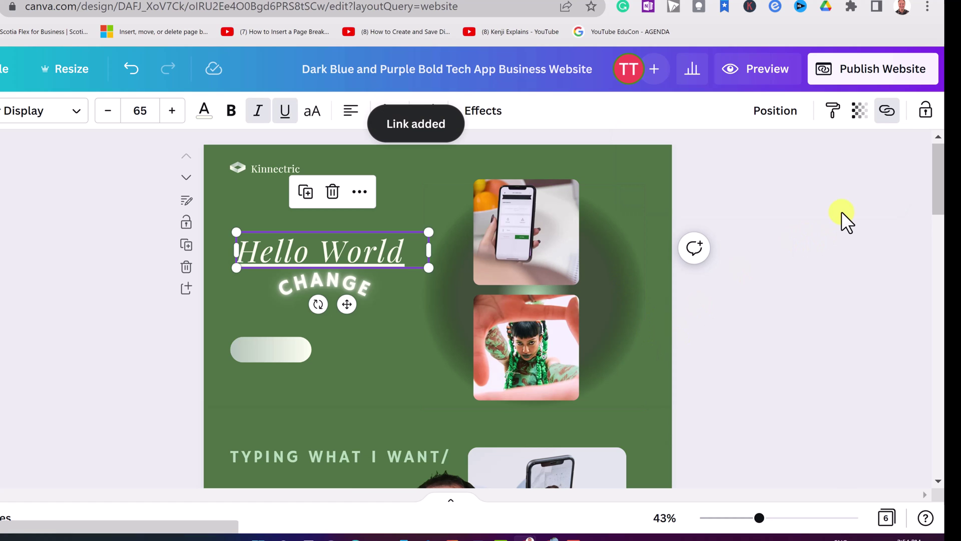
Step: Republish the updated website with the existing settings
left_click(864, 69)
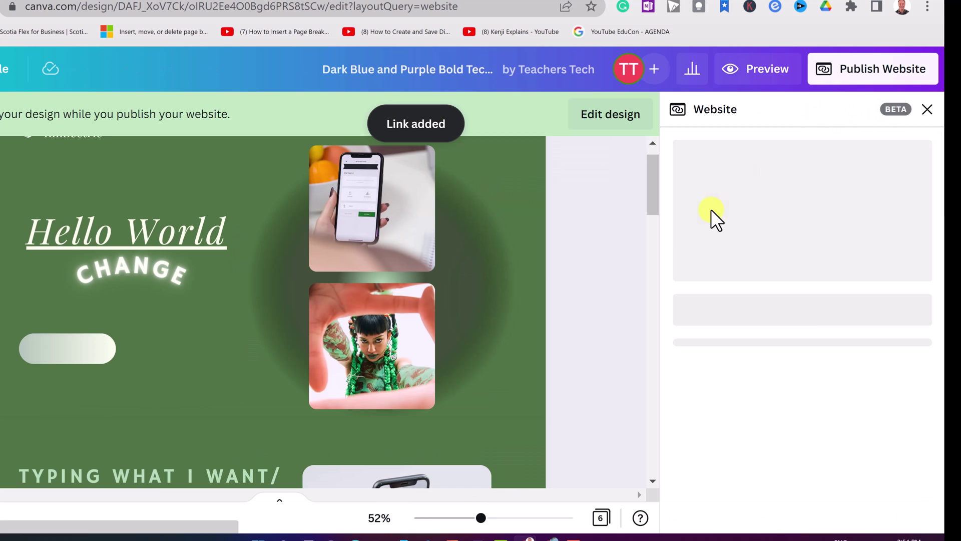
left_click(808, 467)
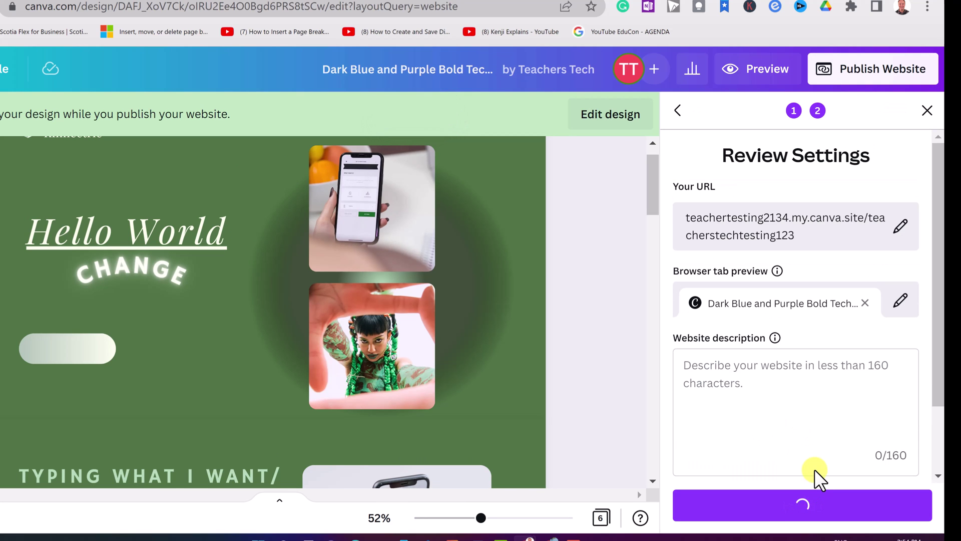
left_click(804, 502)
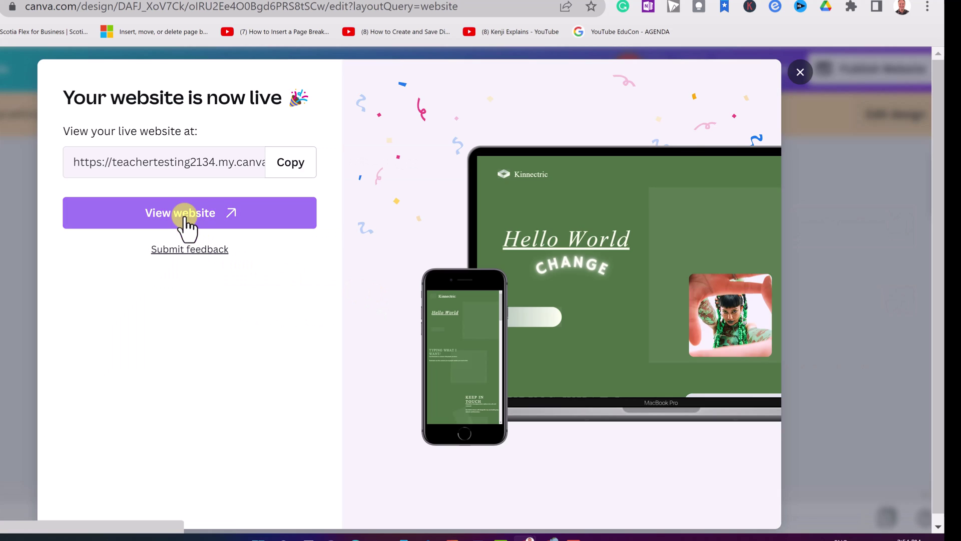
Step: Open the live site and confirm the Hello World link goes to teachers.tech
left_click(182, 213)
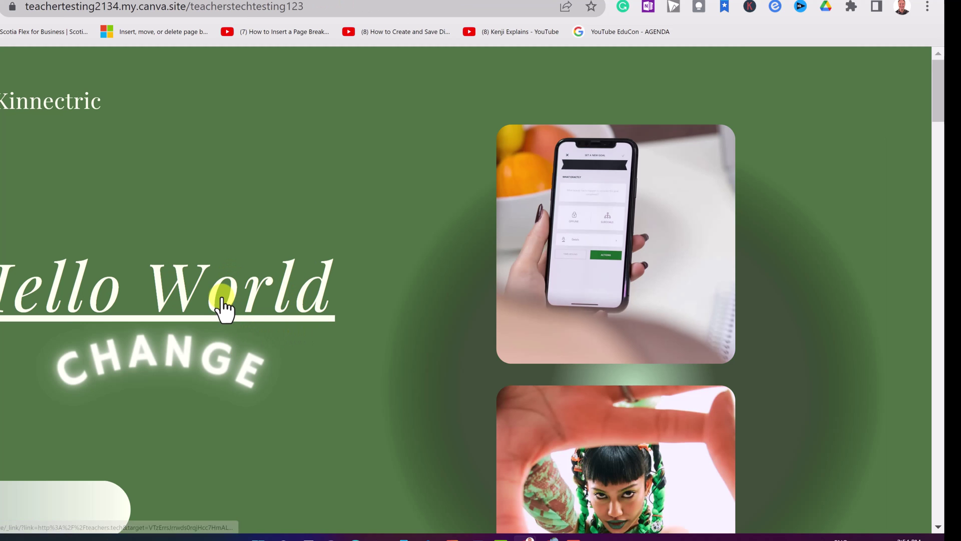
left_click(222, 299)
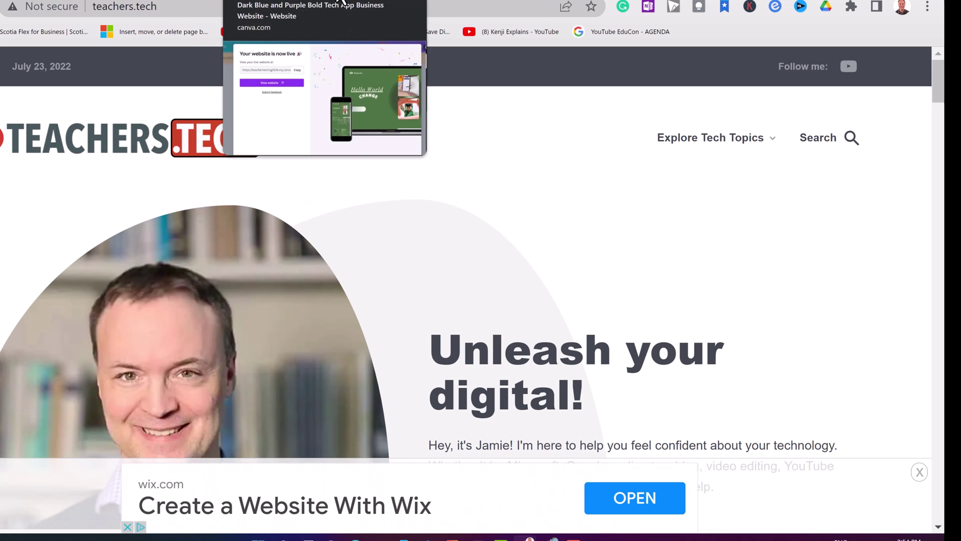
left_click(336, 1)
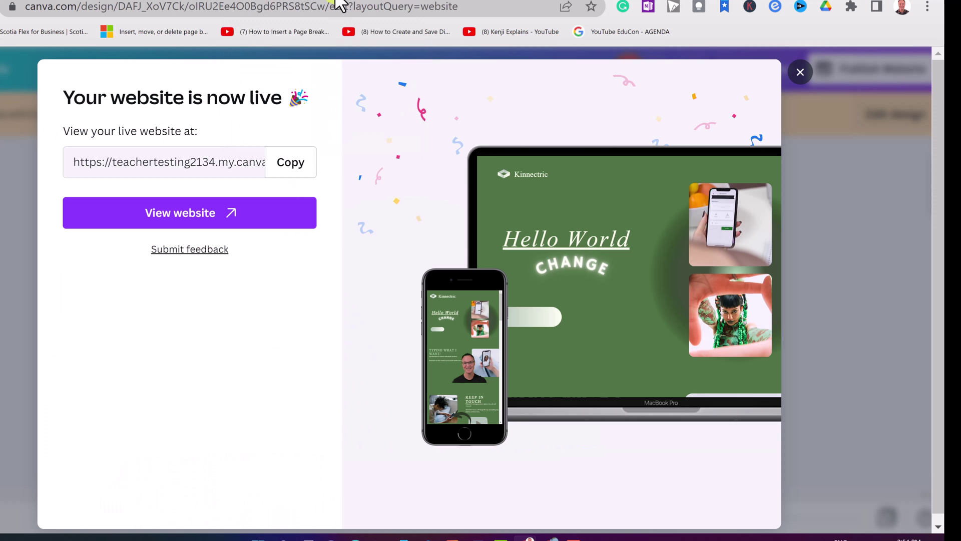
left_click(799, 73)
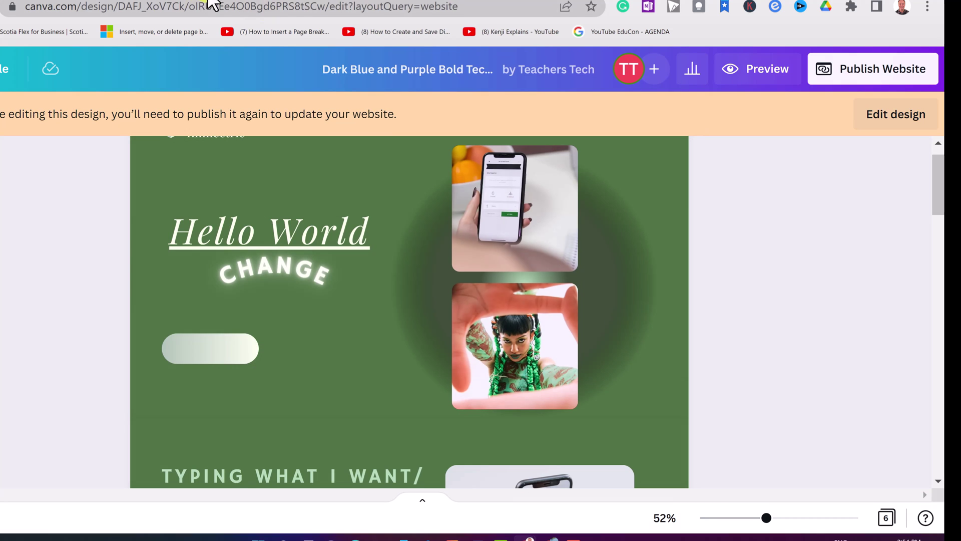
Step: From Recent designs on the Canva home page, retitle the Kinnectric website 'Example'
left_click(896, 114)
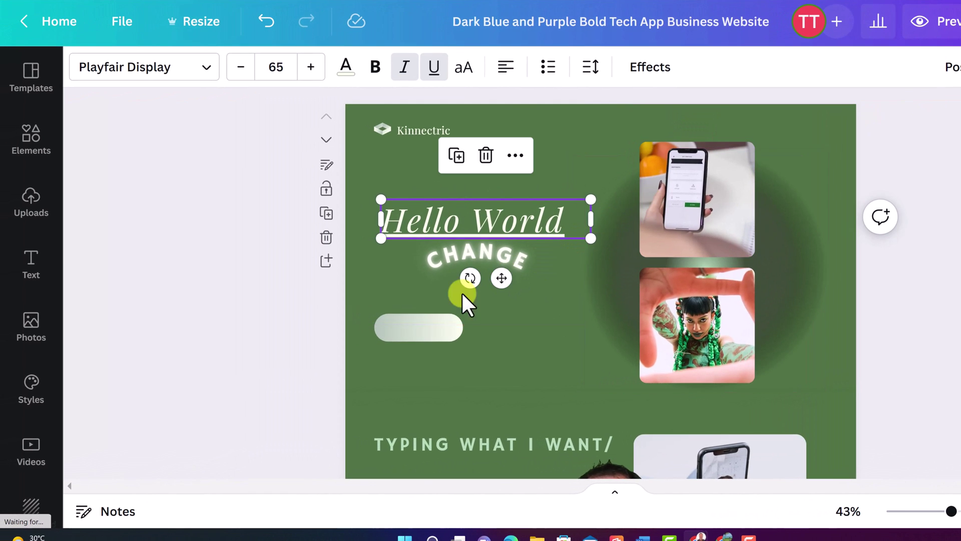
left_click(236, 289)
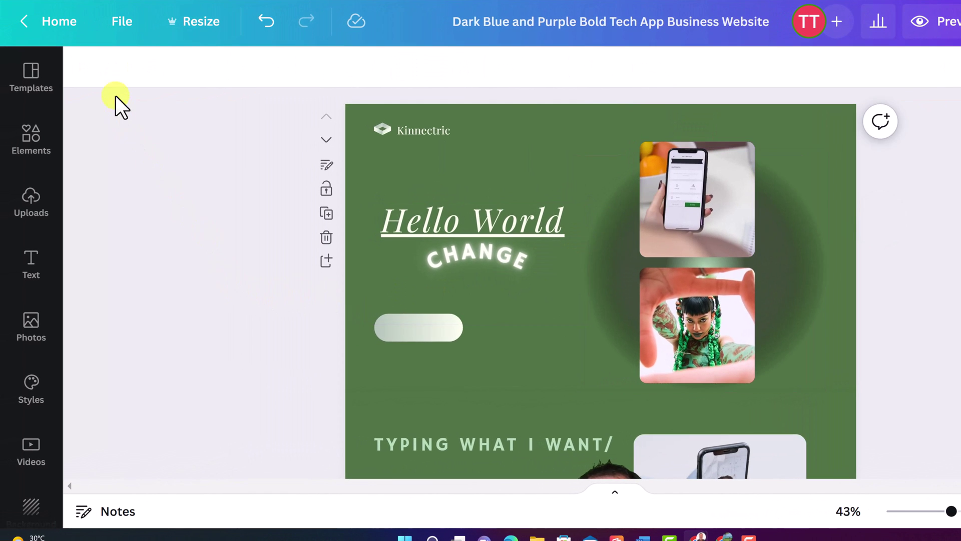
left_click(59, 34)
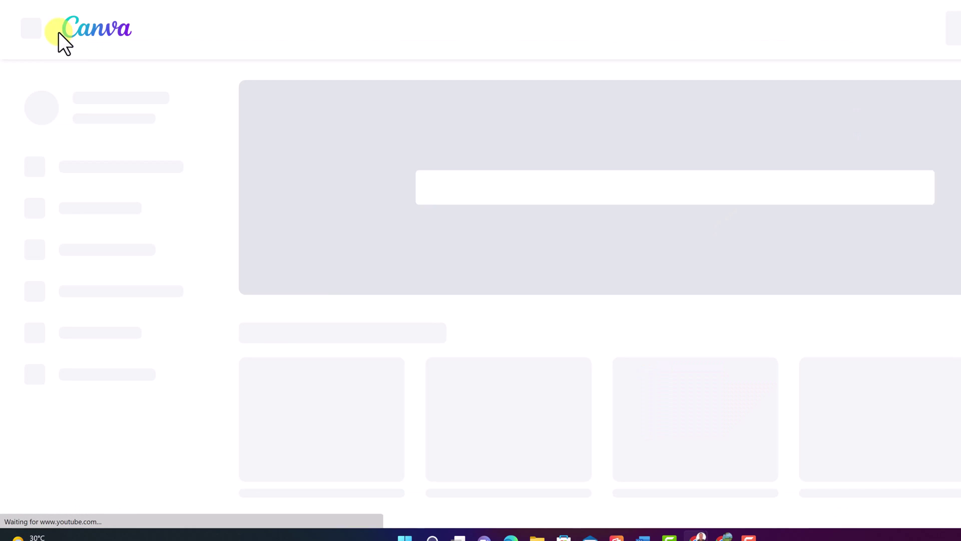
scroll(394, 408, "down", 10)
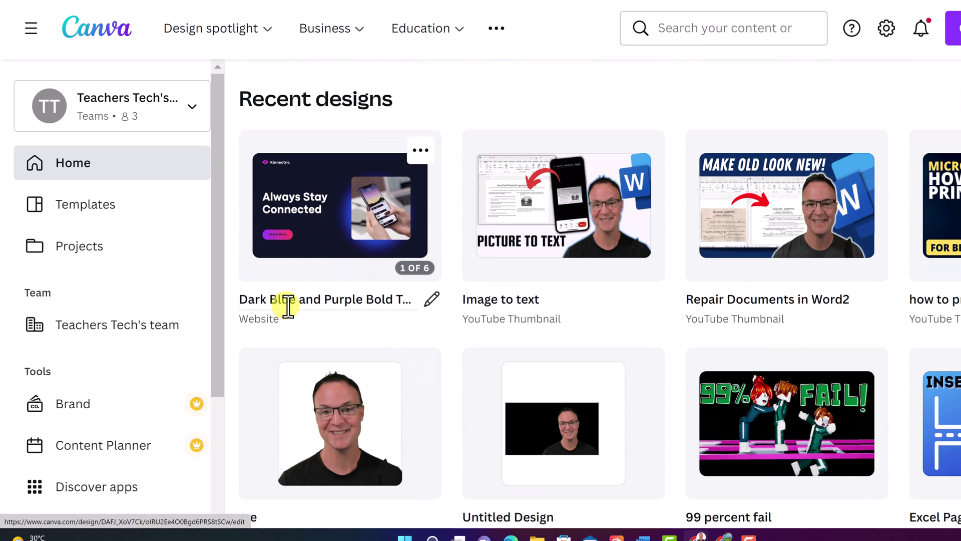
left_click(431, 300)
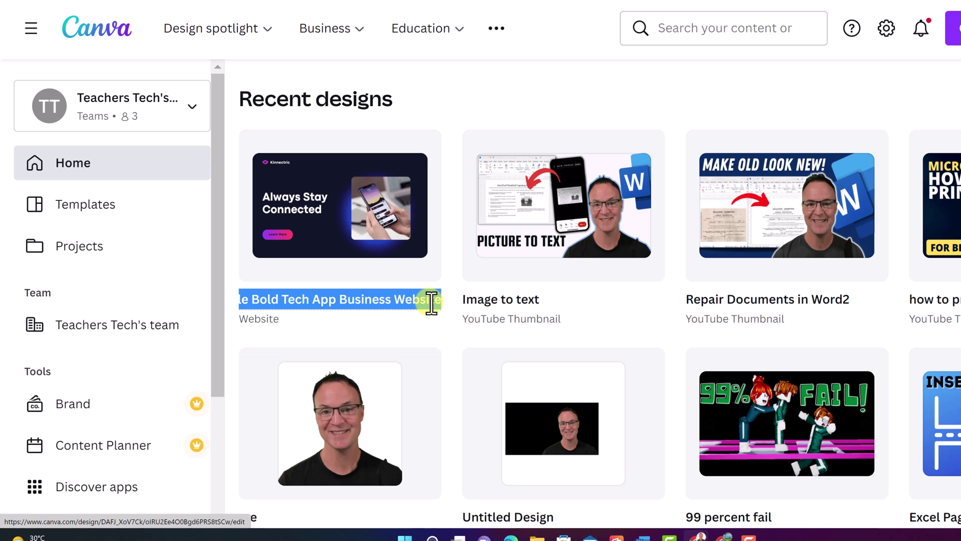
type("Example")
left_click(476, 117)
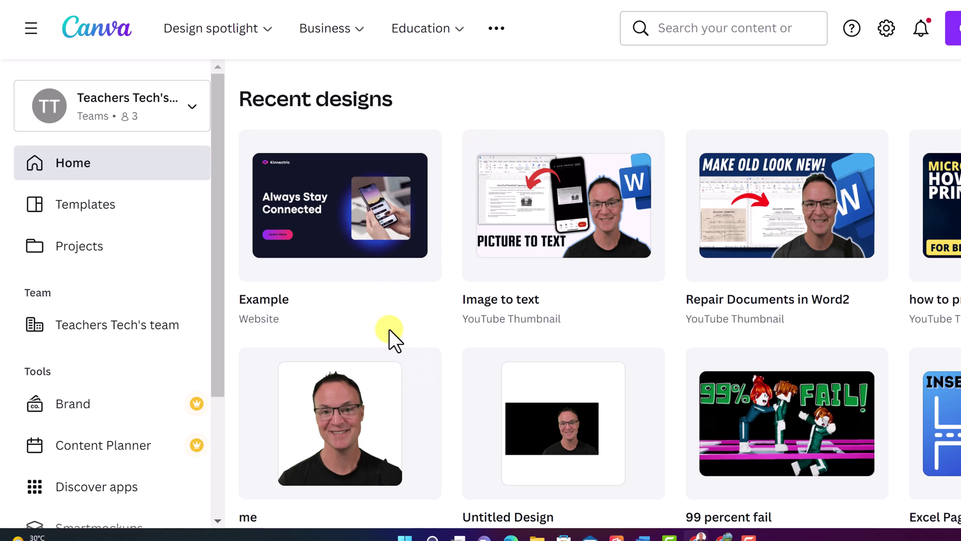
Step: Make a copy of the Example design and unlock it for editing
scroll(389, 329, "up", 2)
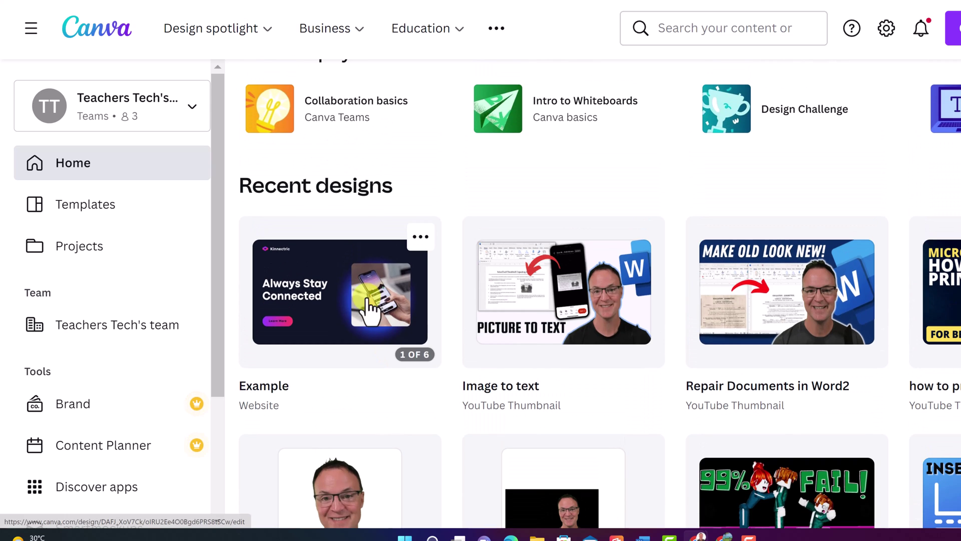
left_click(422, 242)
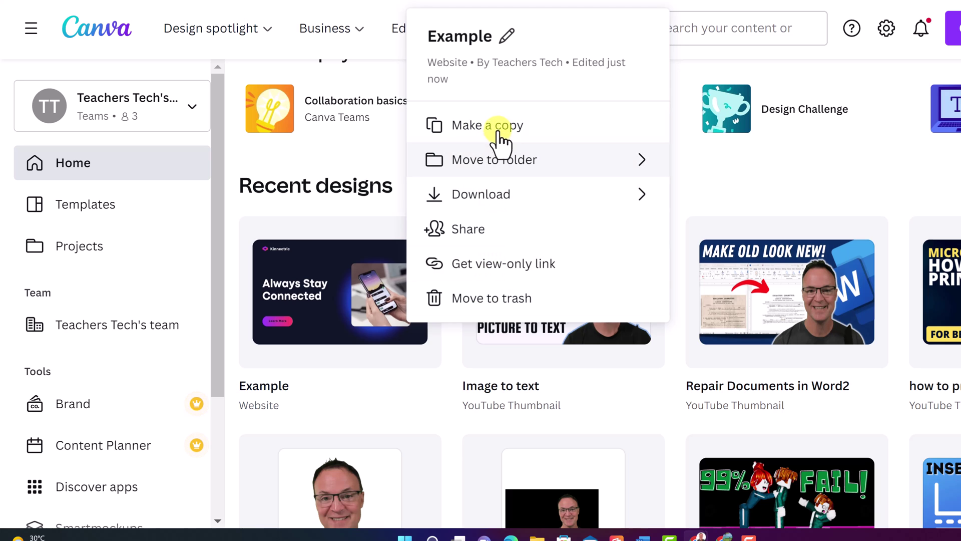
left_click(334, 283)
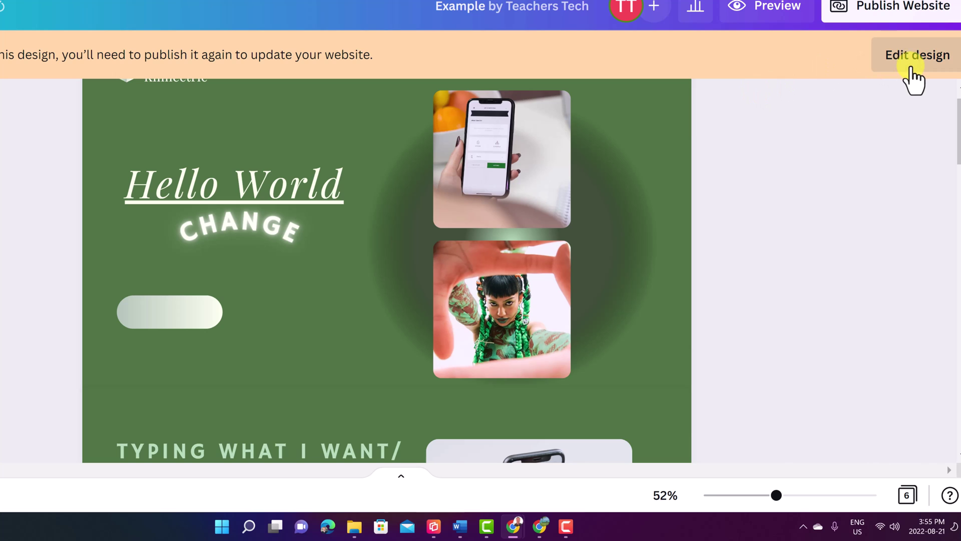
left_click(908, 62)
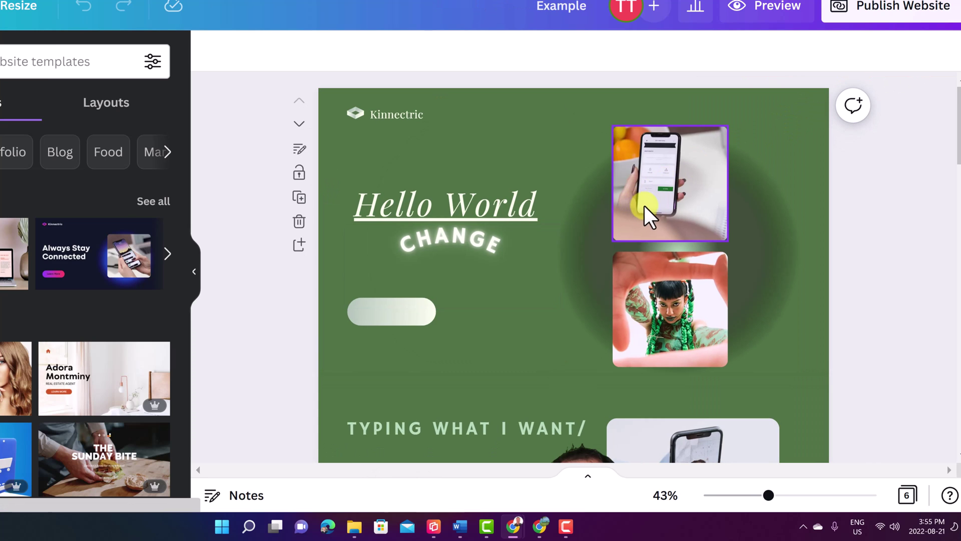